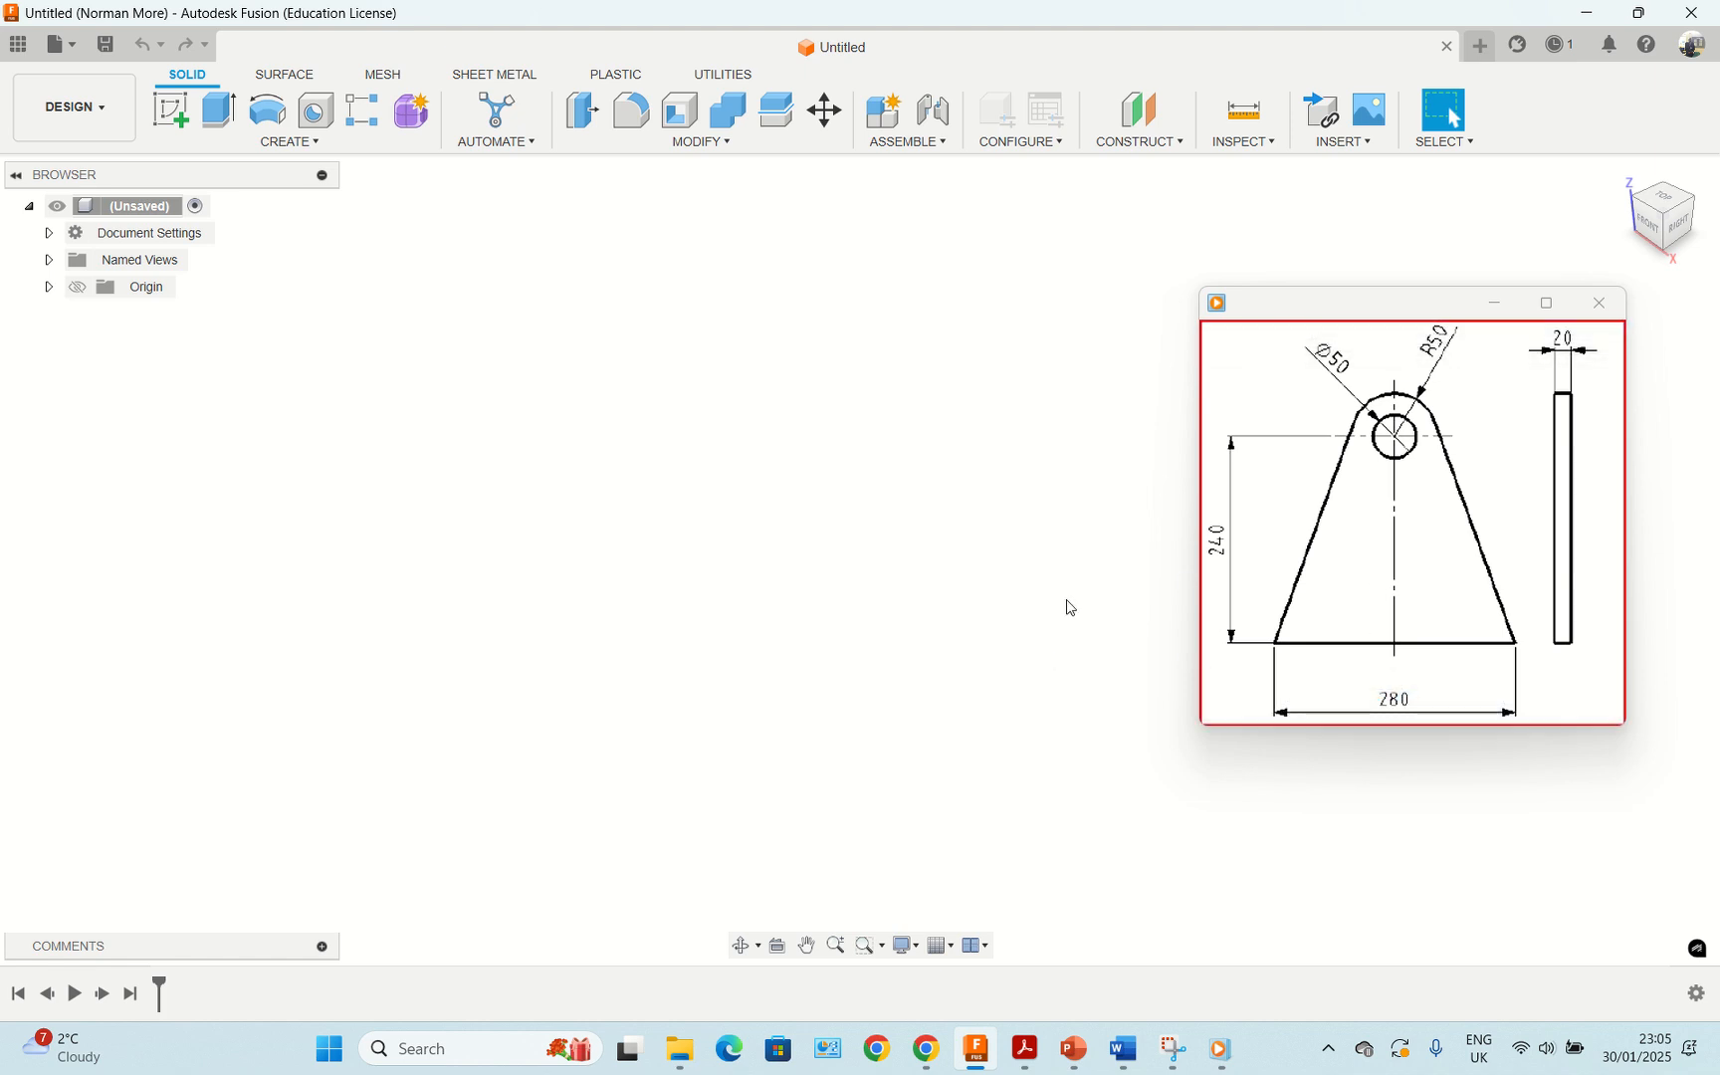
Step: Save the design as "Side plate - weld fixture" in the Weld Fixture folder of the 2nd Training project
mouse_move(1394, 410)
left_click(172, 112)
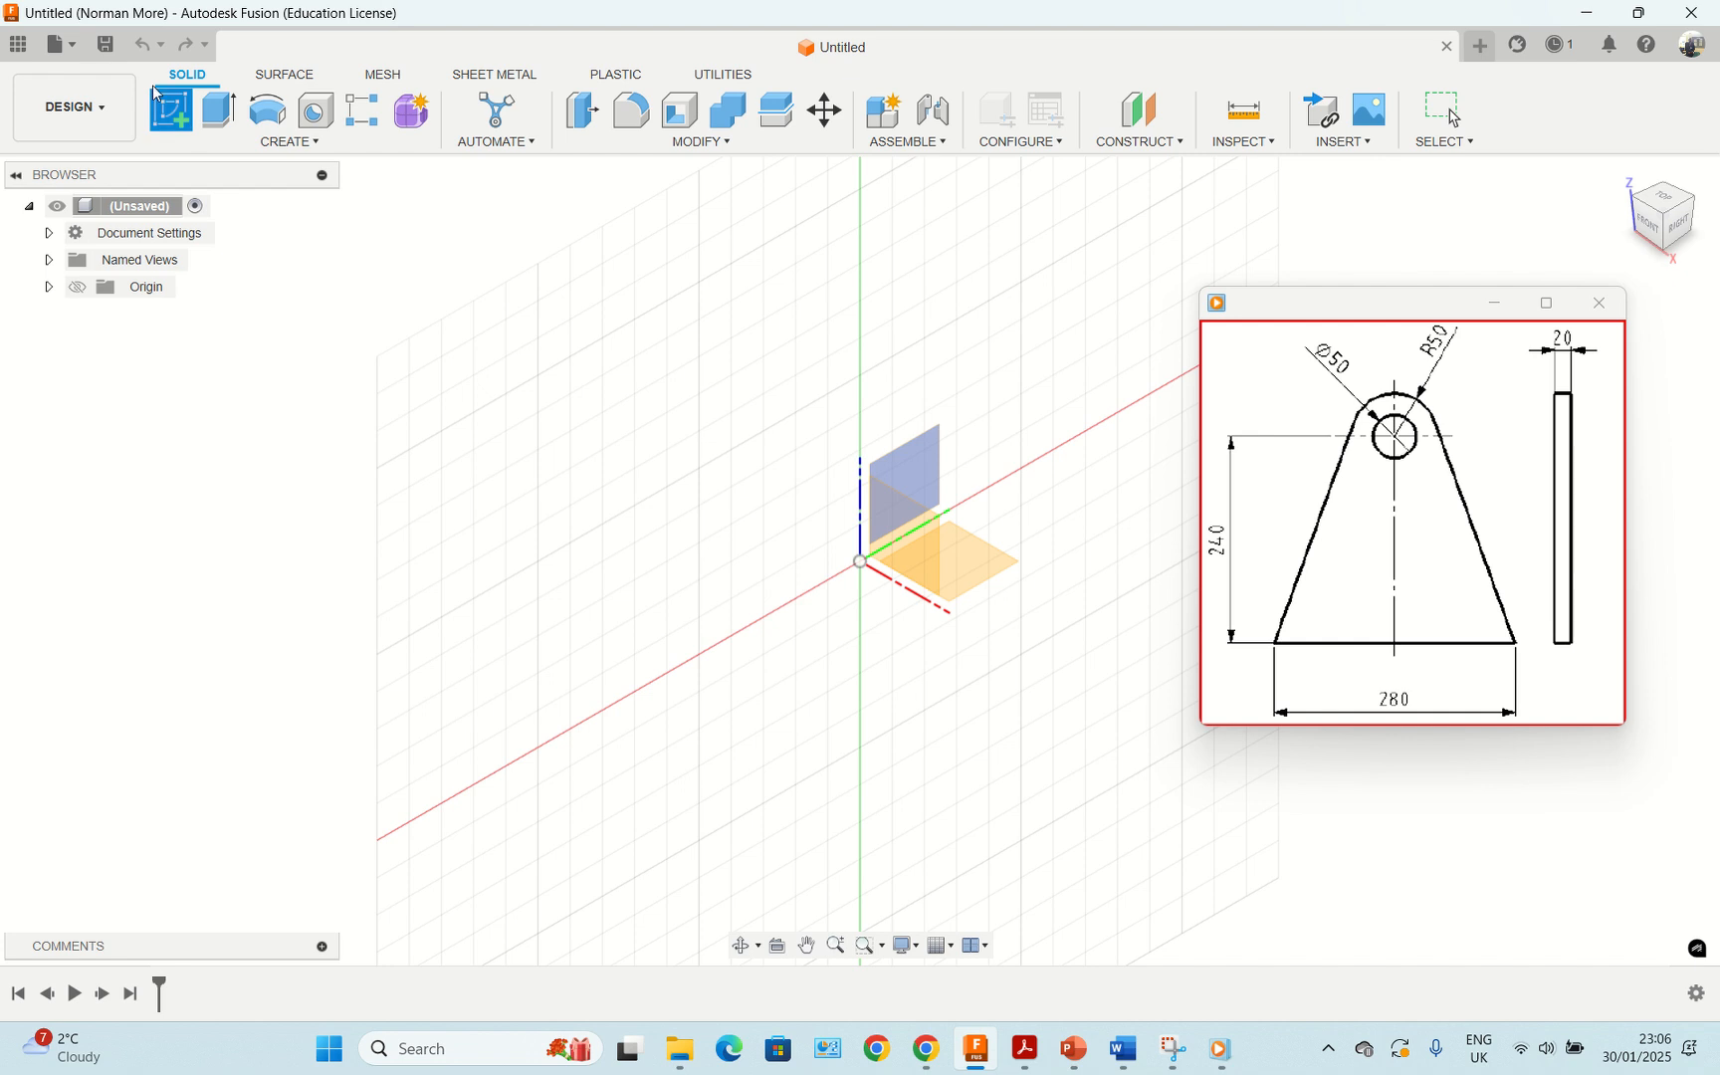
left_click(107, 45)
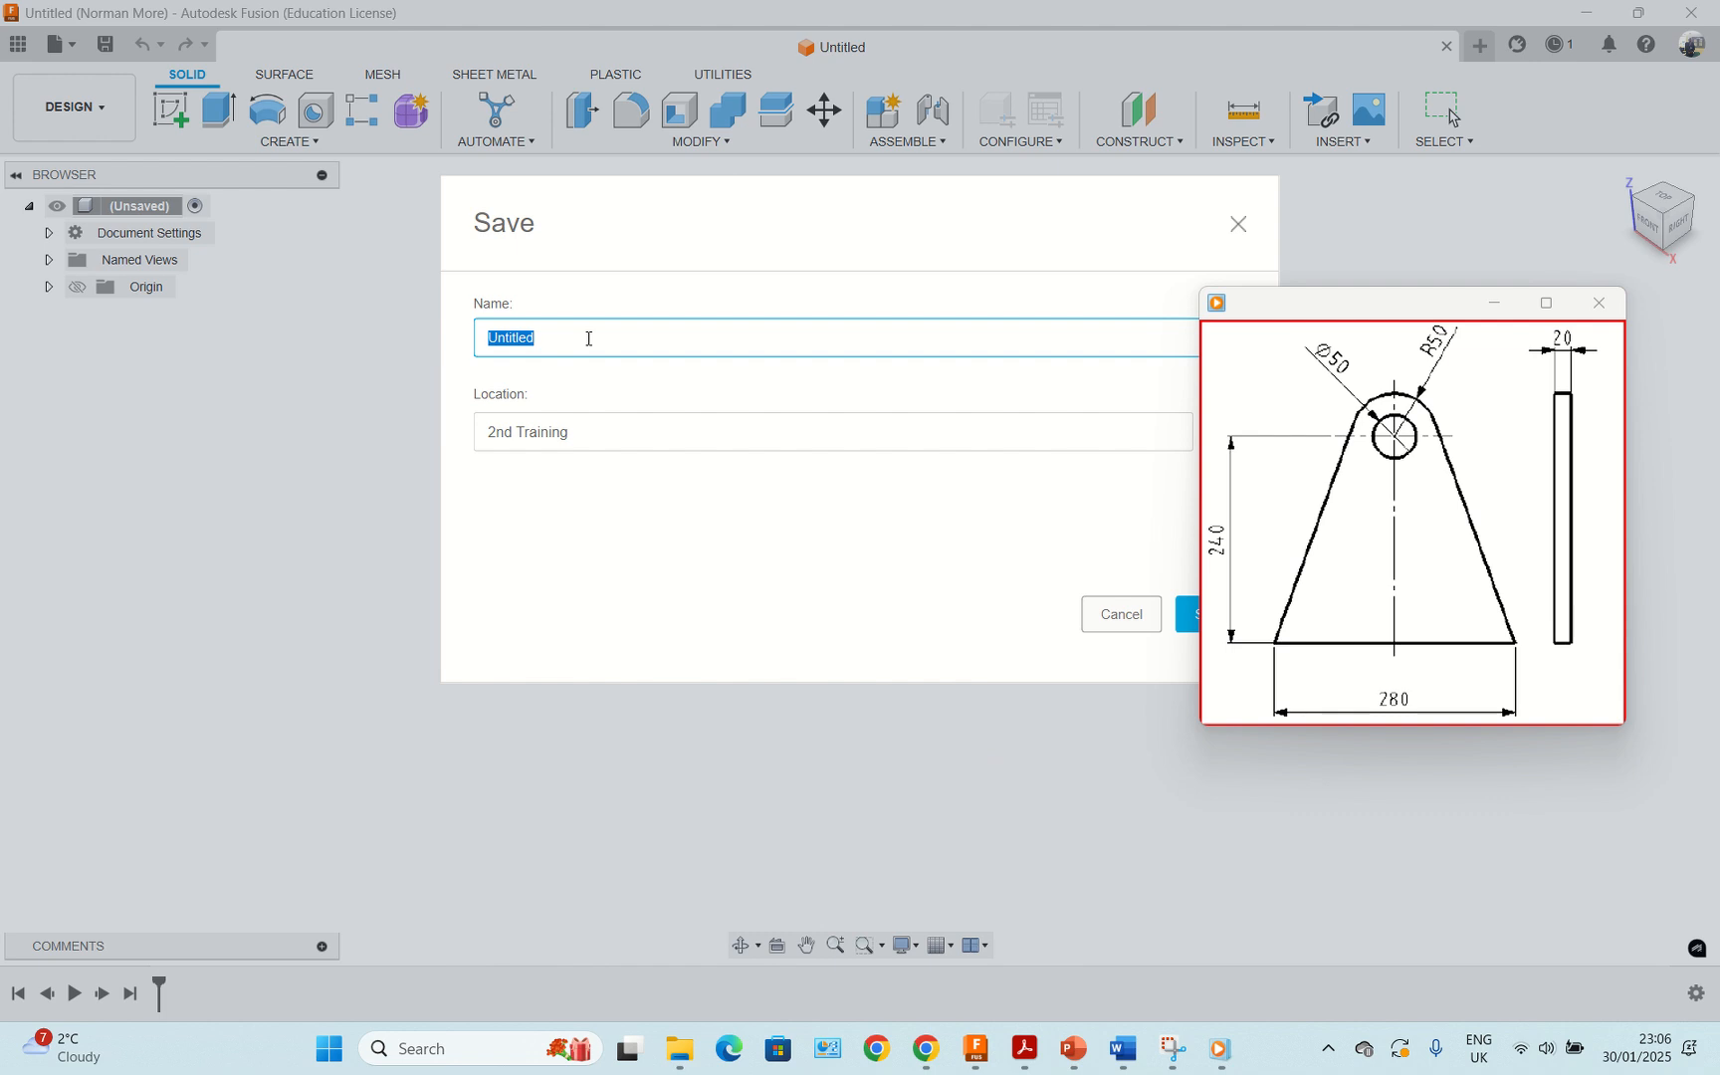
type("Side plate - weld fixtur")
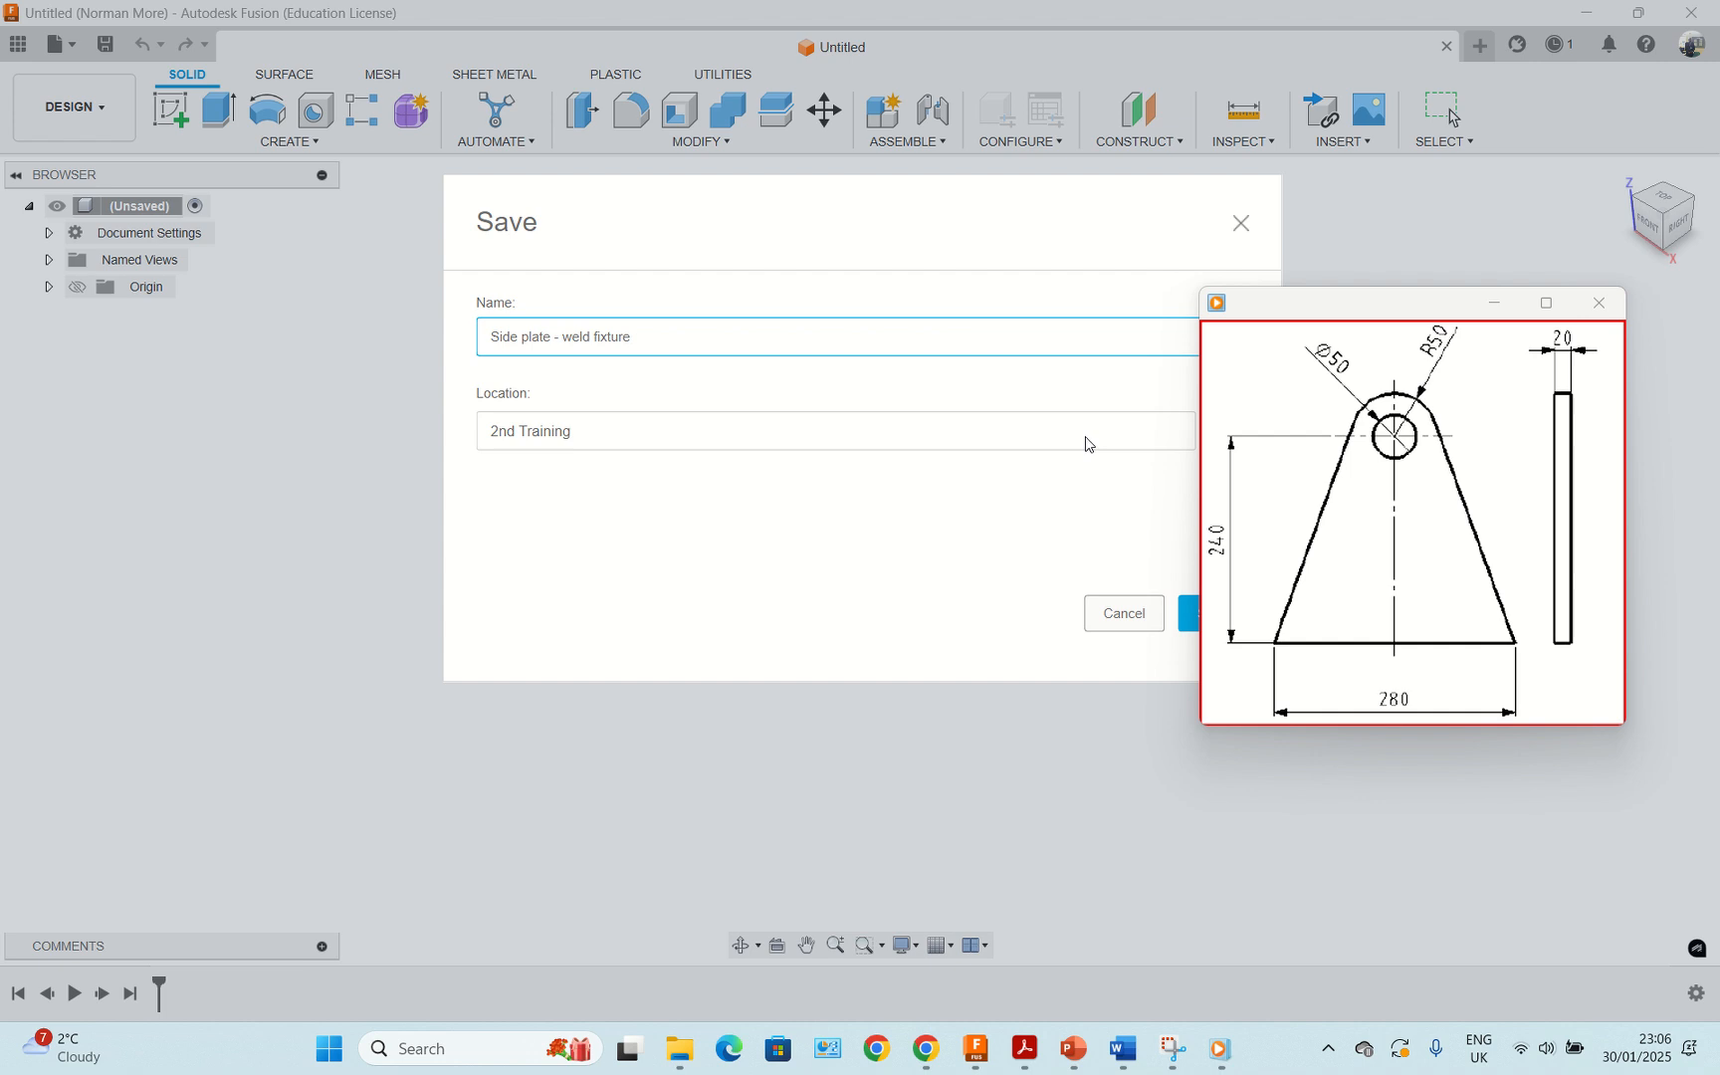
left_click_drag(1134, 239, 999, 238)
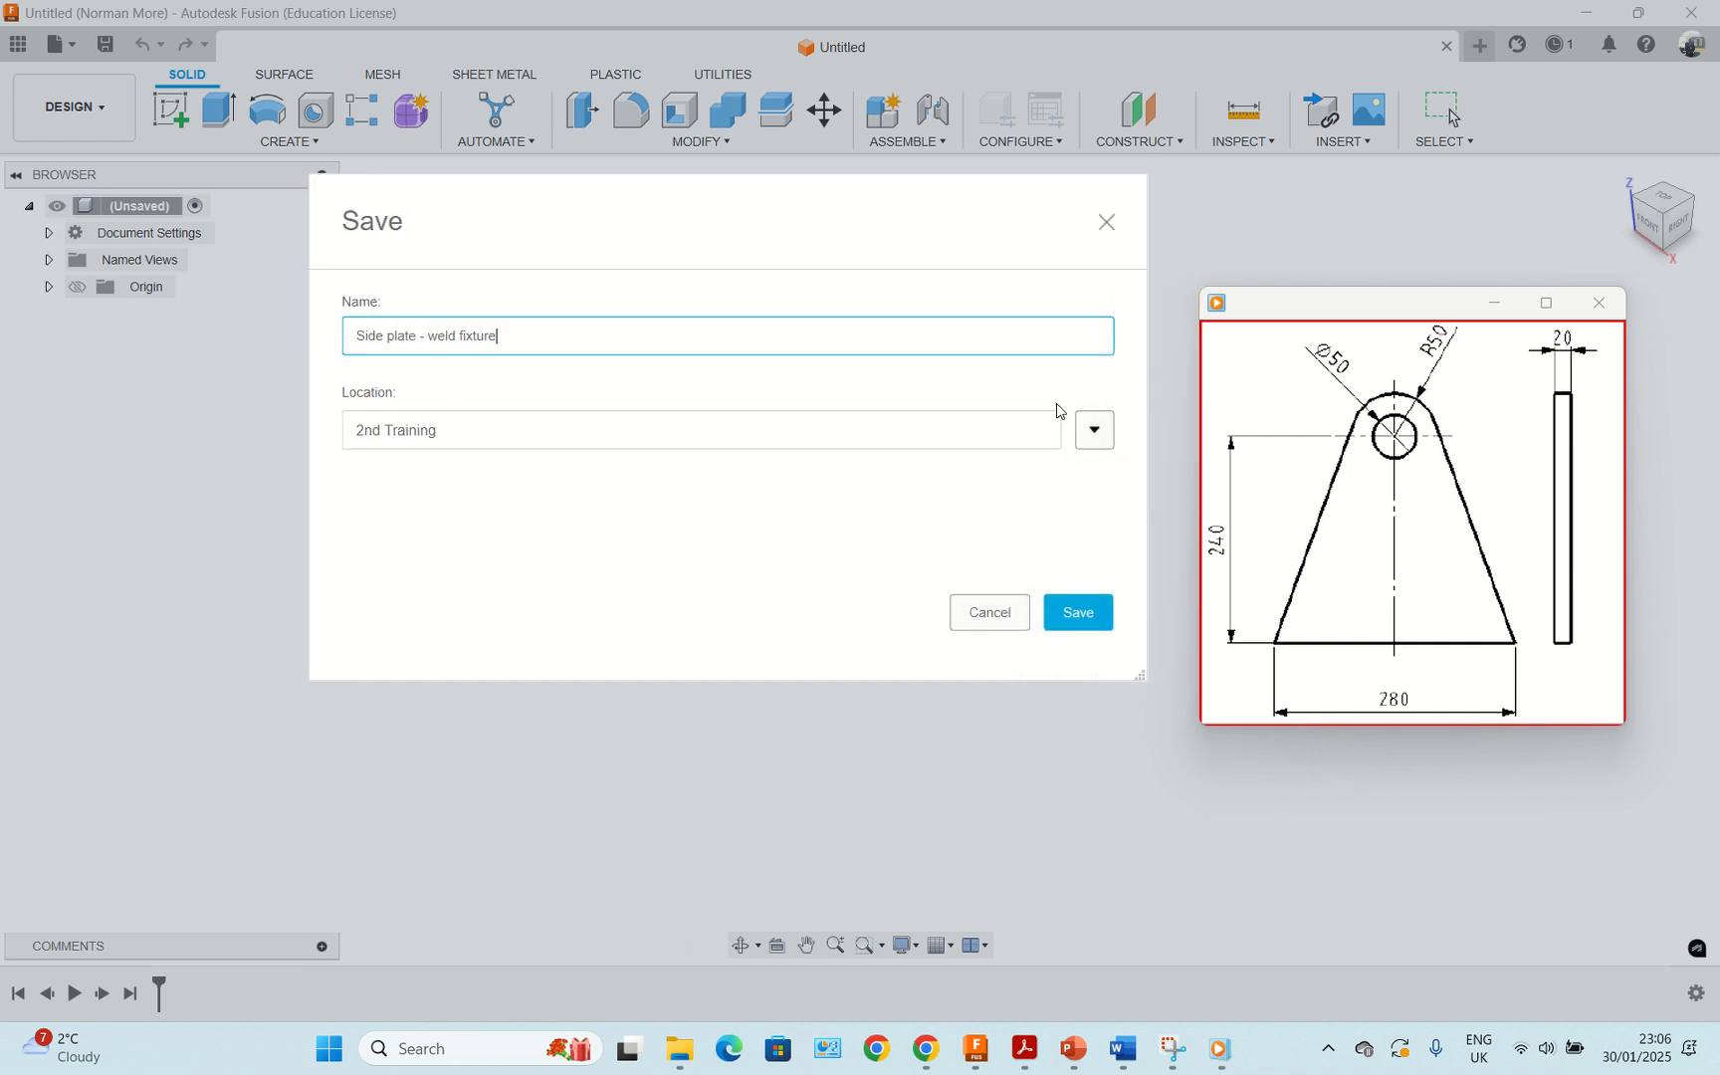
left_click(1095, 431)
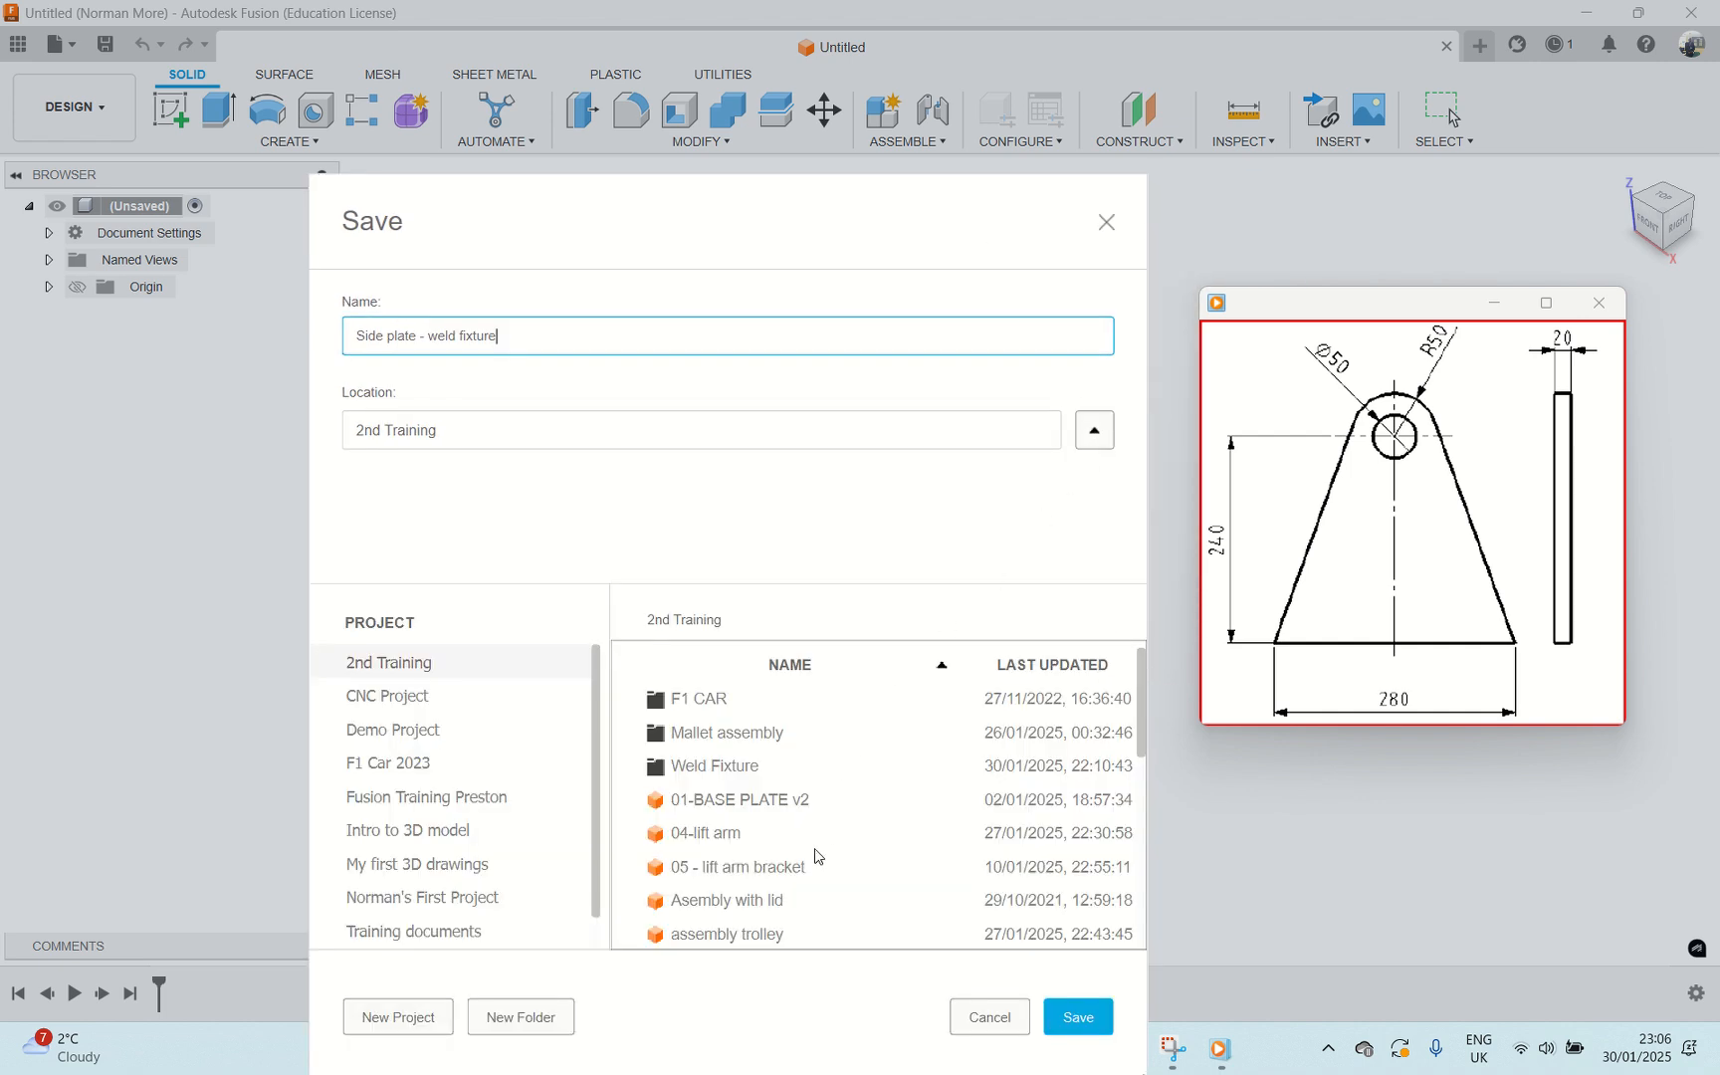
left_click(735, 769)
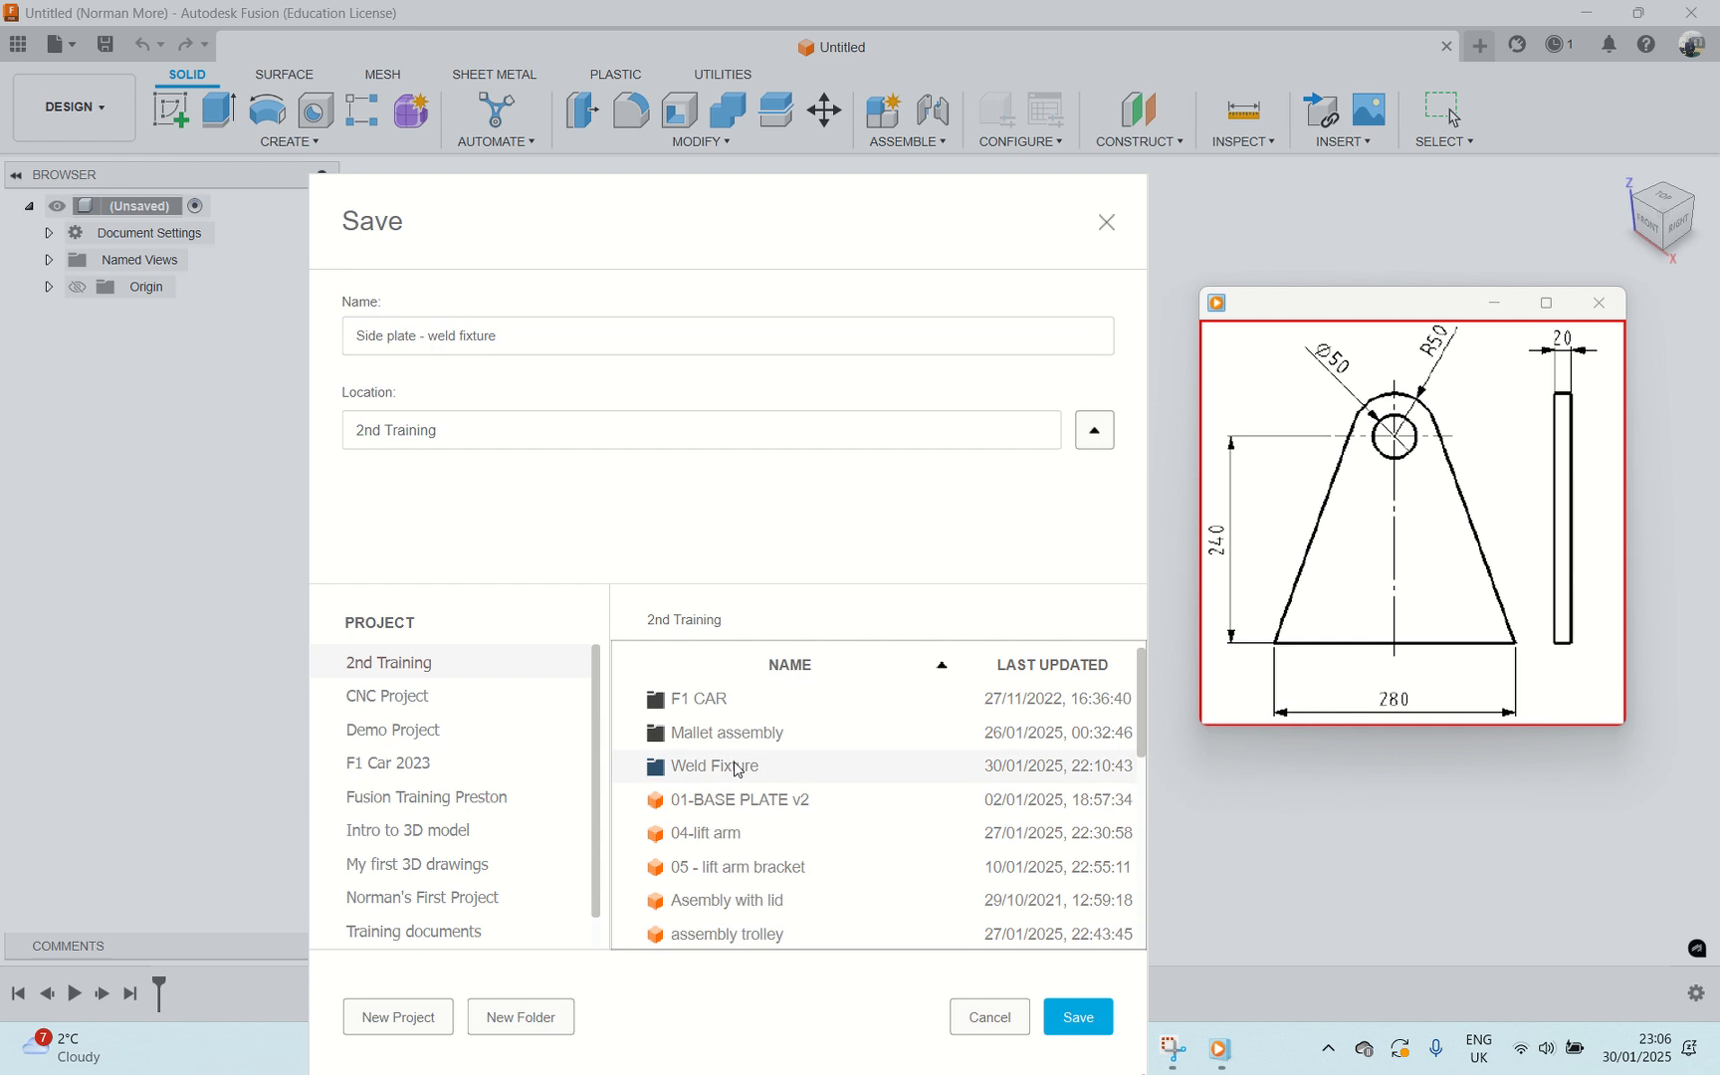
left_click(1078, 1017)
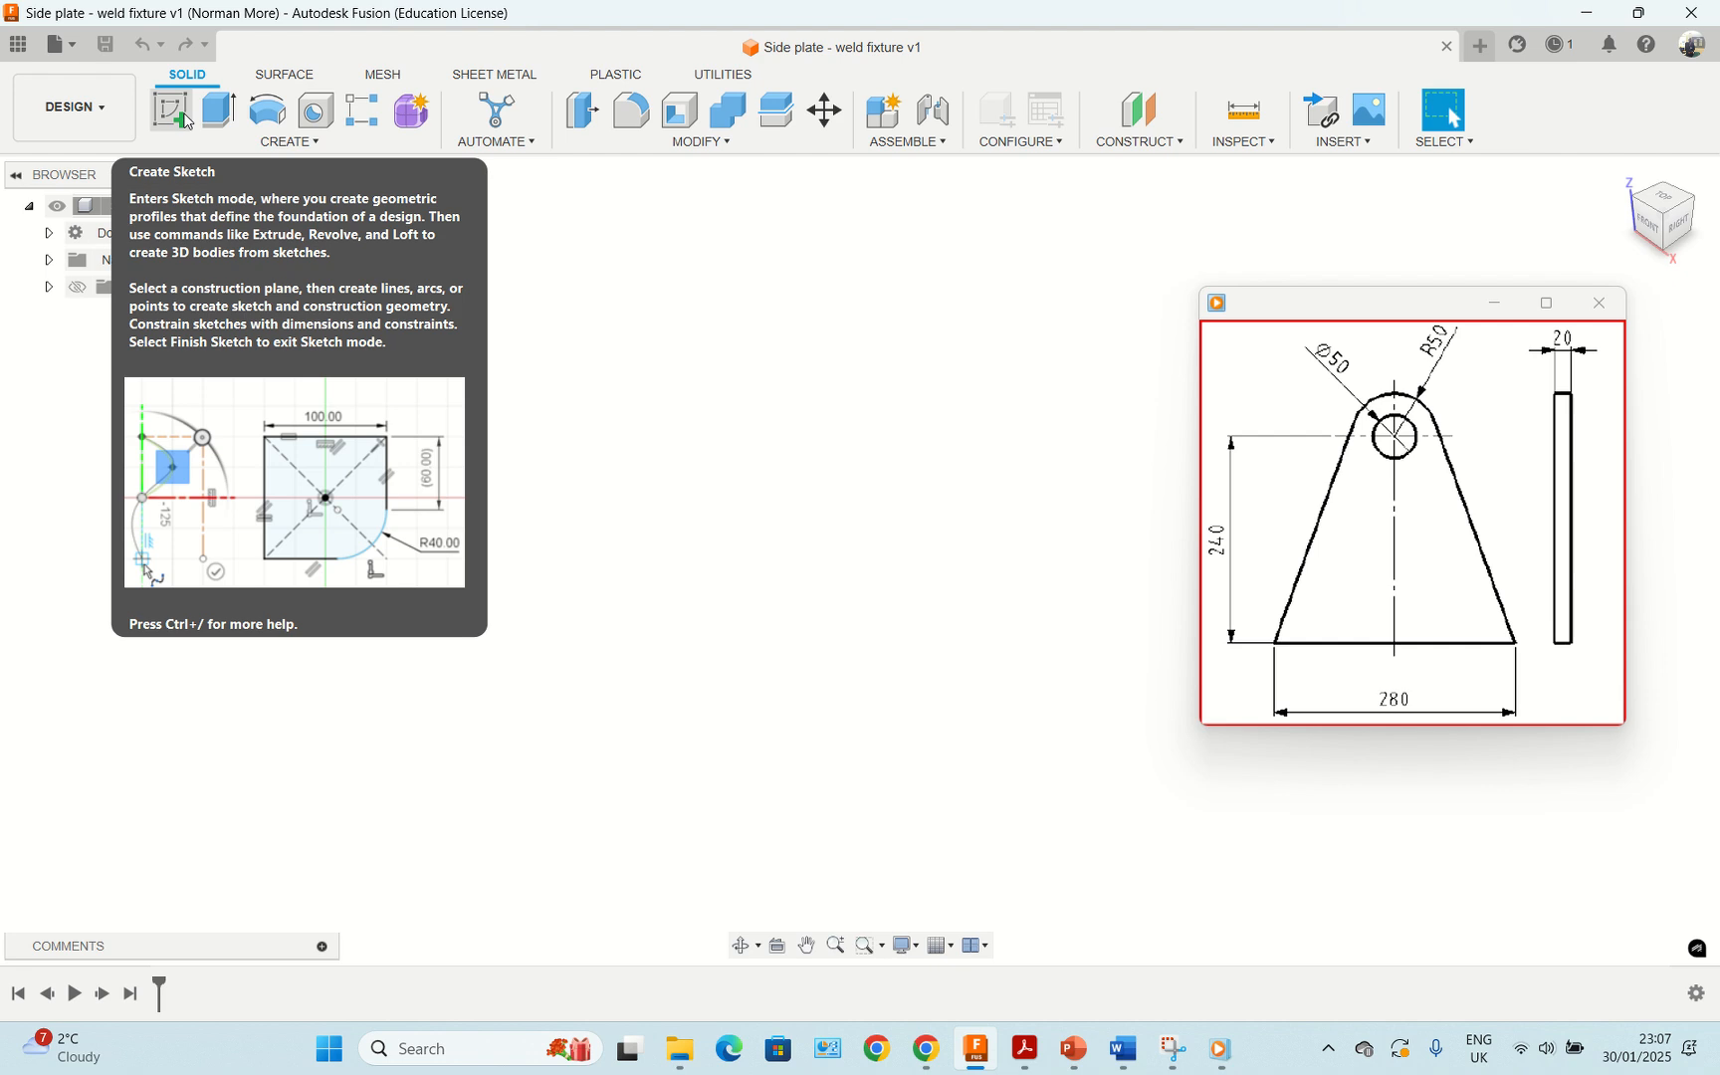
Step: Start a sketch on the vertical plane facing the right view and draw a 140 mm horizontal line leftward from the origin
left_click(187, 121)
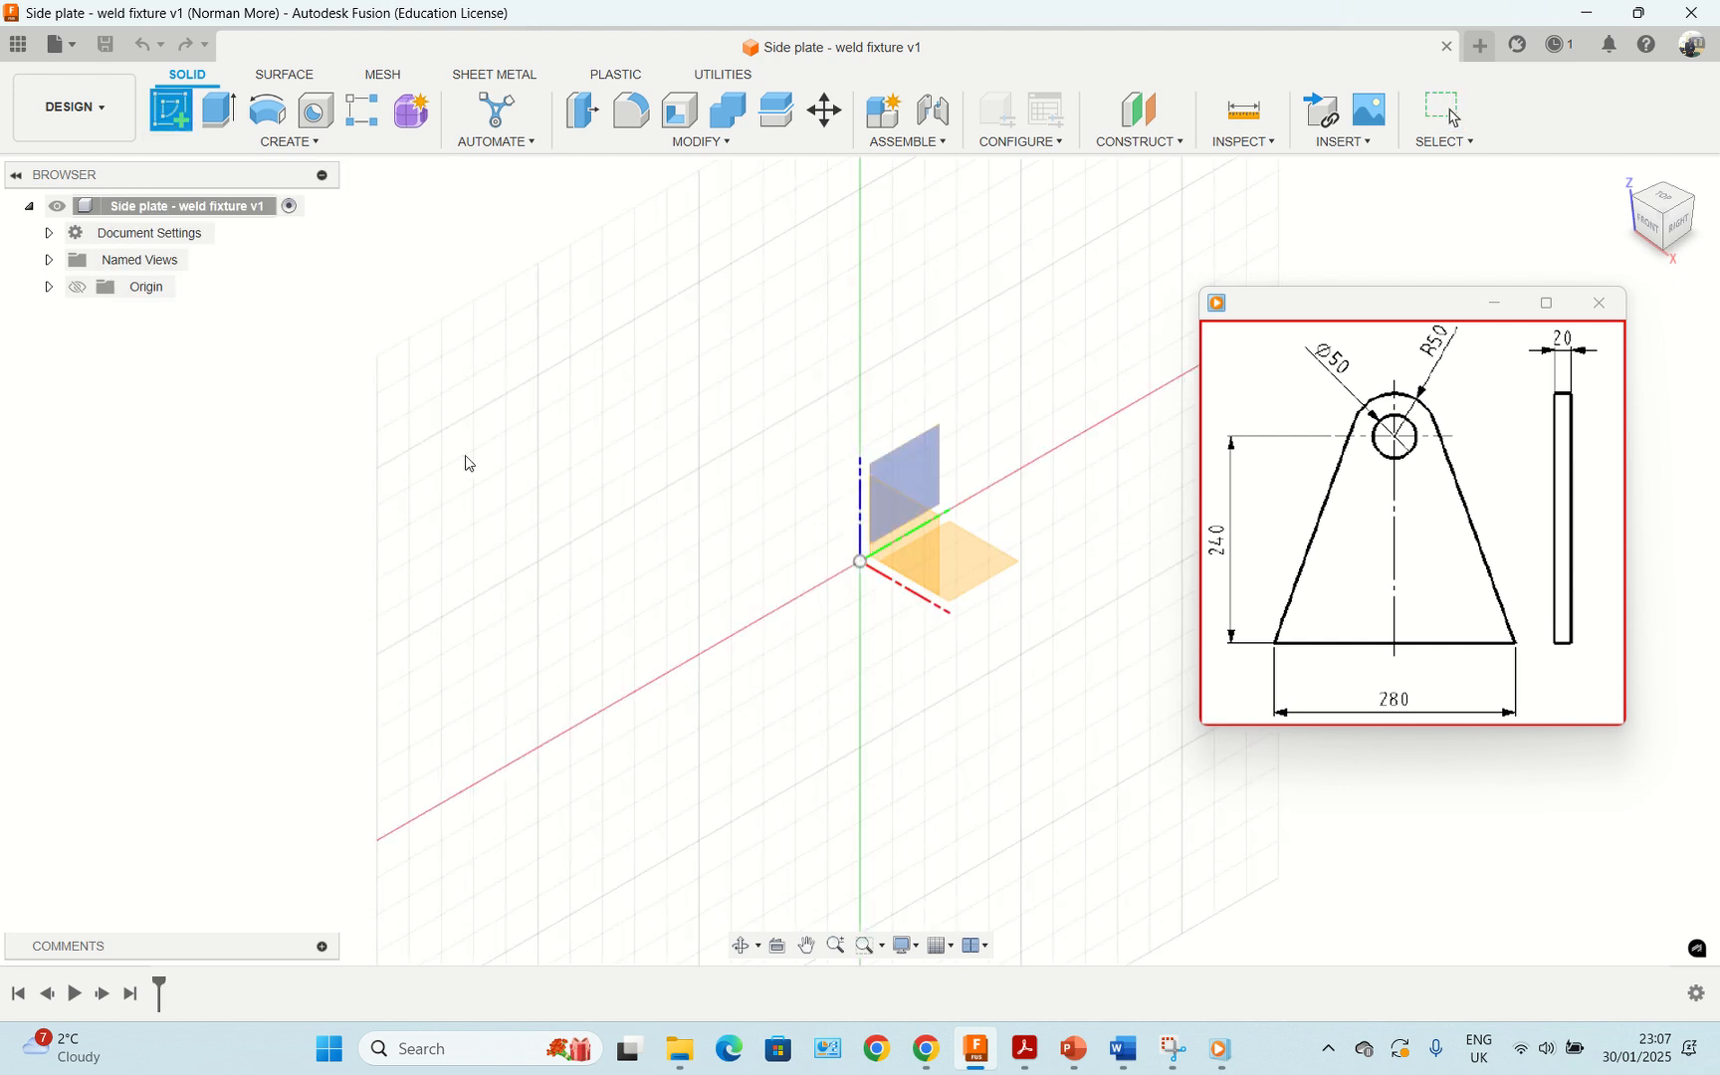
left_click(929, 477)
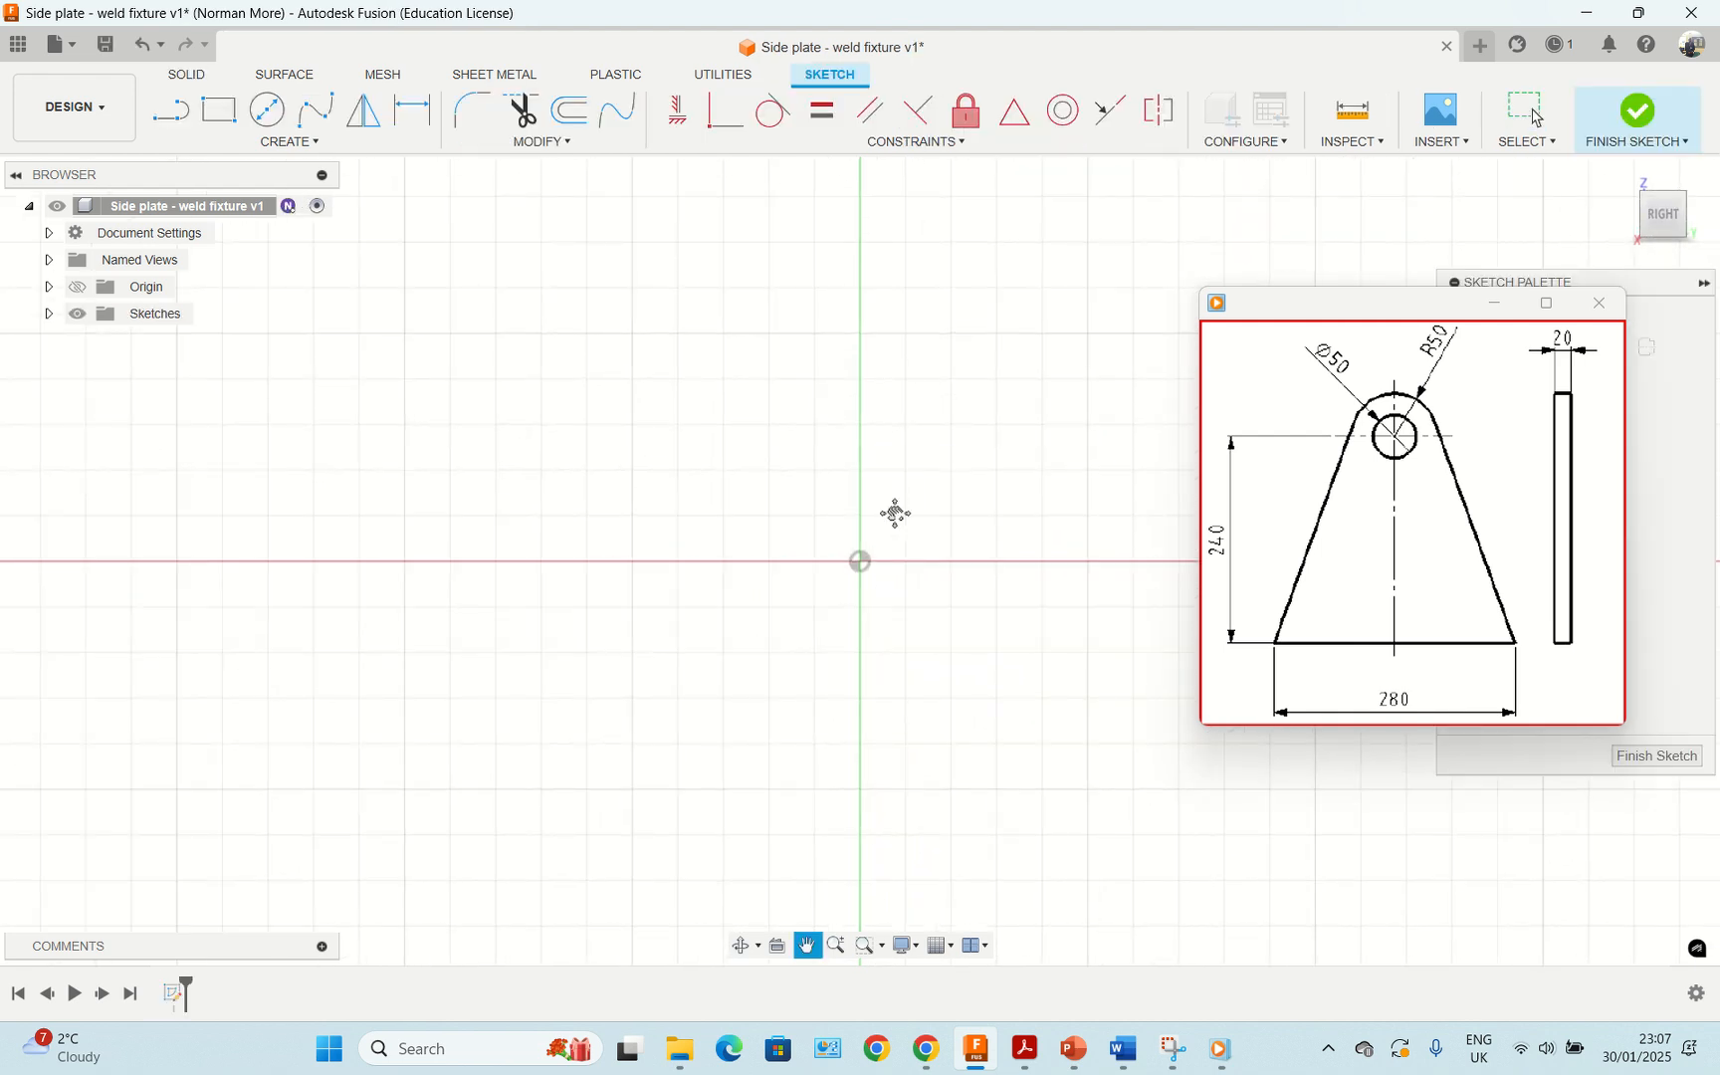
mouse_move(895, 514)
middle_mouse_down()
mouse_move(537, 591)
mouse_move(795, 614)
mouse_move(707, 626)
middle_mouse_up()
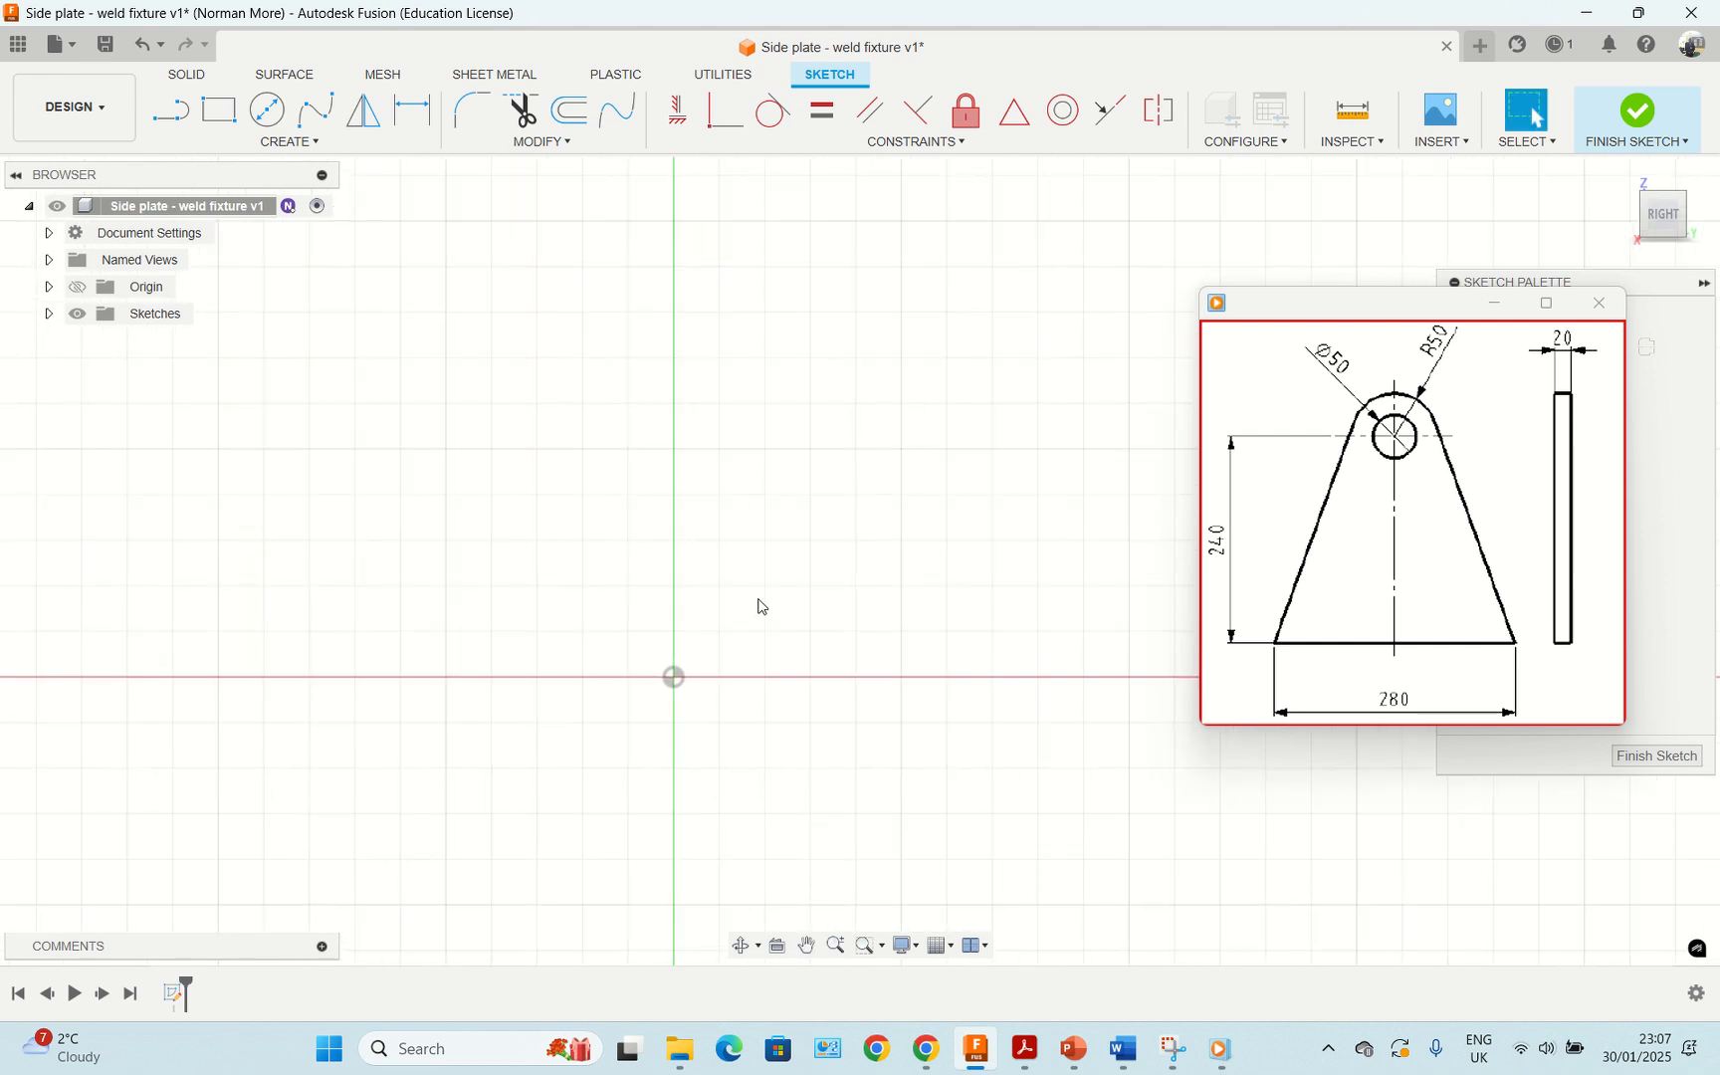
left_click(173, 114)
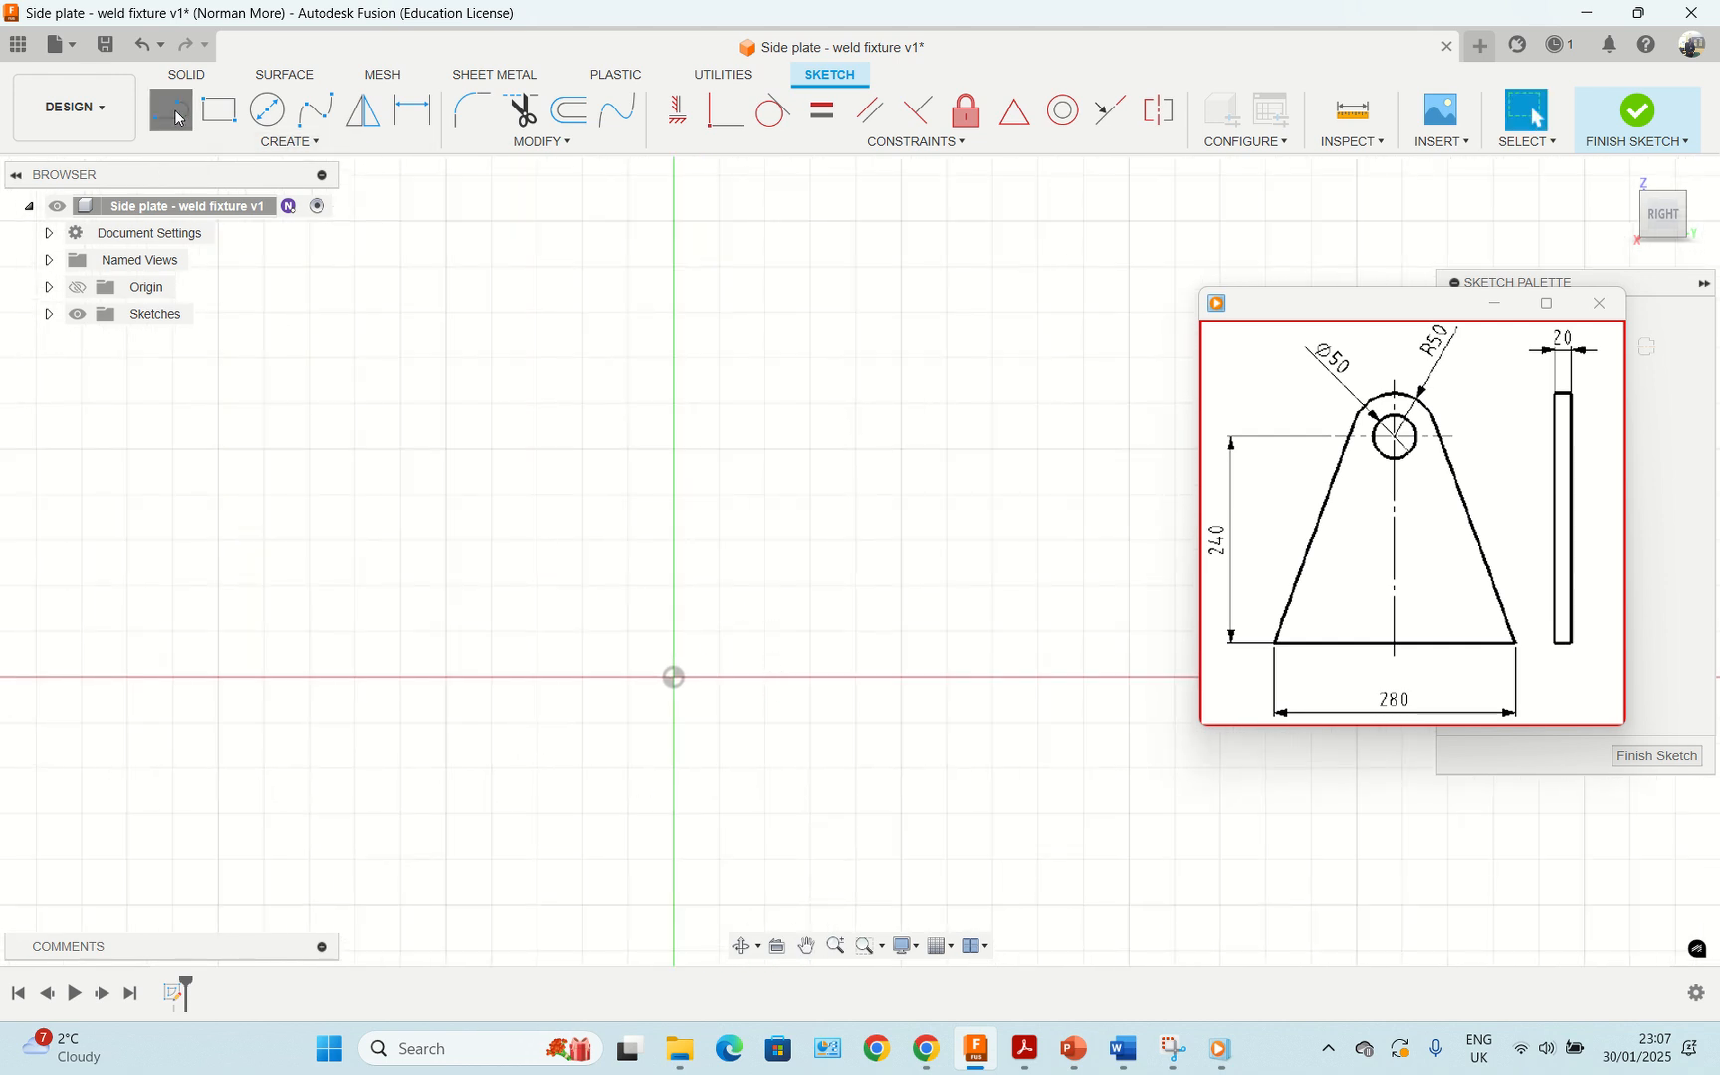
left_click(674, 678)
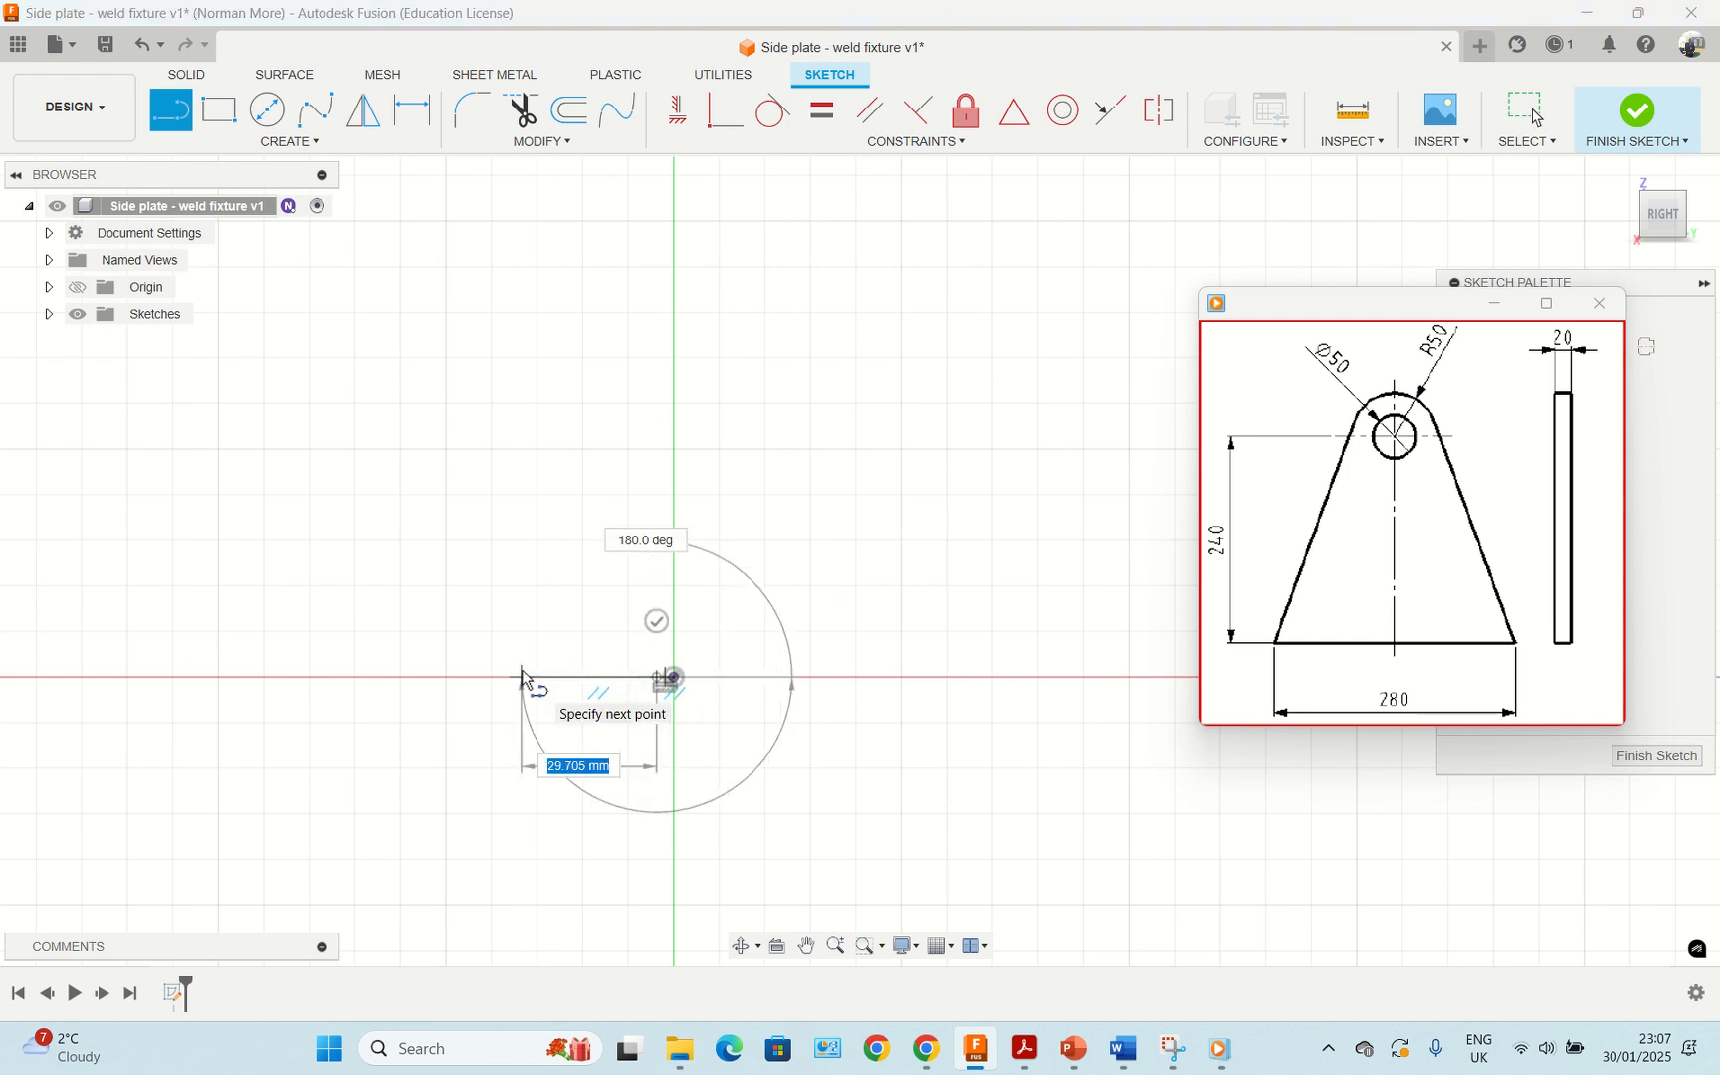
type("140")
key("Tab")
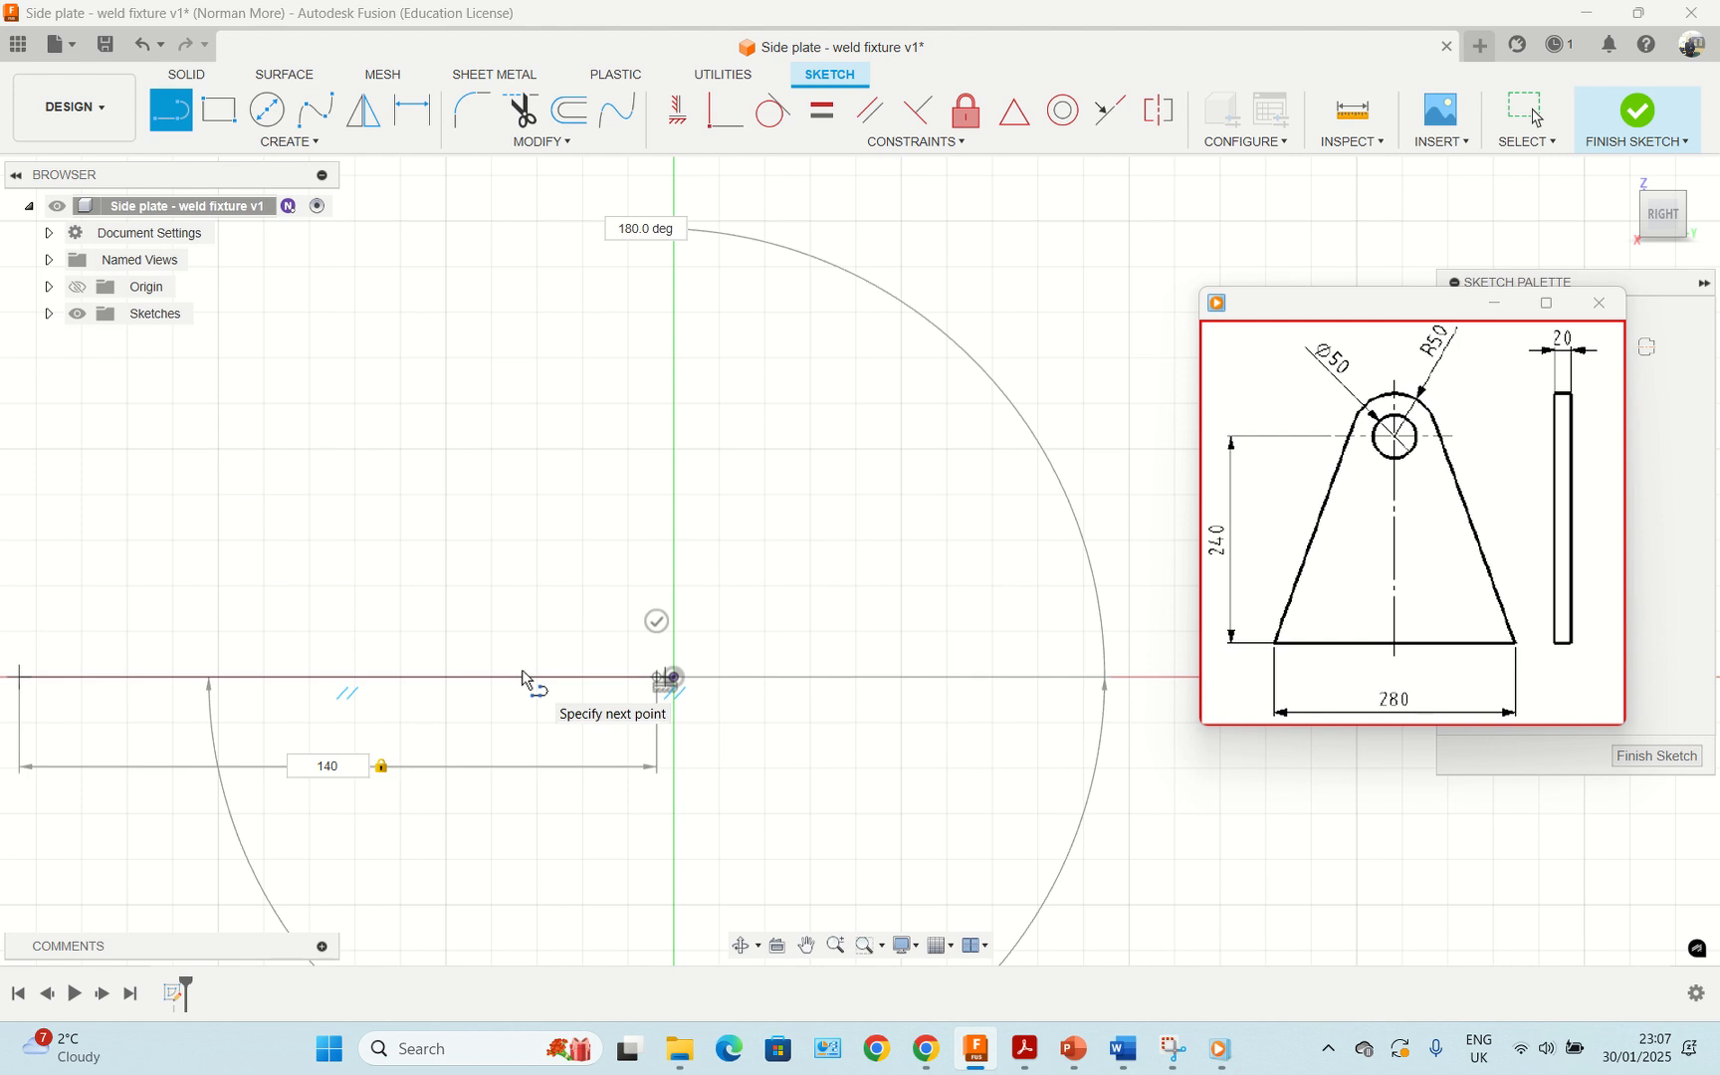
key("Return")
key("Escape")
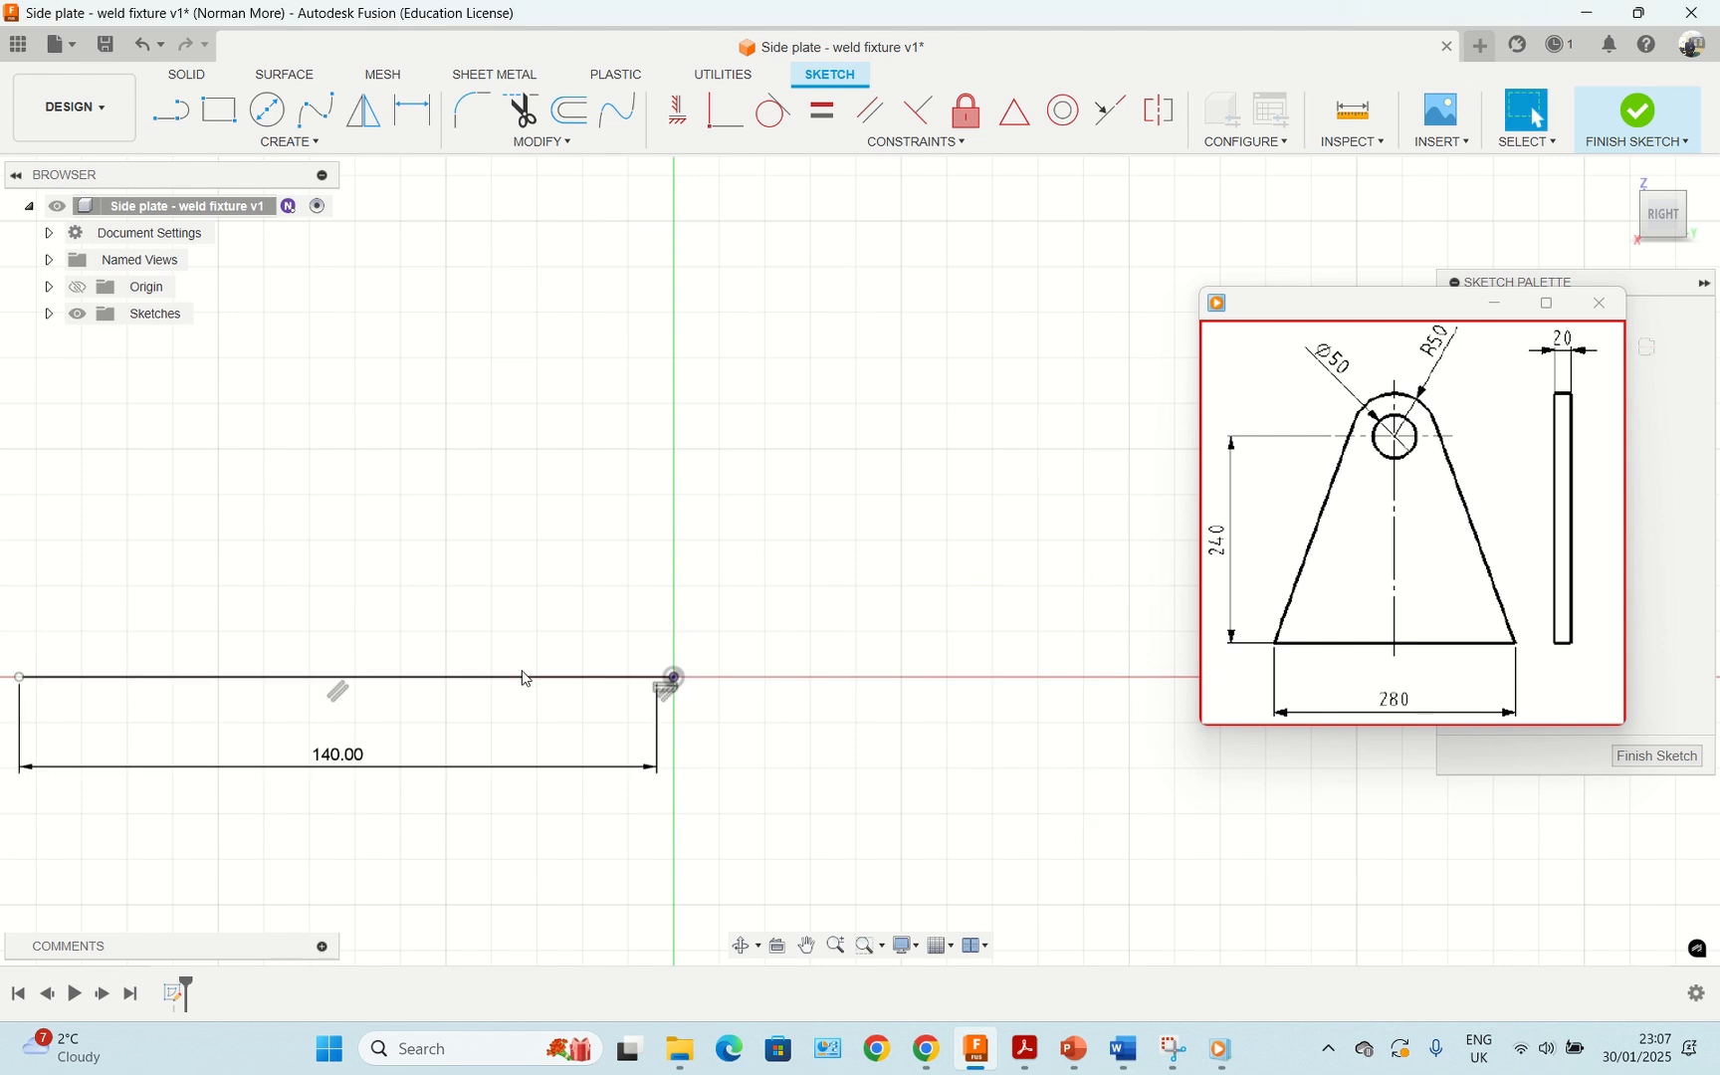
Step: Draw a 100 mm diameter circle centred on the vertical axis, about 150 mm above the origin
scroll(523, 677, "down", 5)
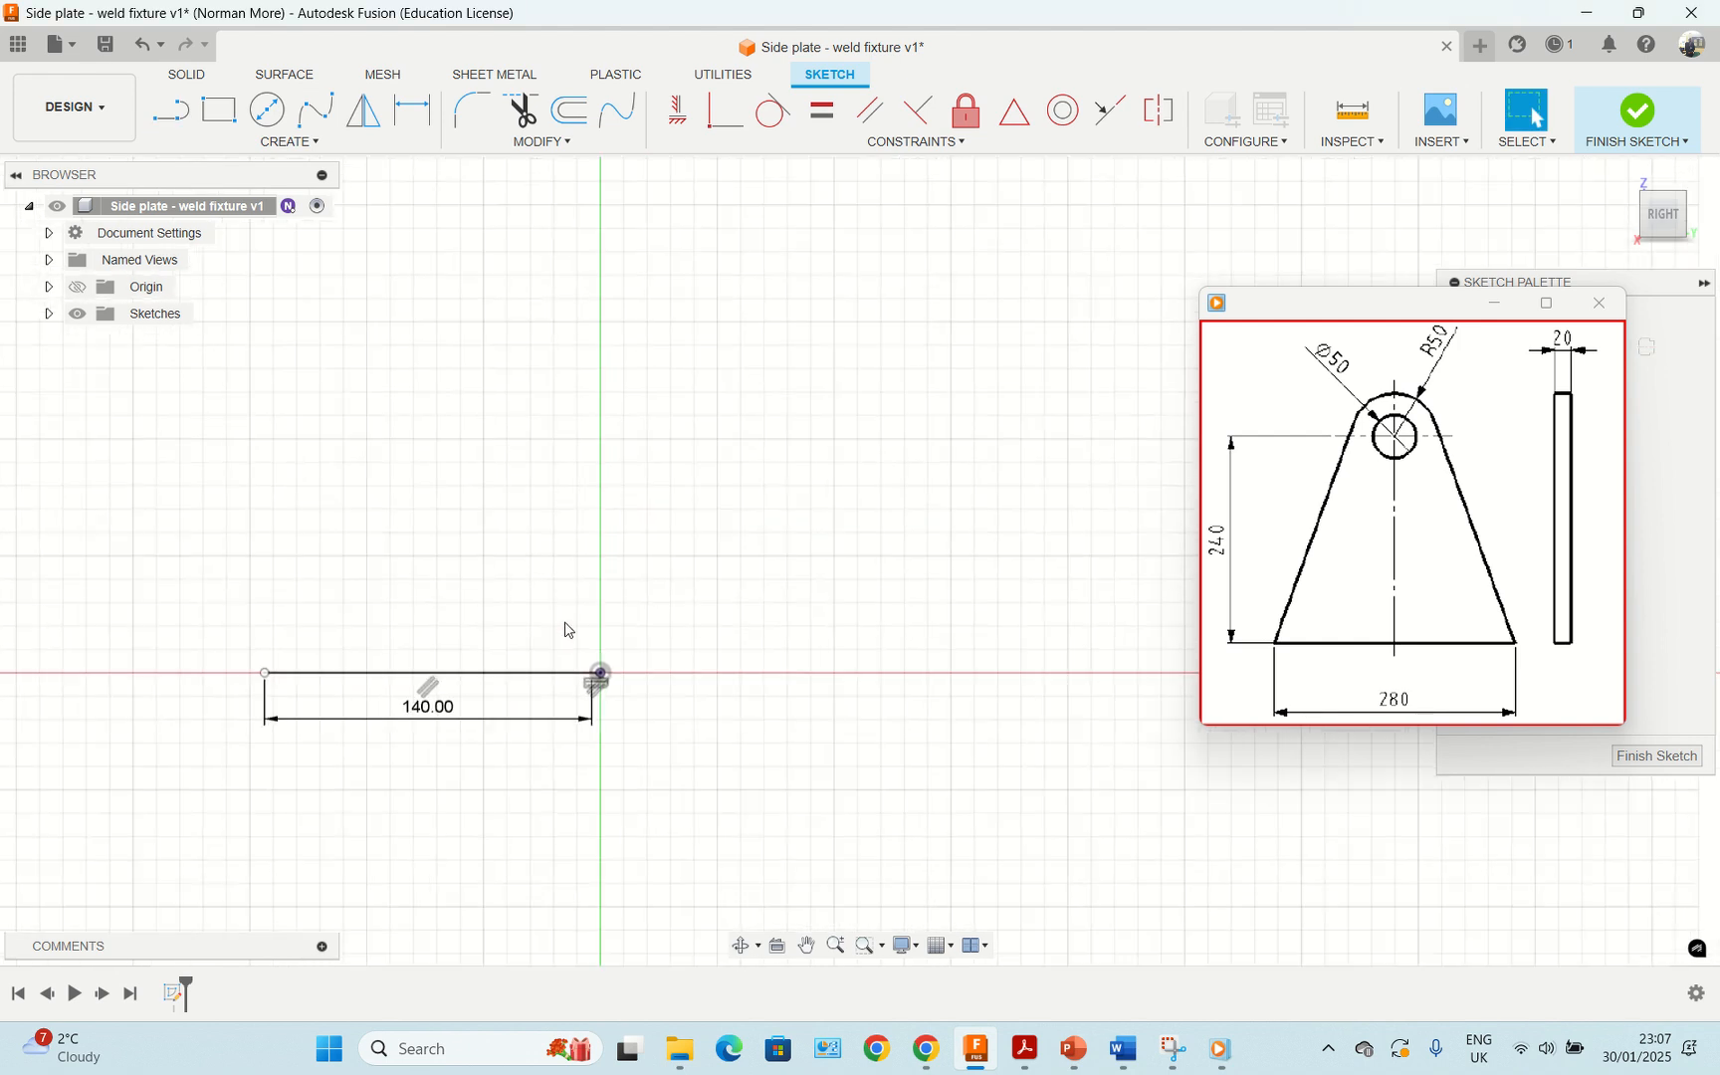
middle_click_drag(560, 618, 595, 664)
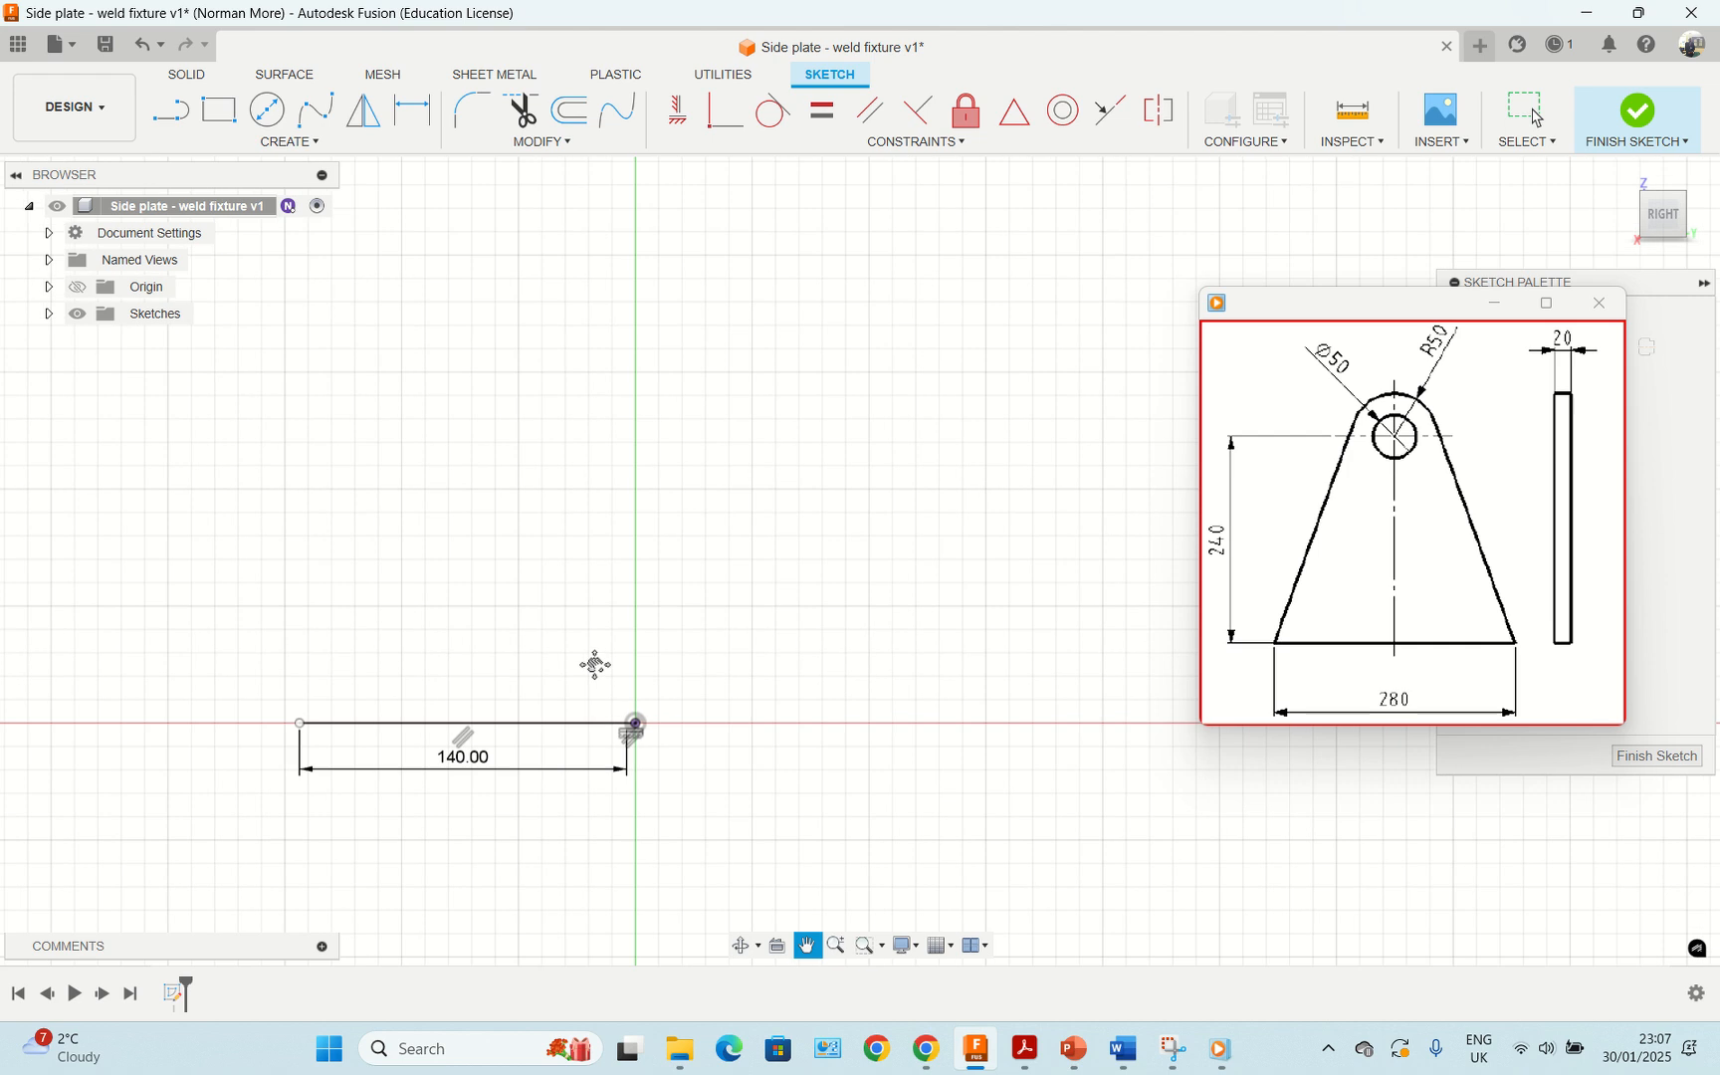
left_click(267, 110)
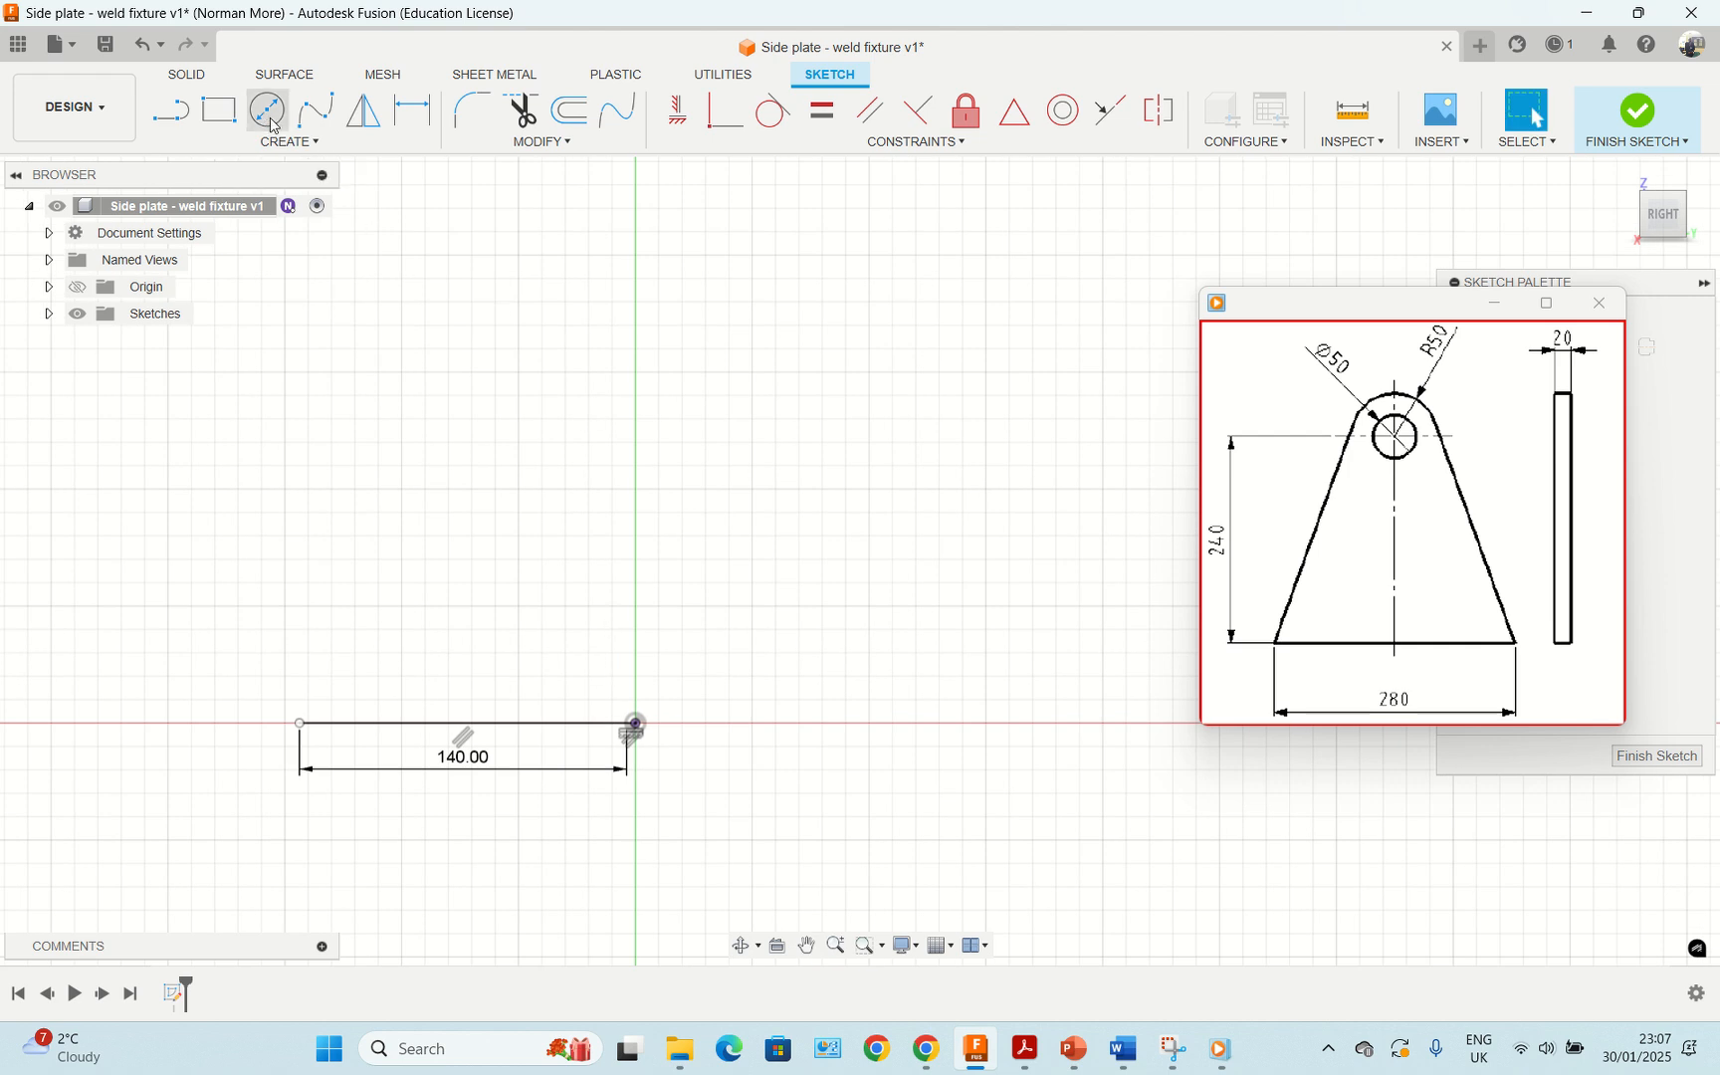
left_click(636, 373)
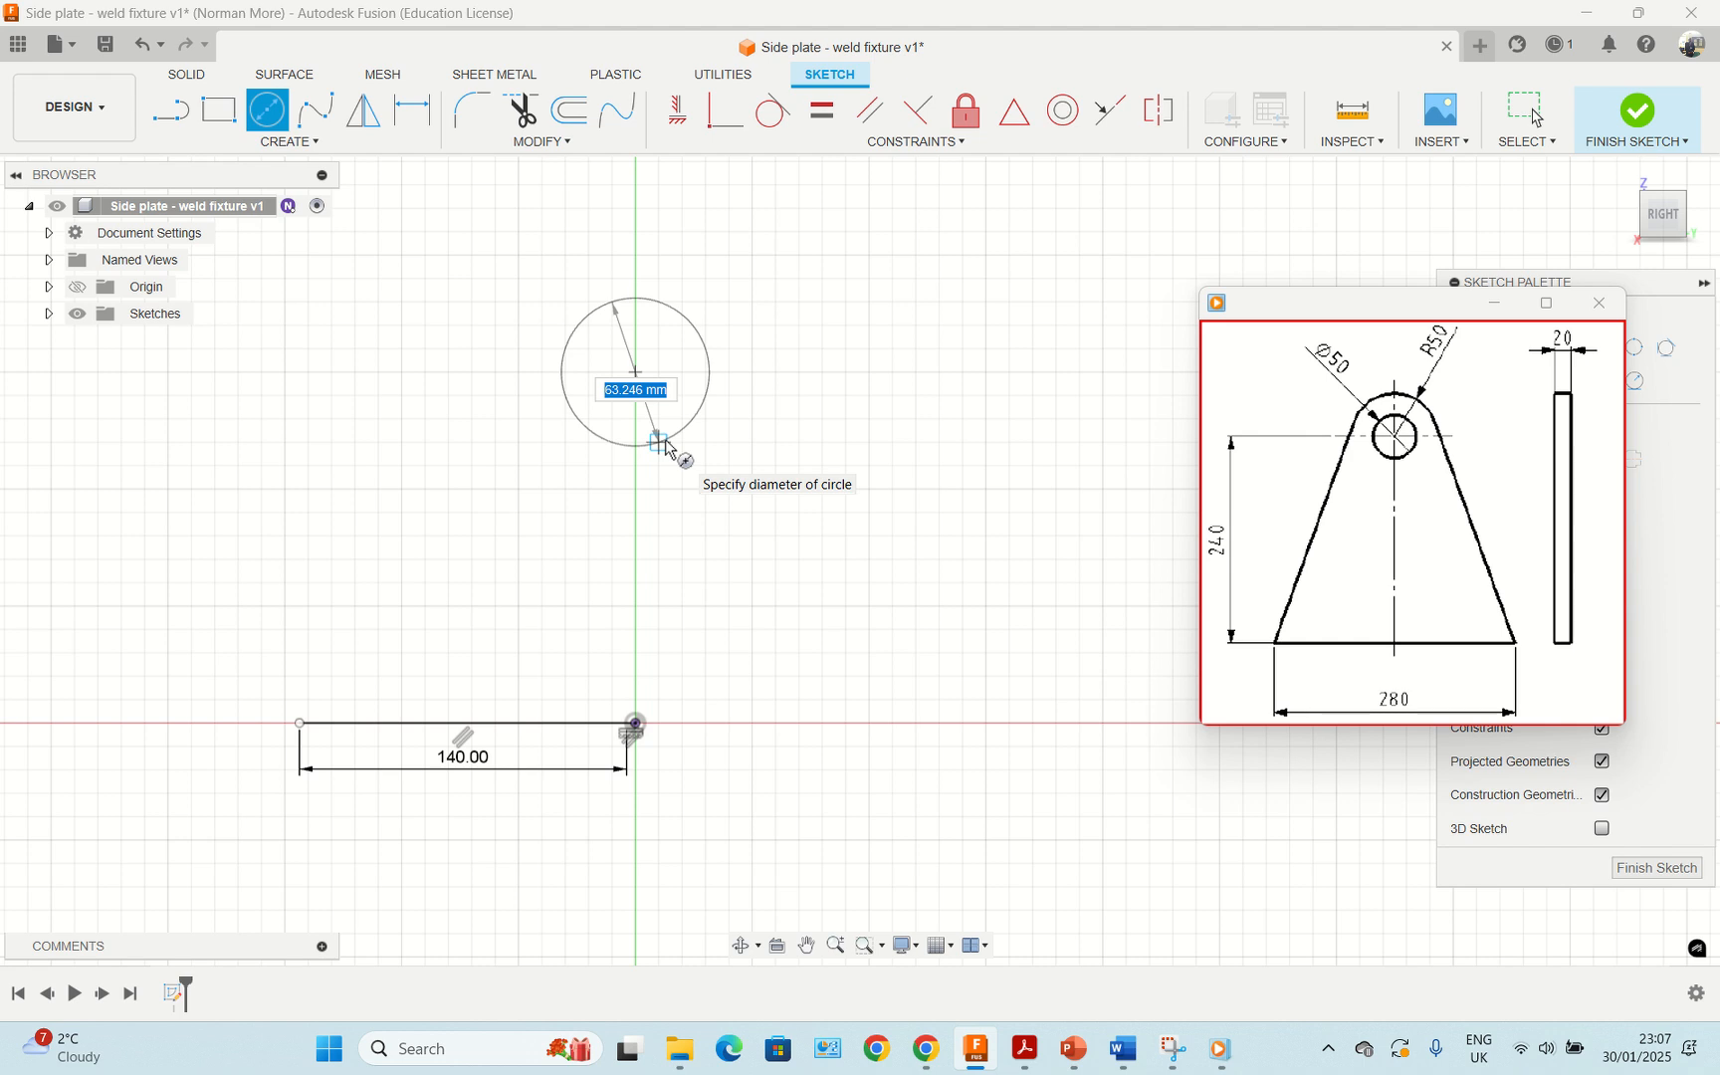
type("100")
key("Return")
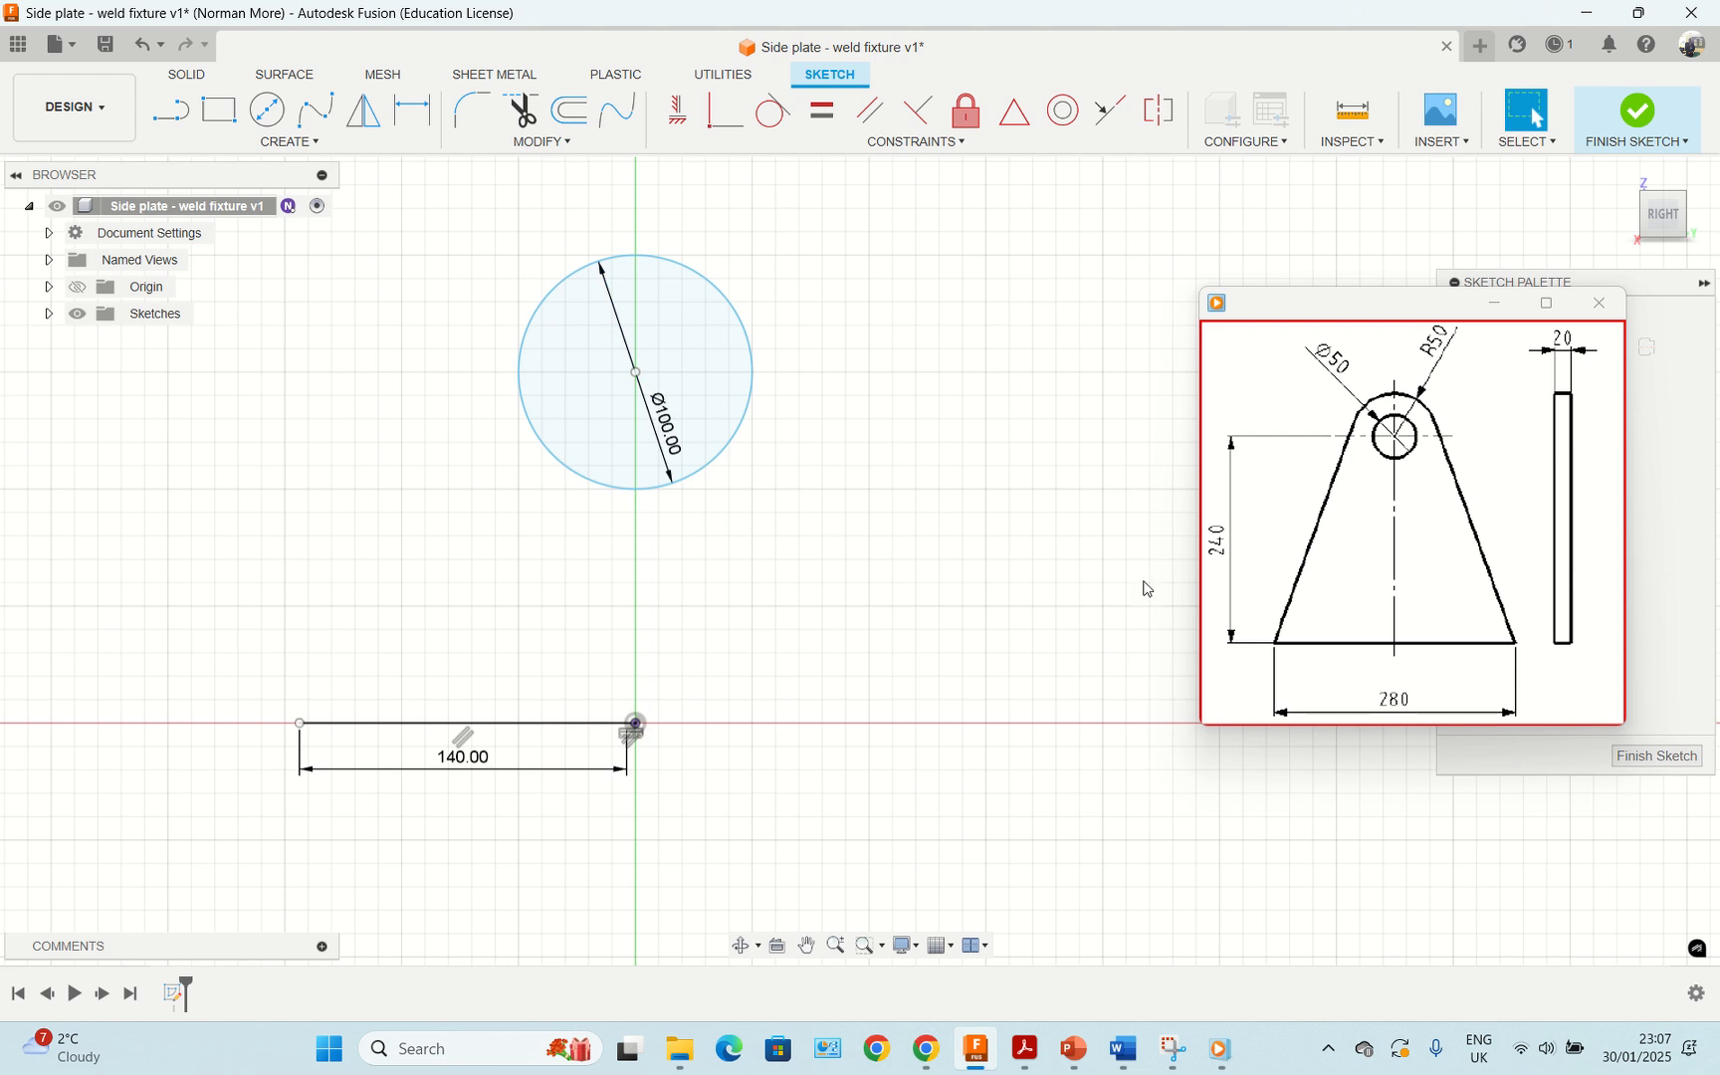
Step: Dimension the vertical distance from the origin to the circle's centre as 240 mm
mouse_move(1249, 530)
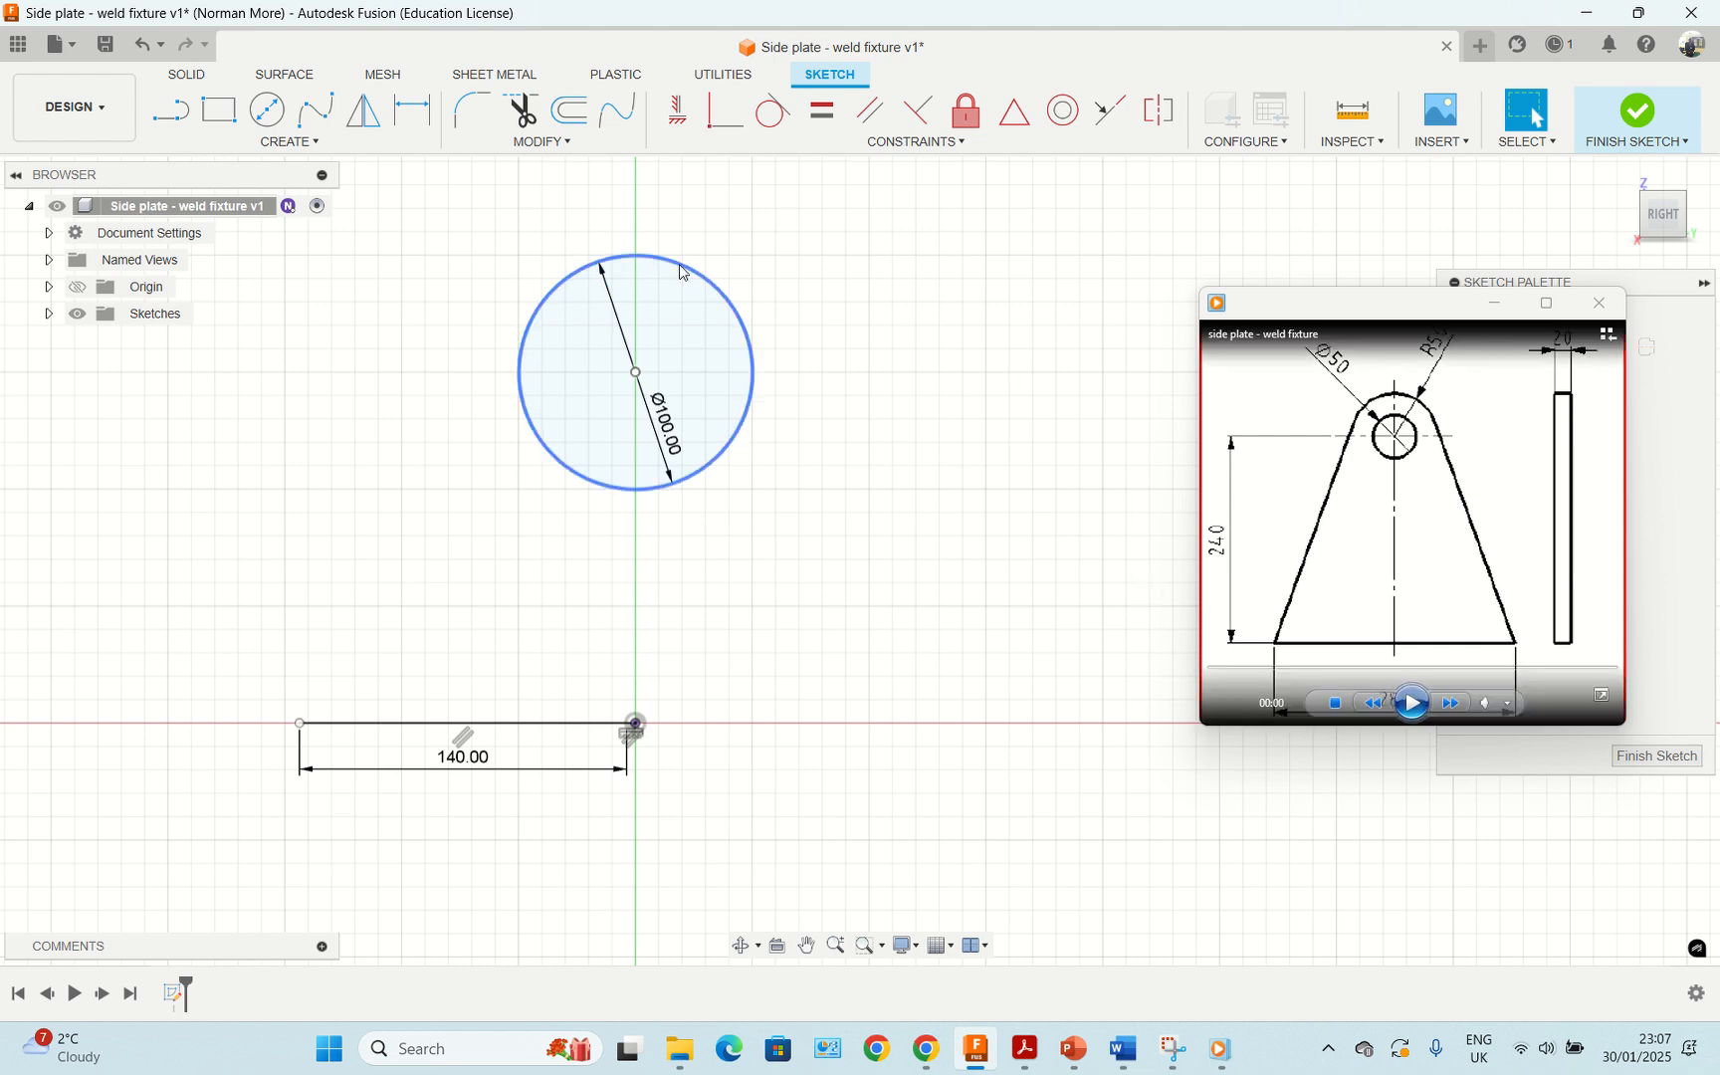
left_click(411, 110)
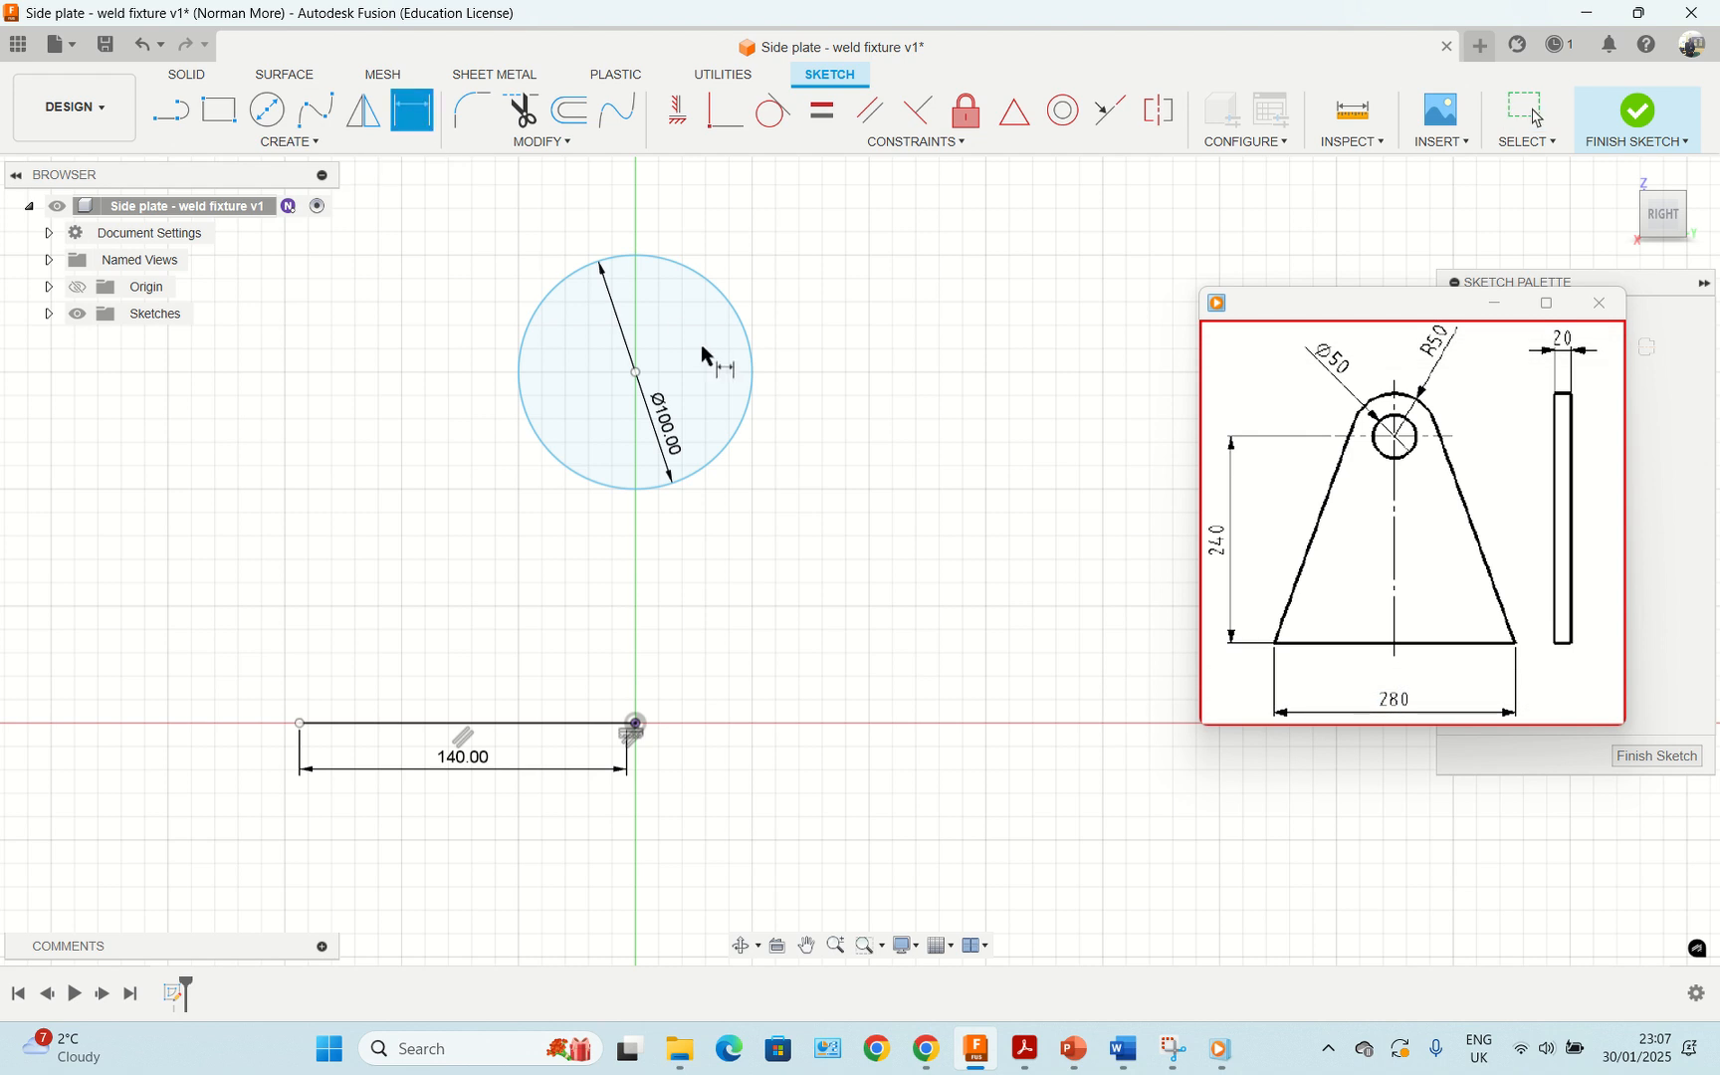
left_click(753, 397)
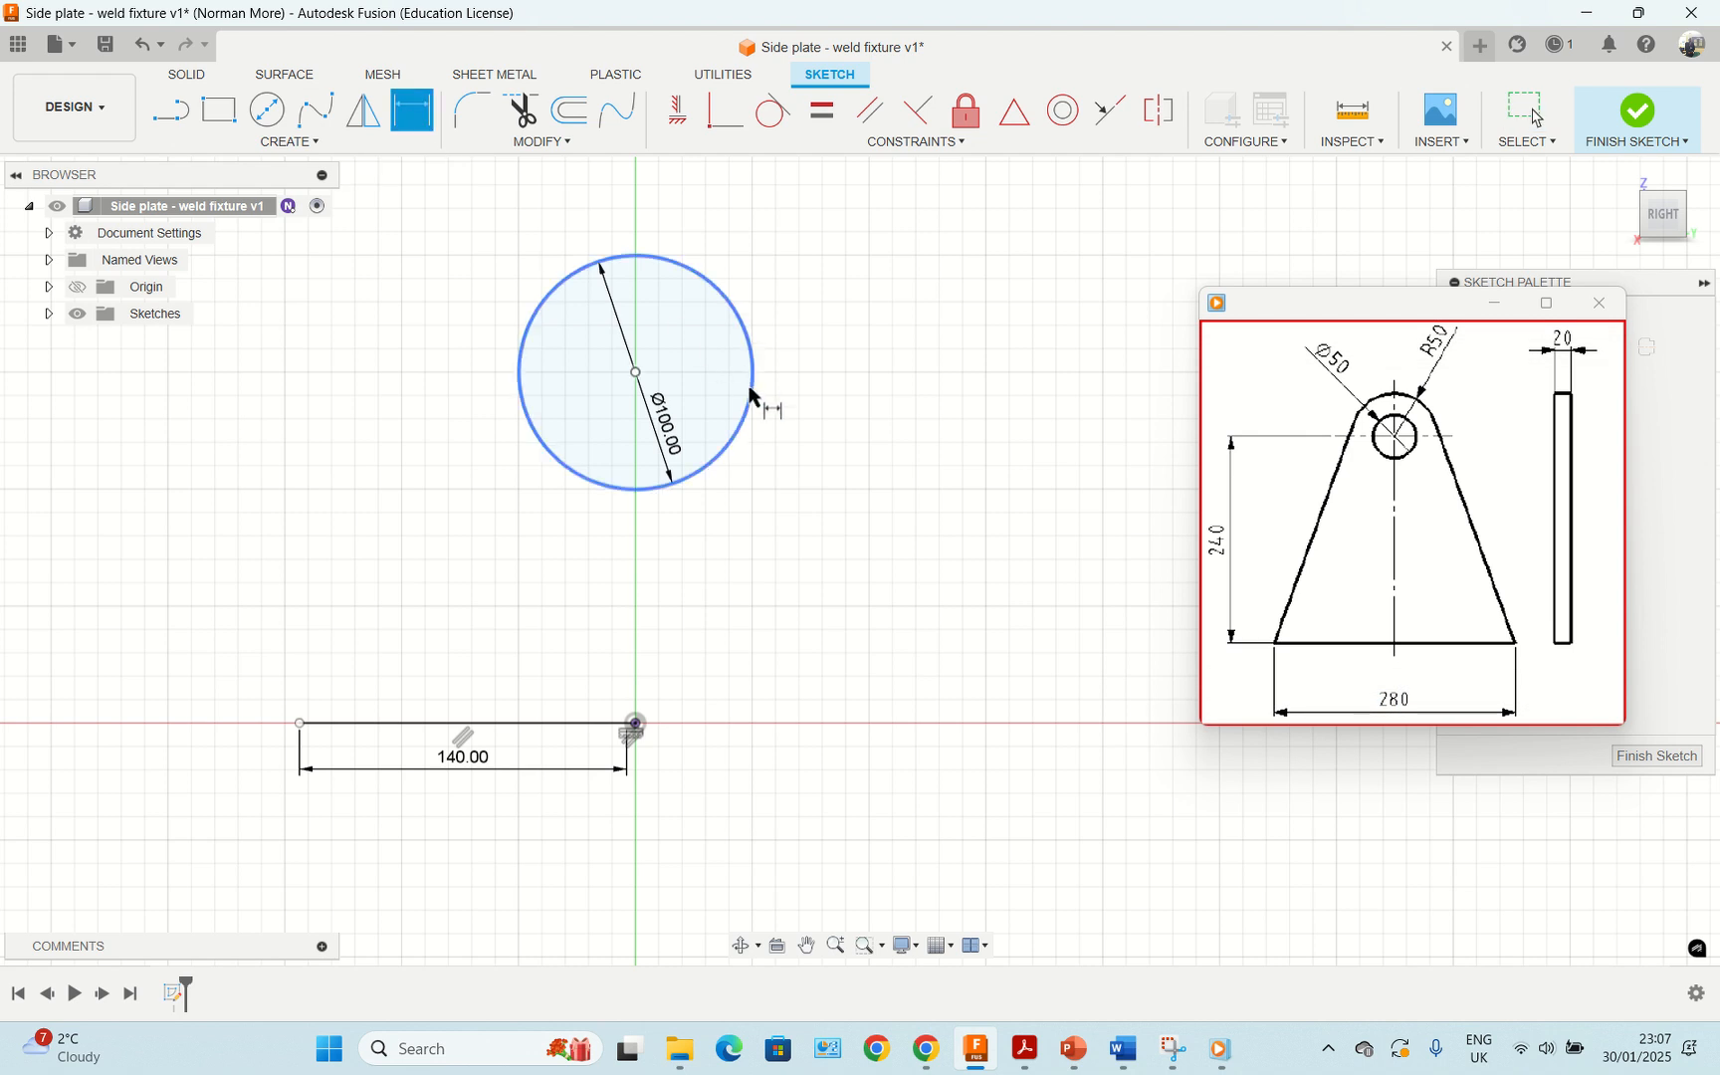
left_click(637, 725)
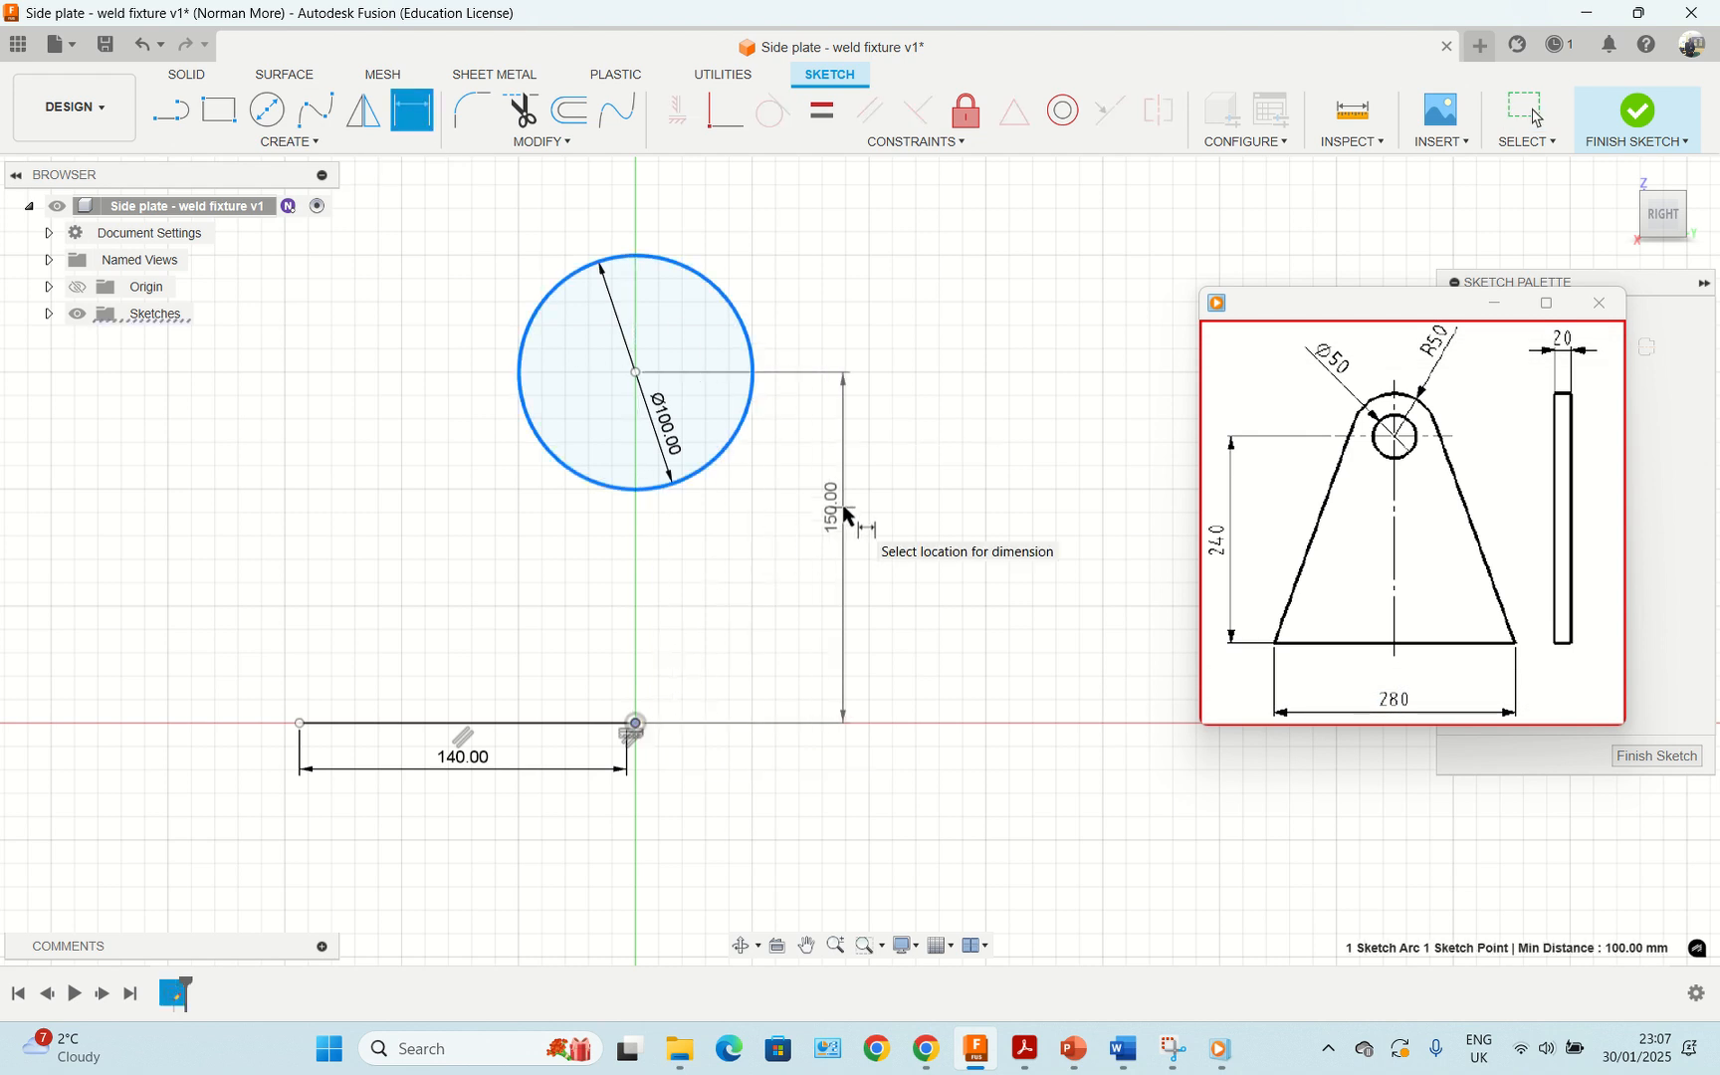
left_click(845, 513)
type("240")
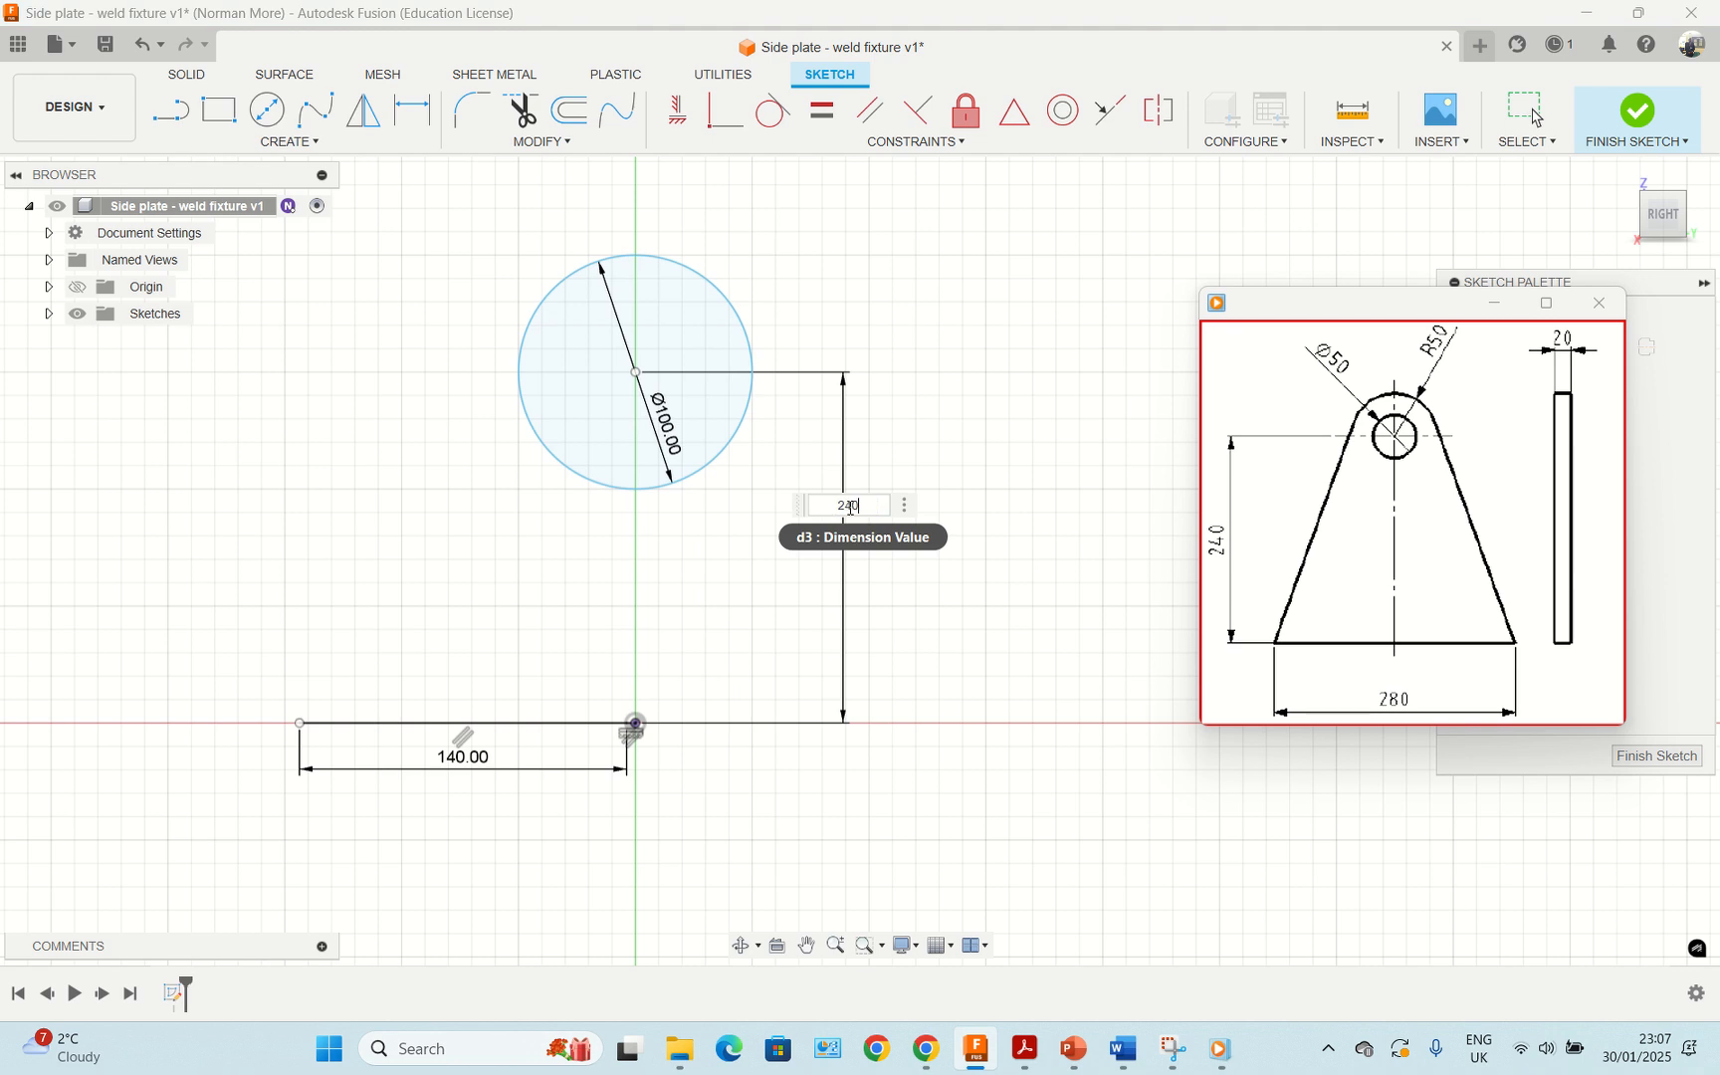
key("Return")
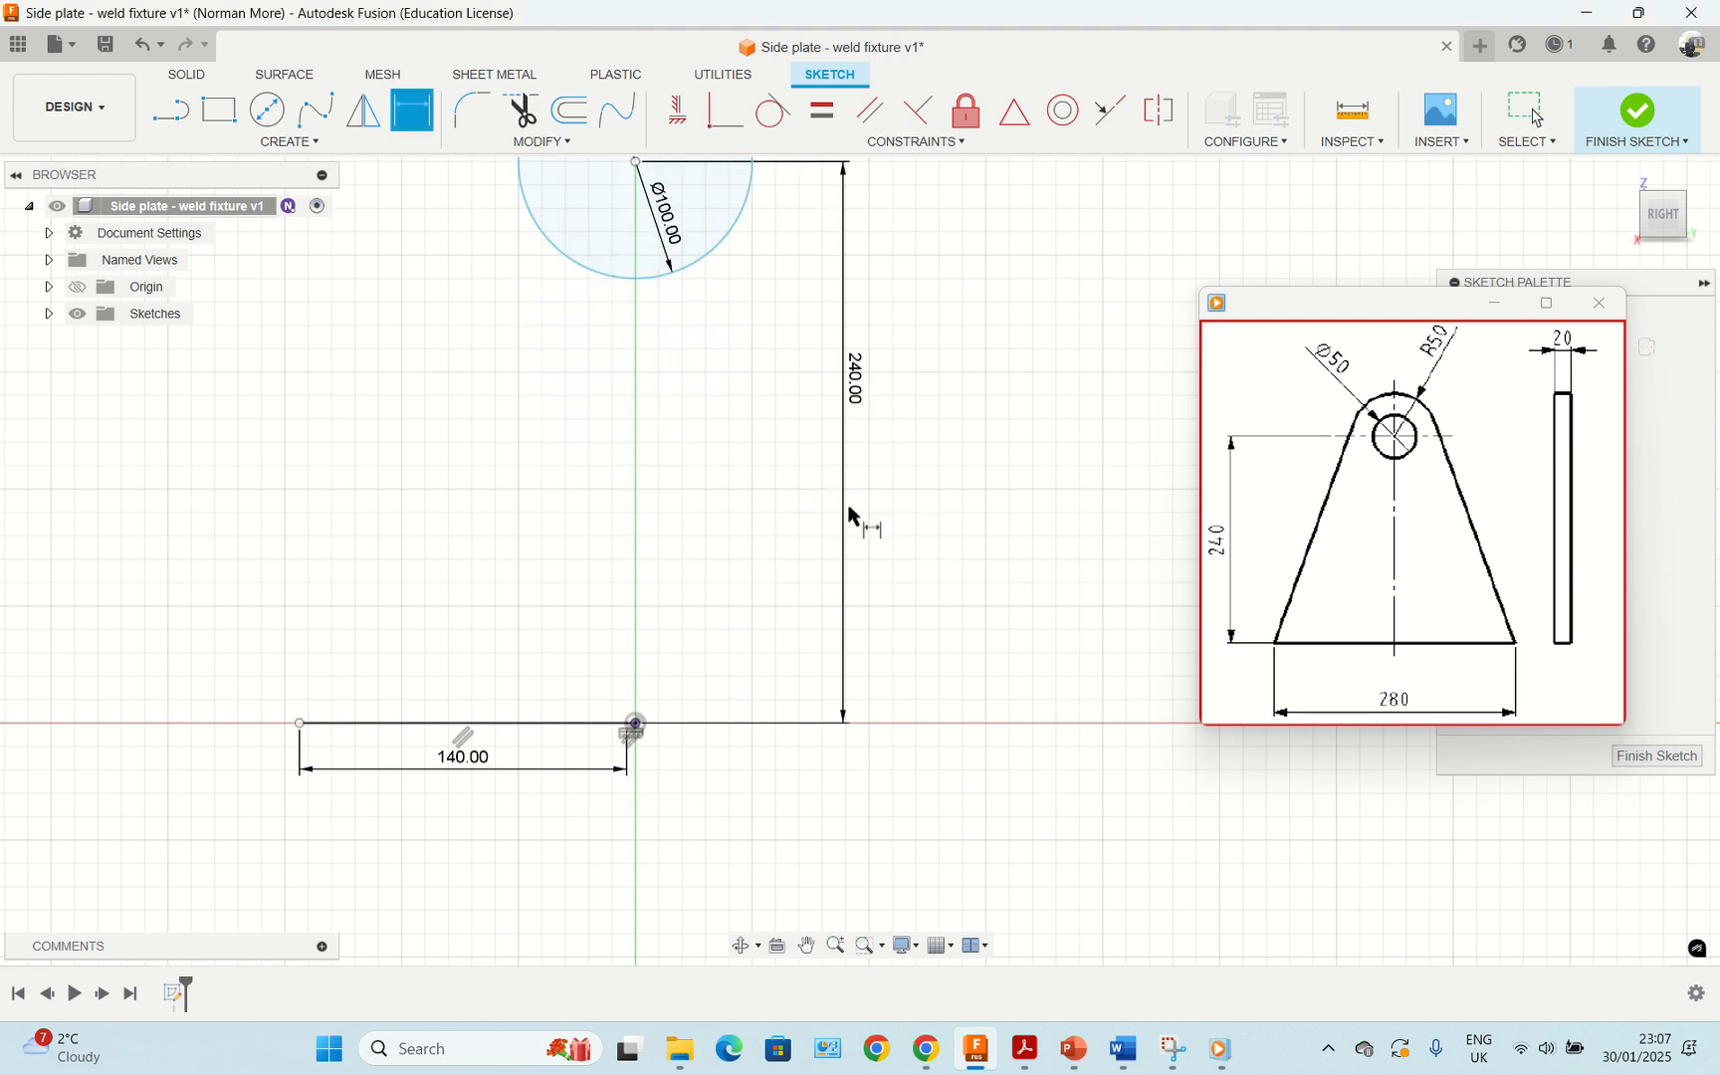
Step: Draw a slanted line from the left end of the base line to the circle's left side, tangent to the circle
scroll(694, 500, "down", 3)
scroll(693, 500, "down", 1)
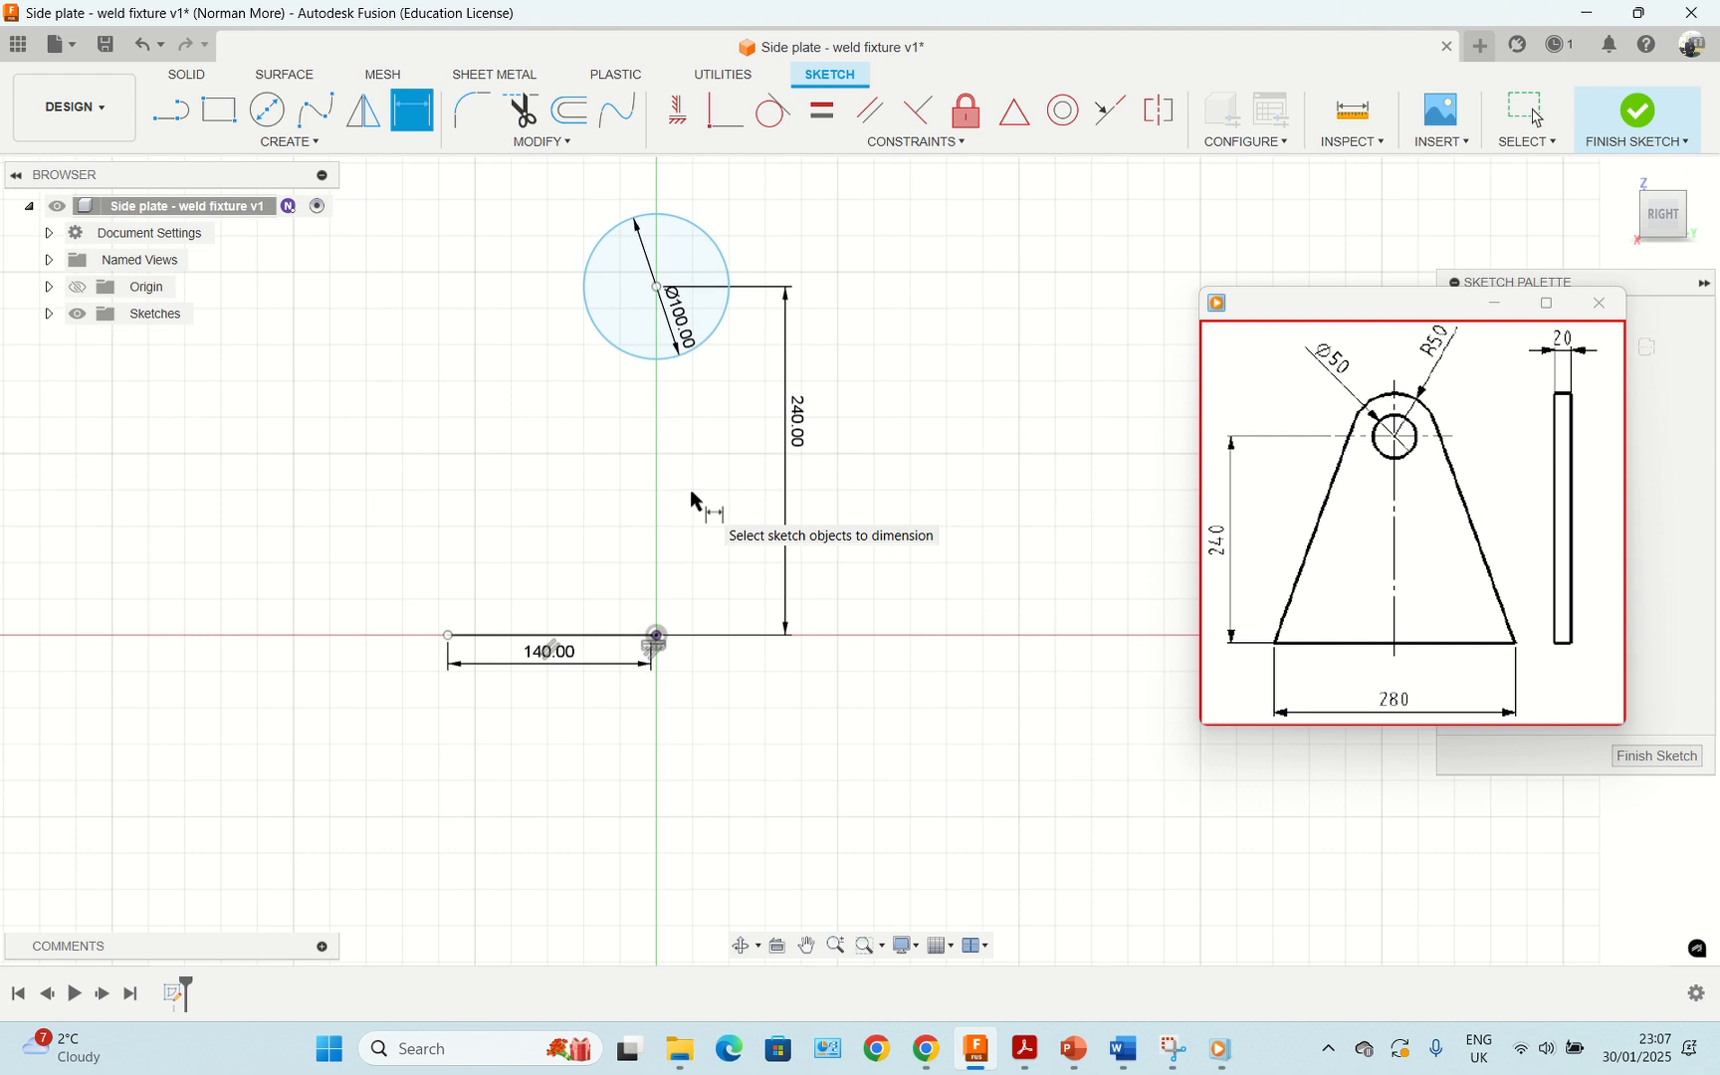
middle_click_drag(691, 502, 703, 549)
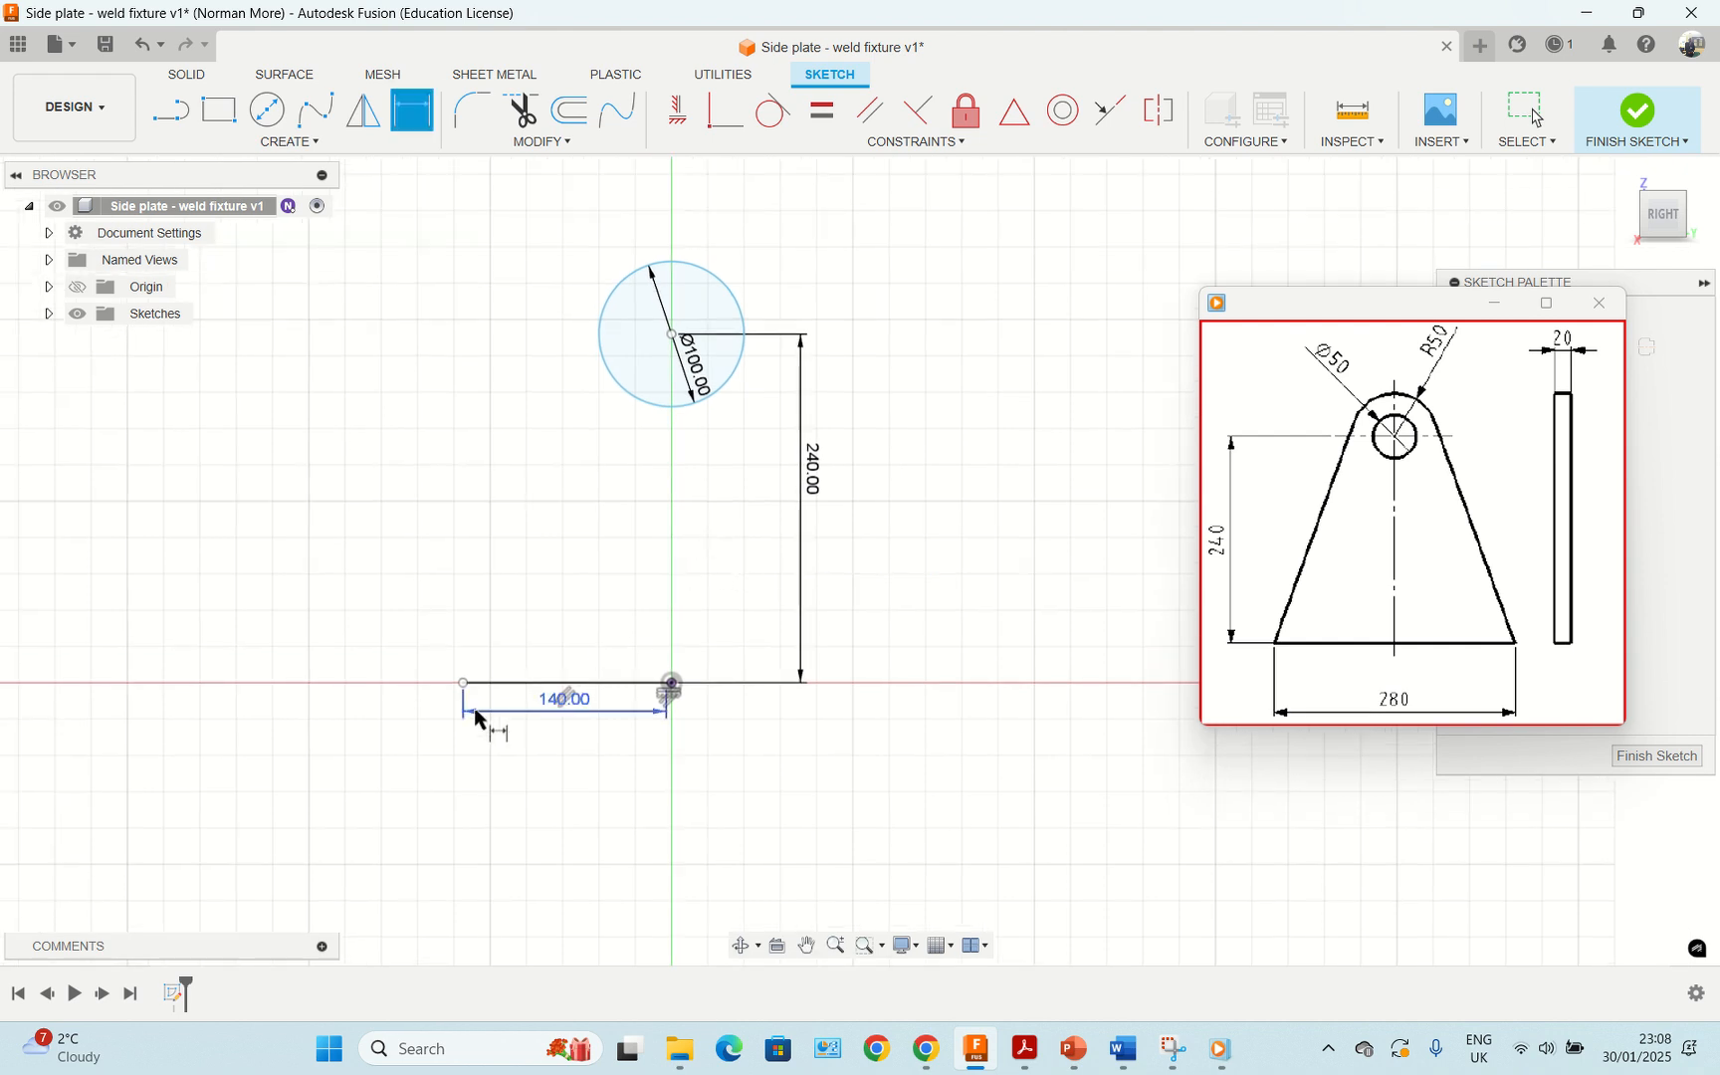
key("l")
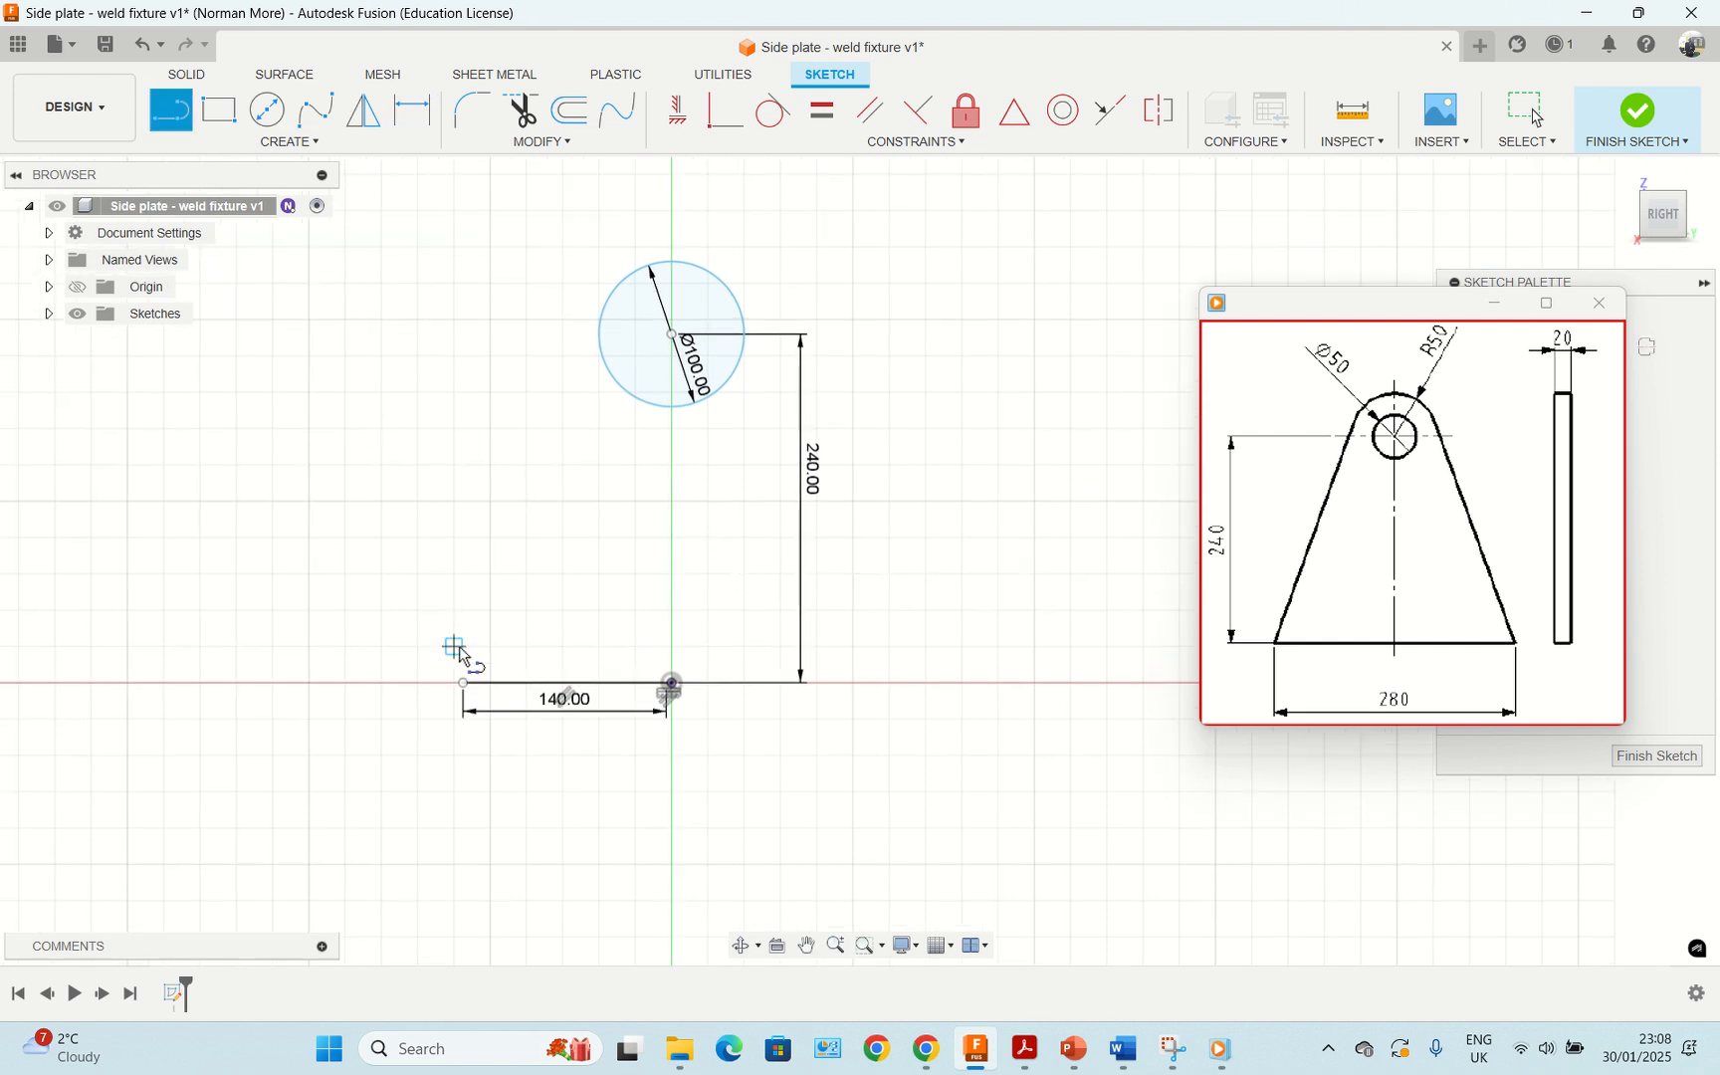
left_click(463, 684)
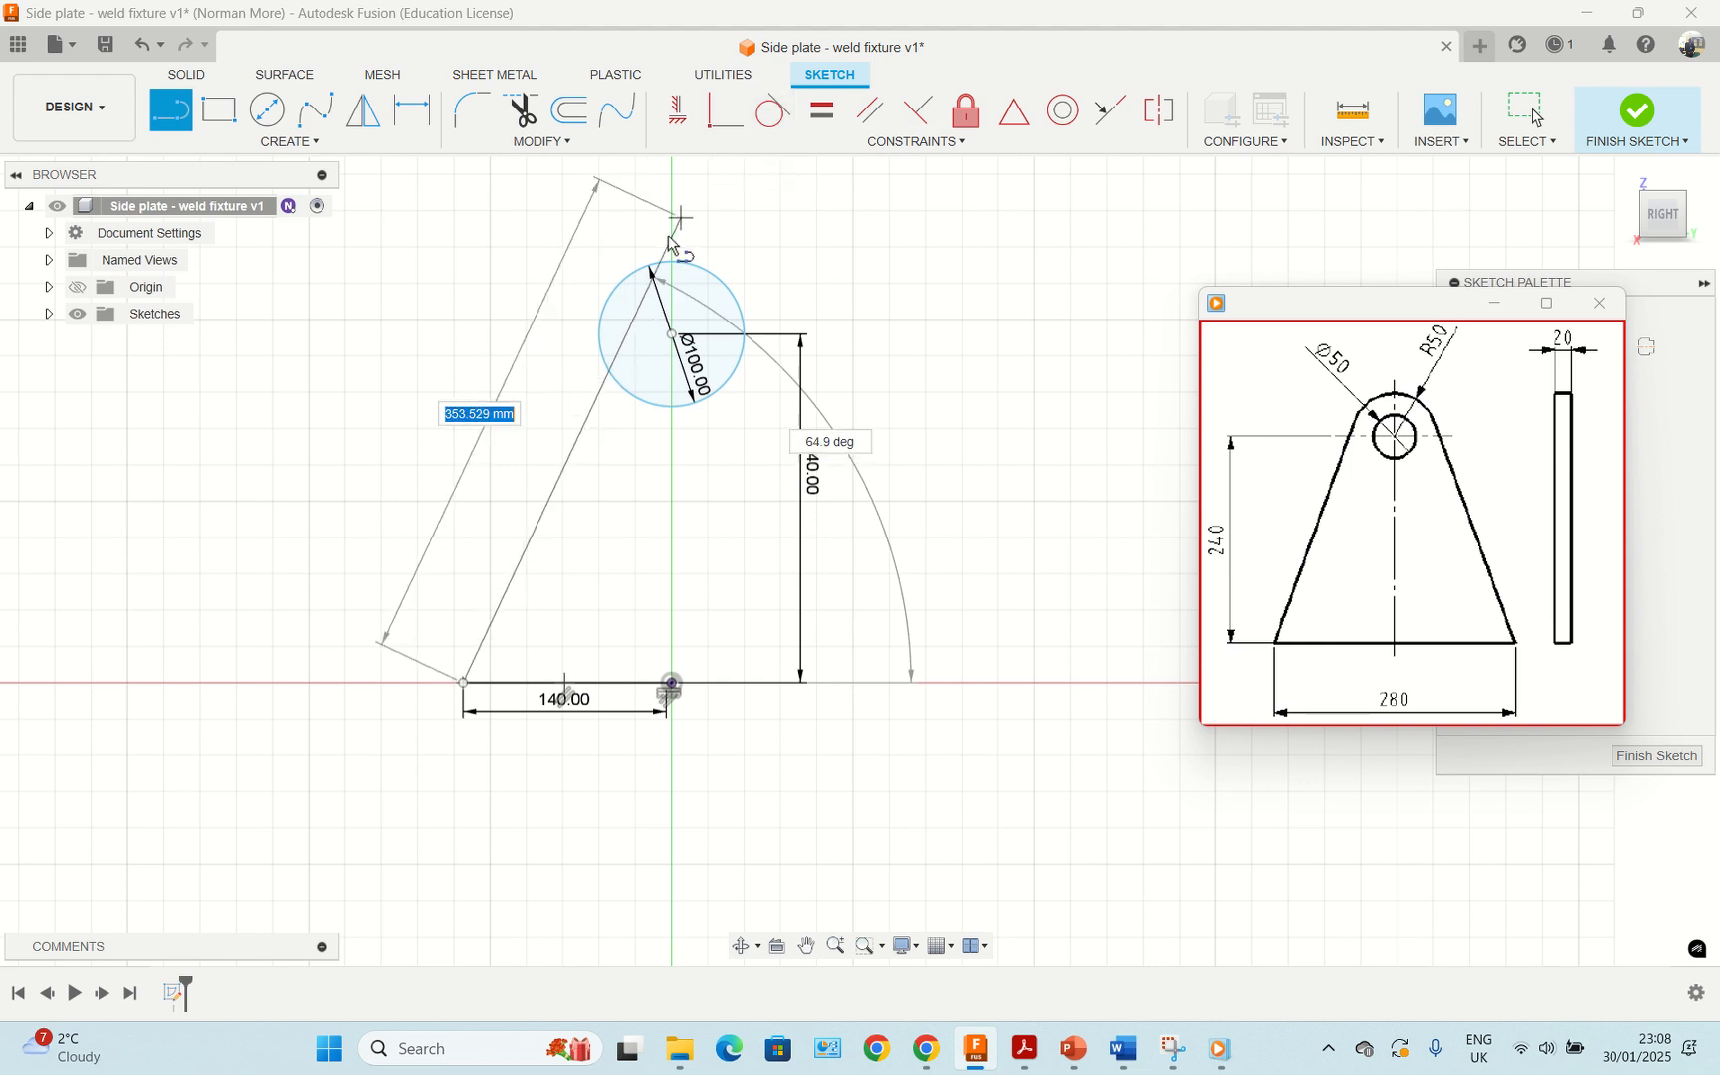
left_click(605, 315)
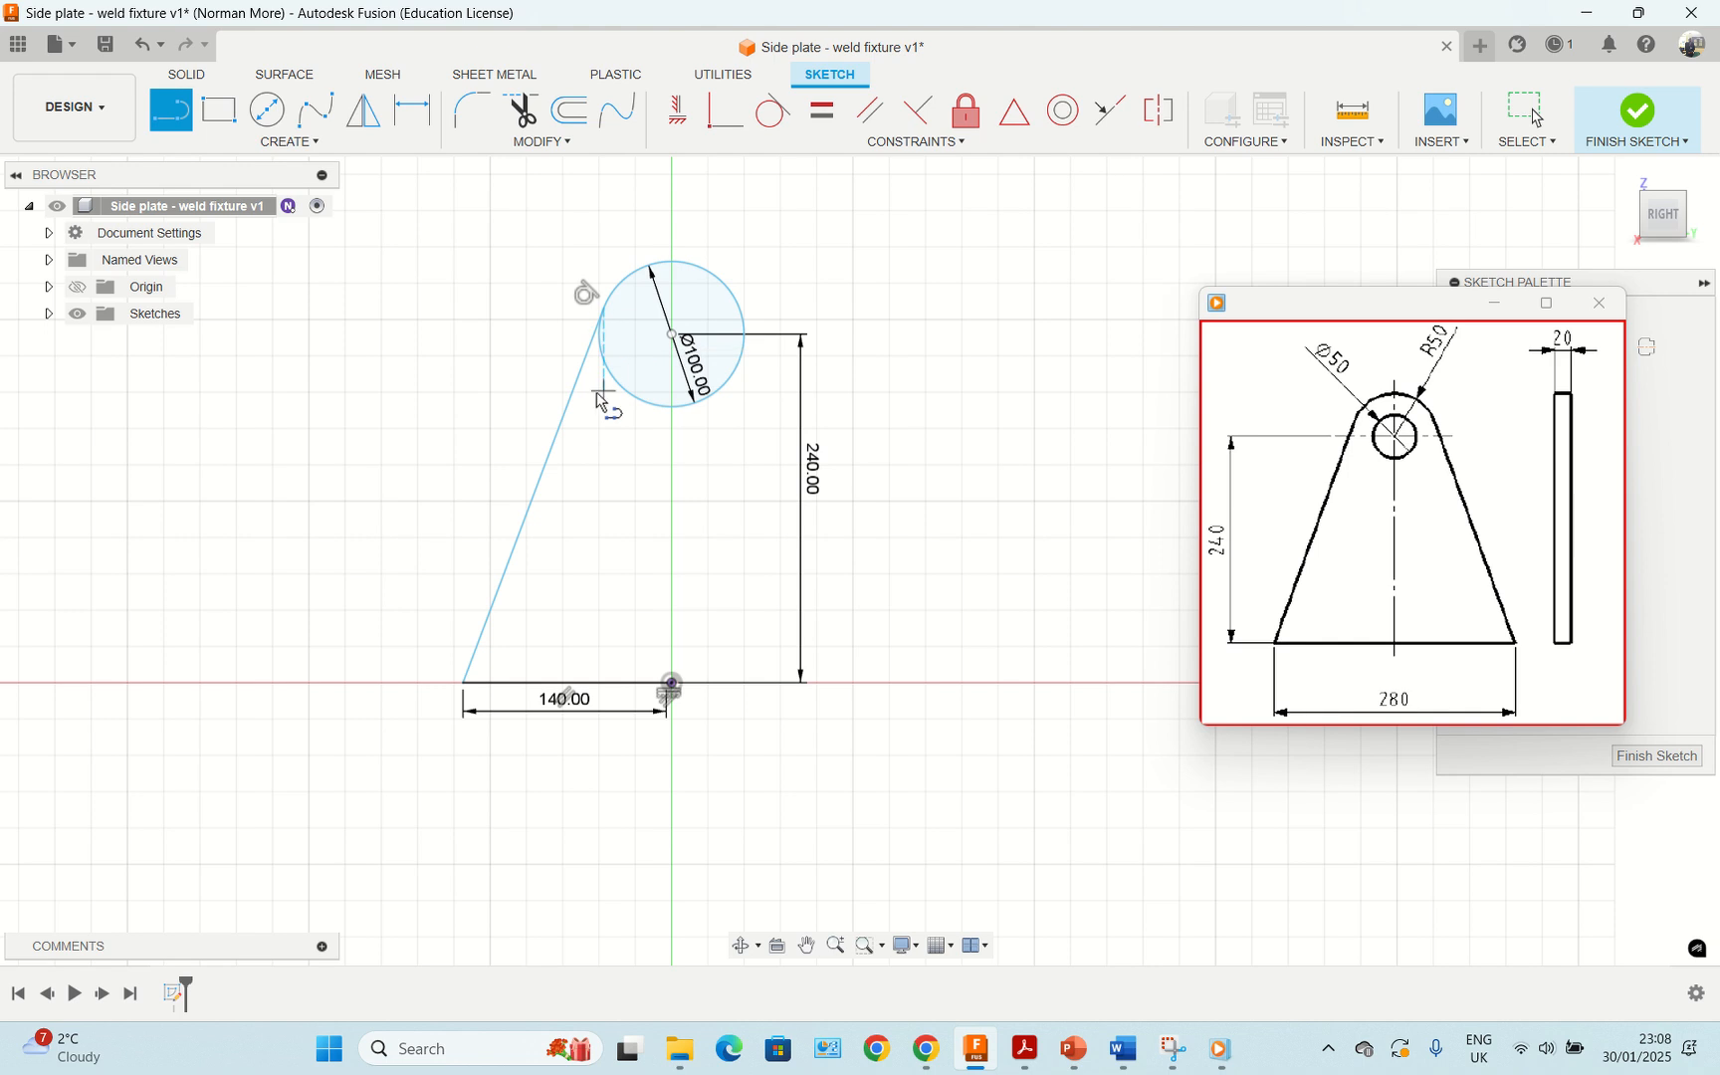
key("Escape")
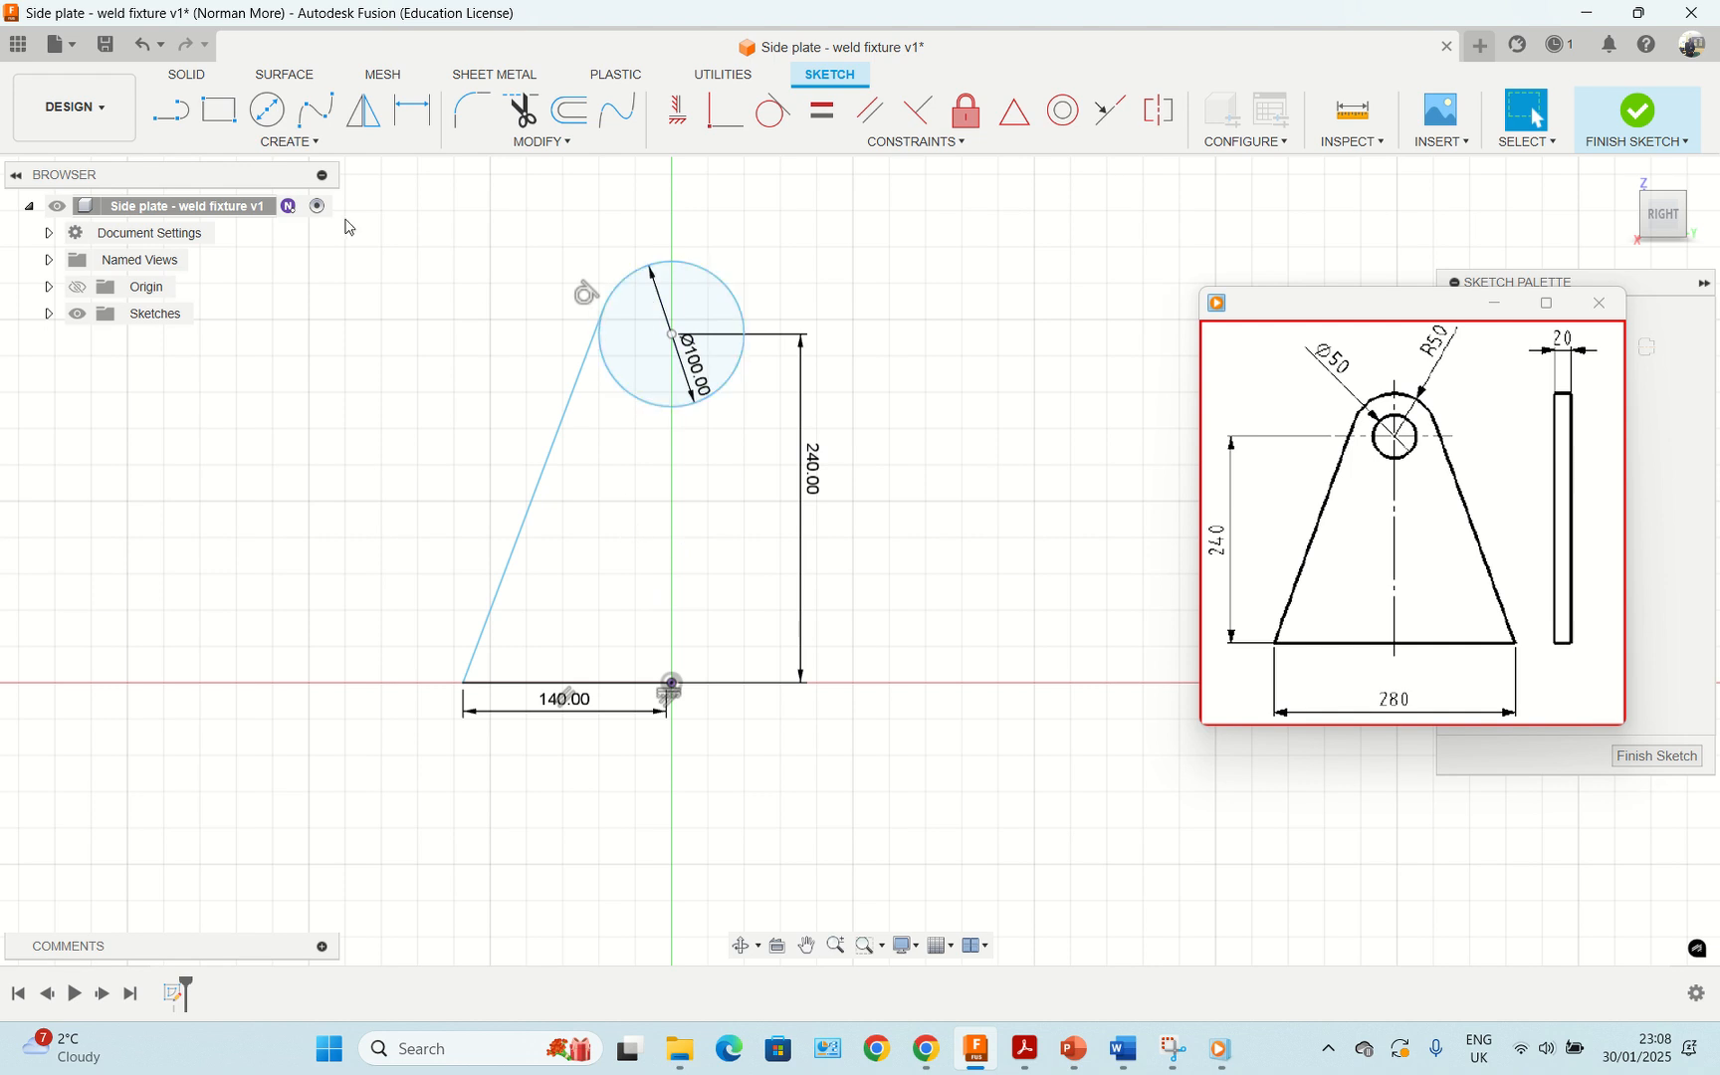
Step: Draw a vertical line about 200 mm long down from the circle's centre, and move the reference drawing clear of the sketch palette options
left_click(170, 110)
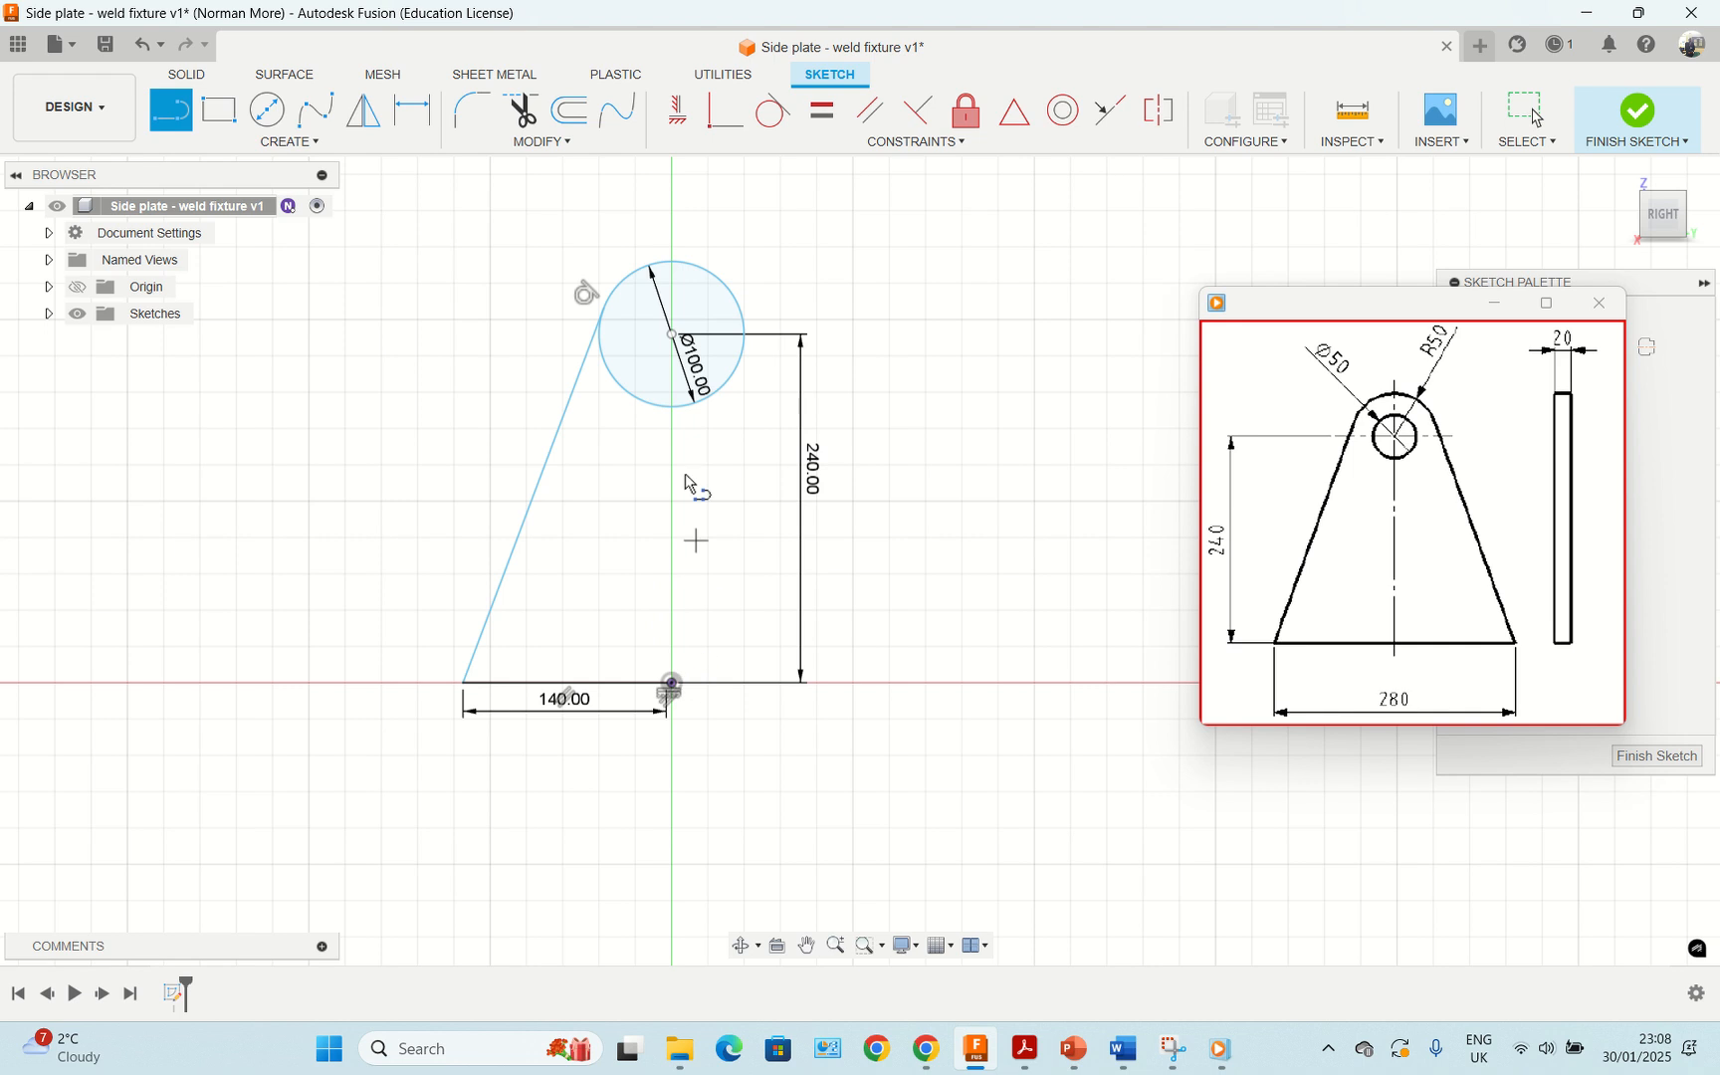
left_click(672, 335)
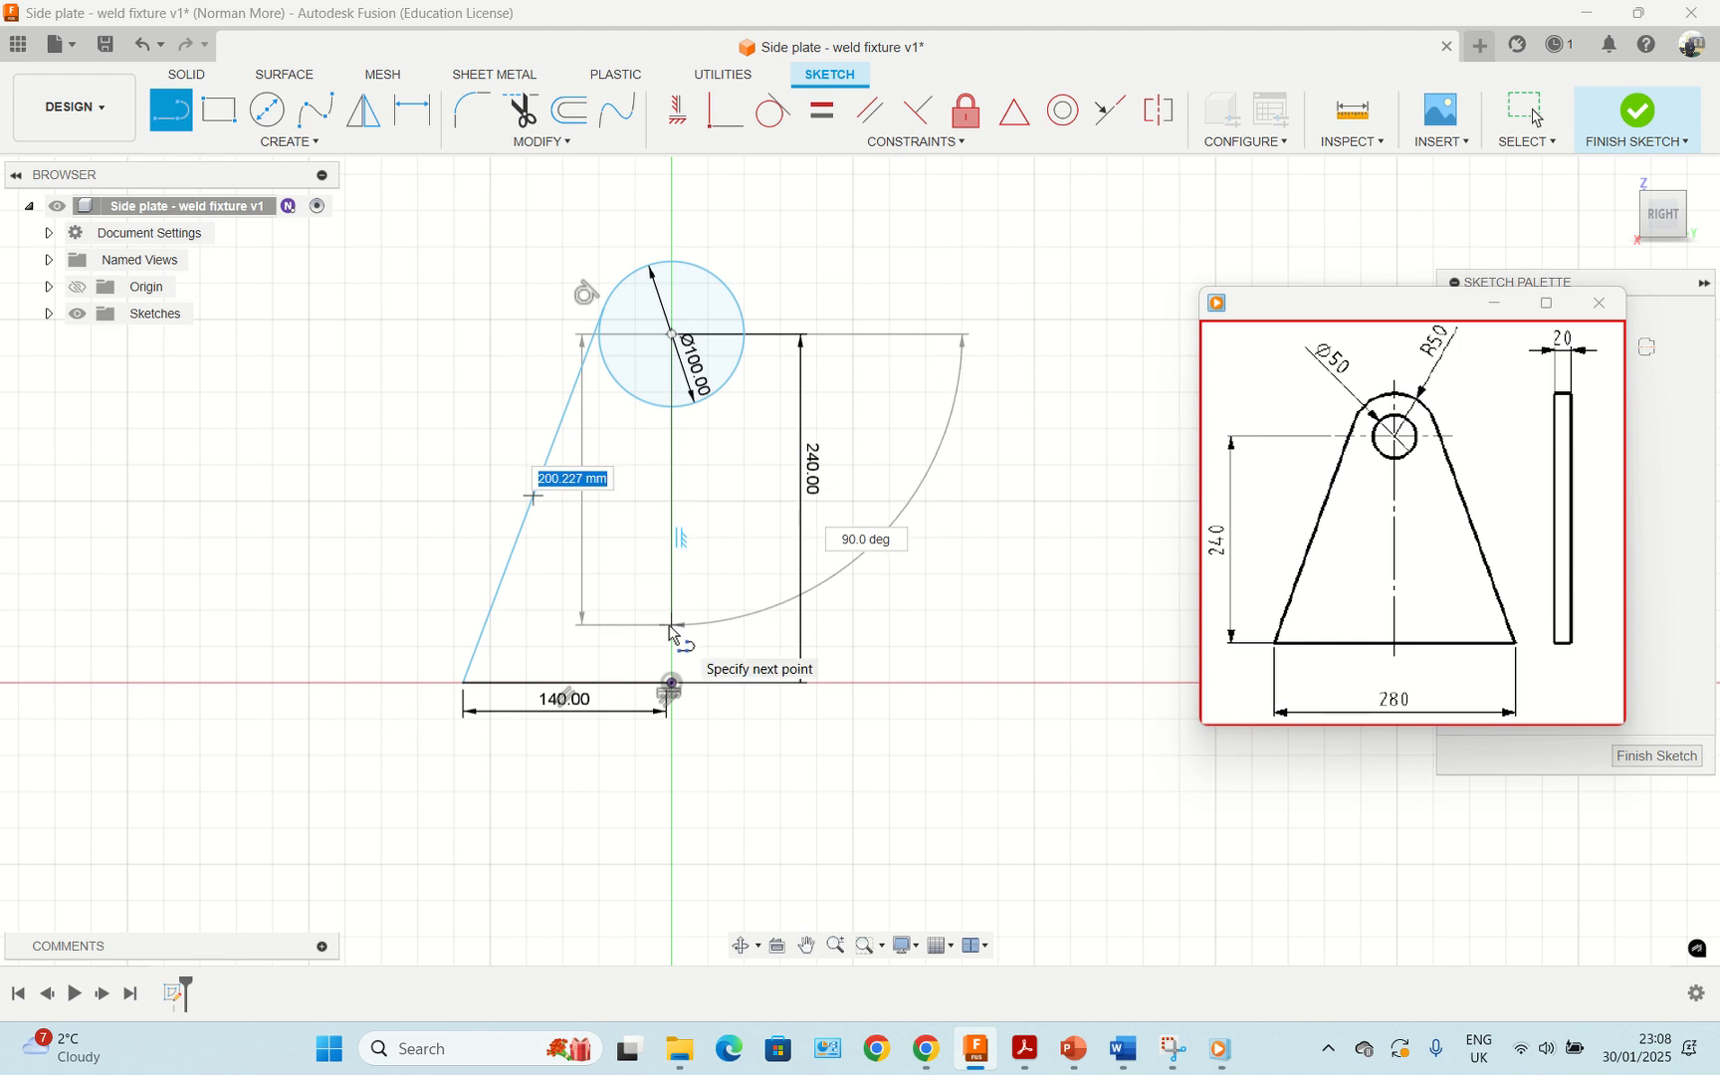
left_click(672, 627)
key("Escape")
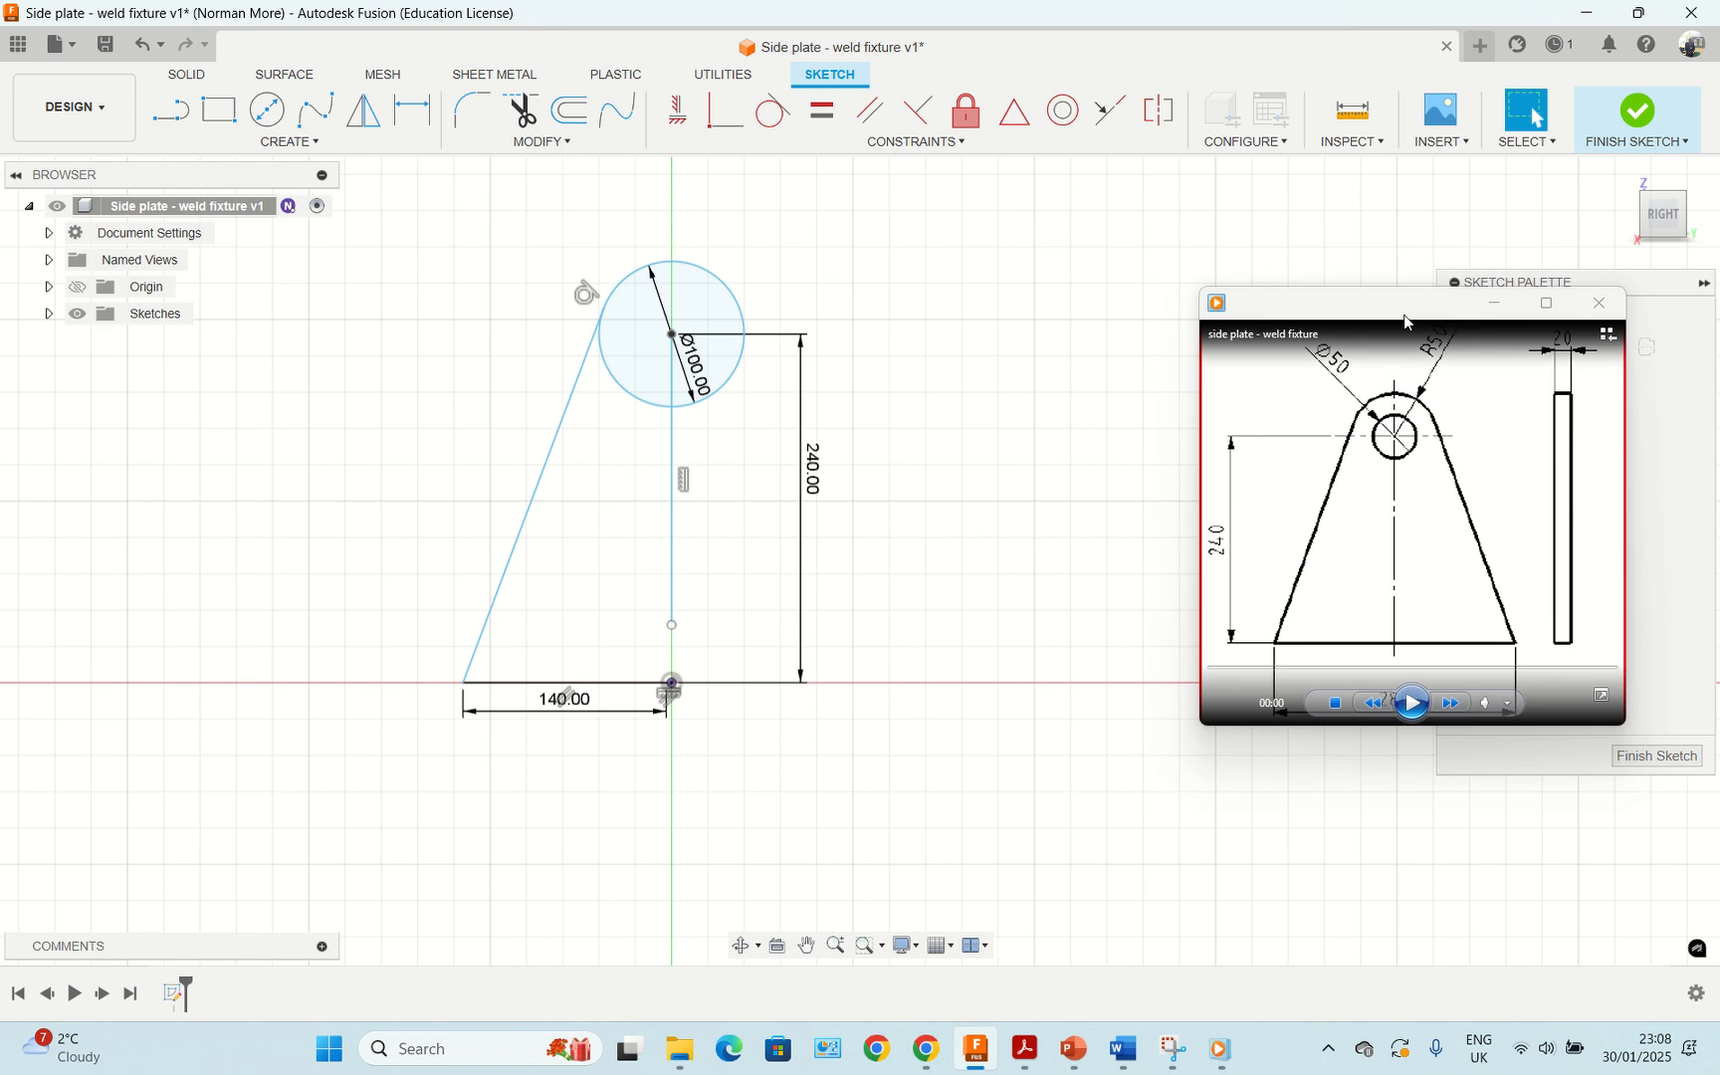
left_click_drag(1394, 309, 1363, 506)
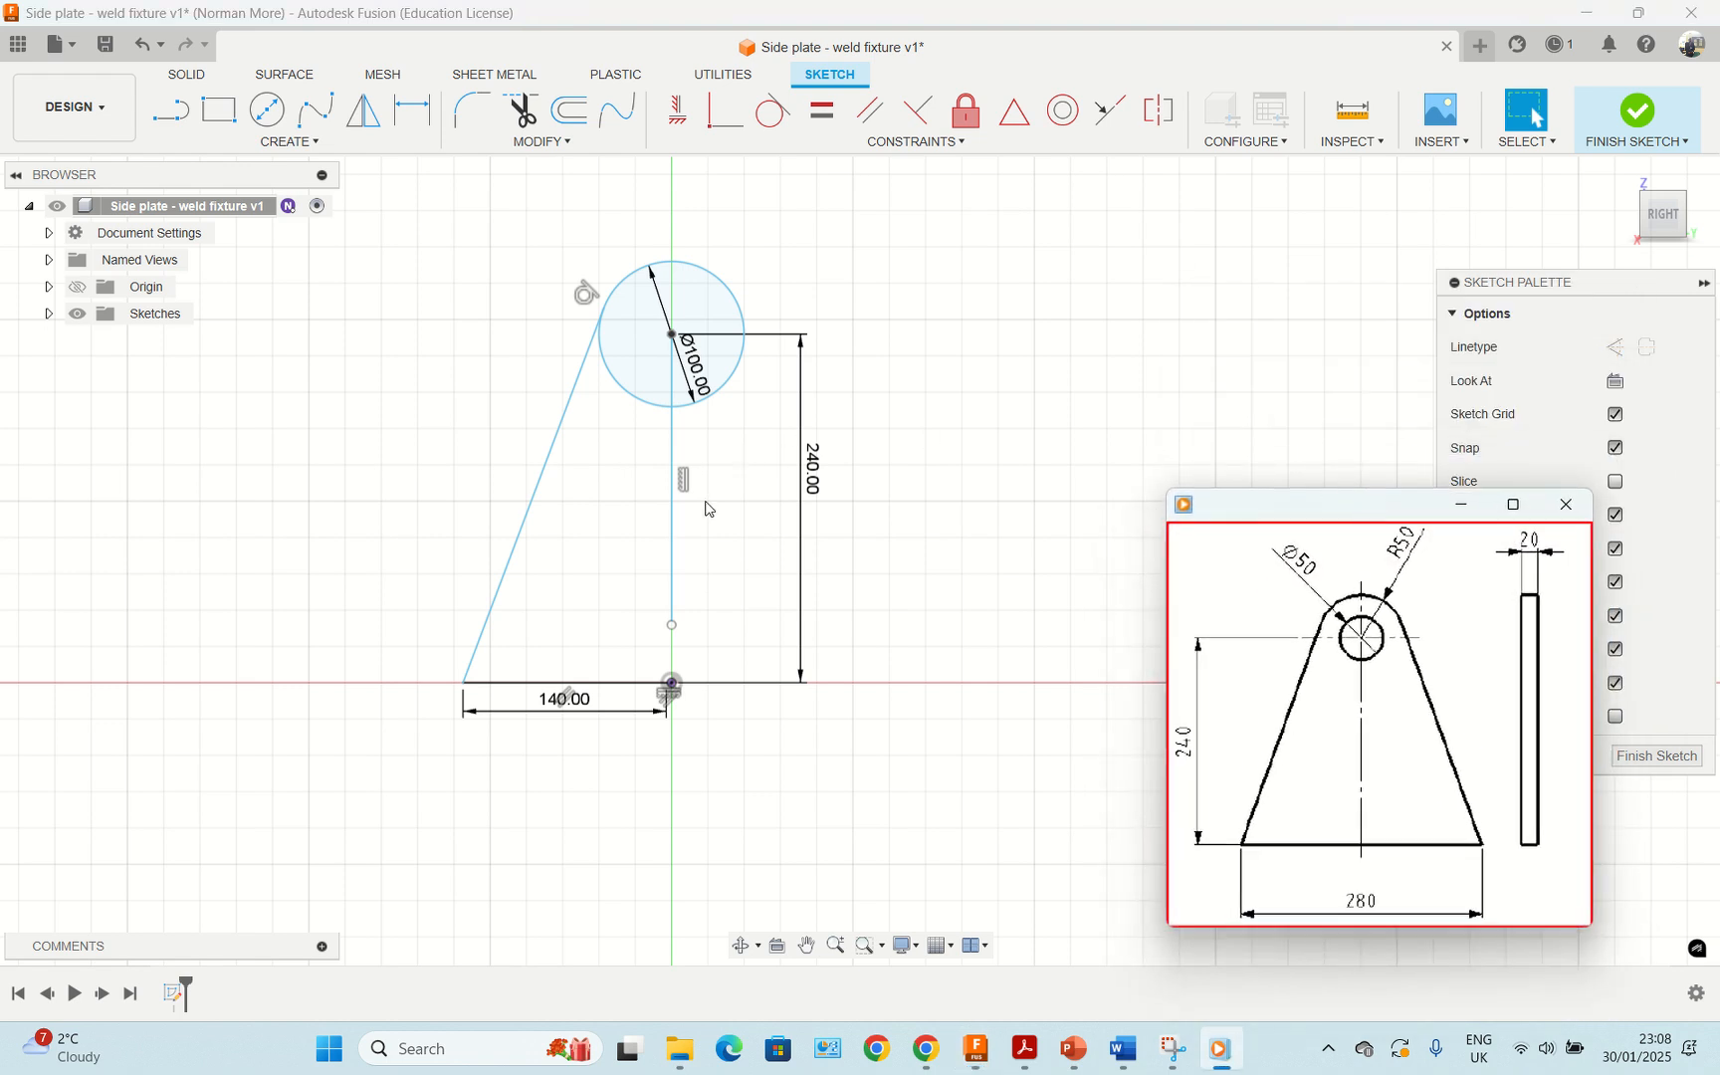
Step: Convert the vertical line below the circle's centre into a construction line
left_click(1614, 346)
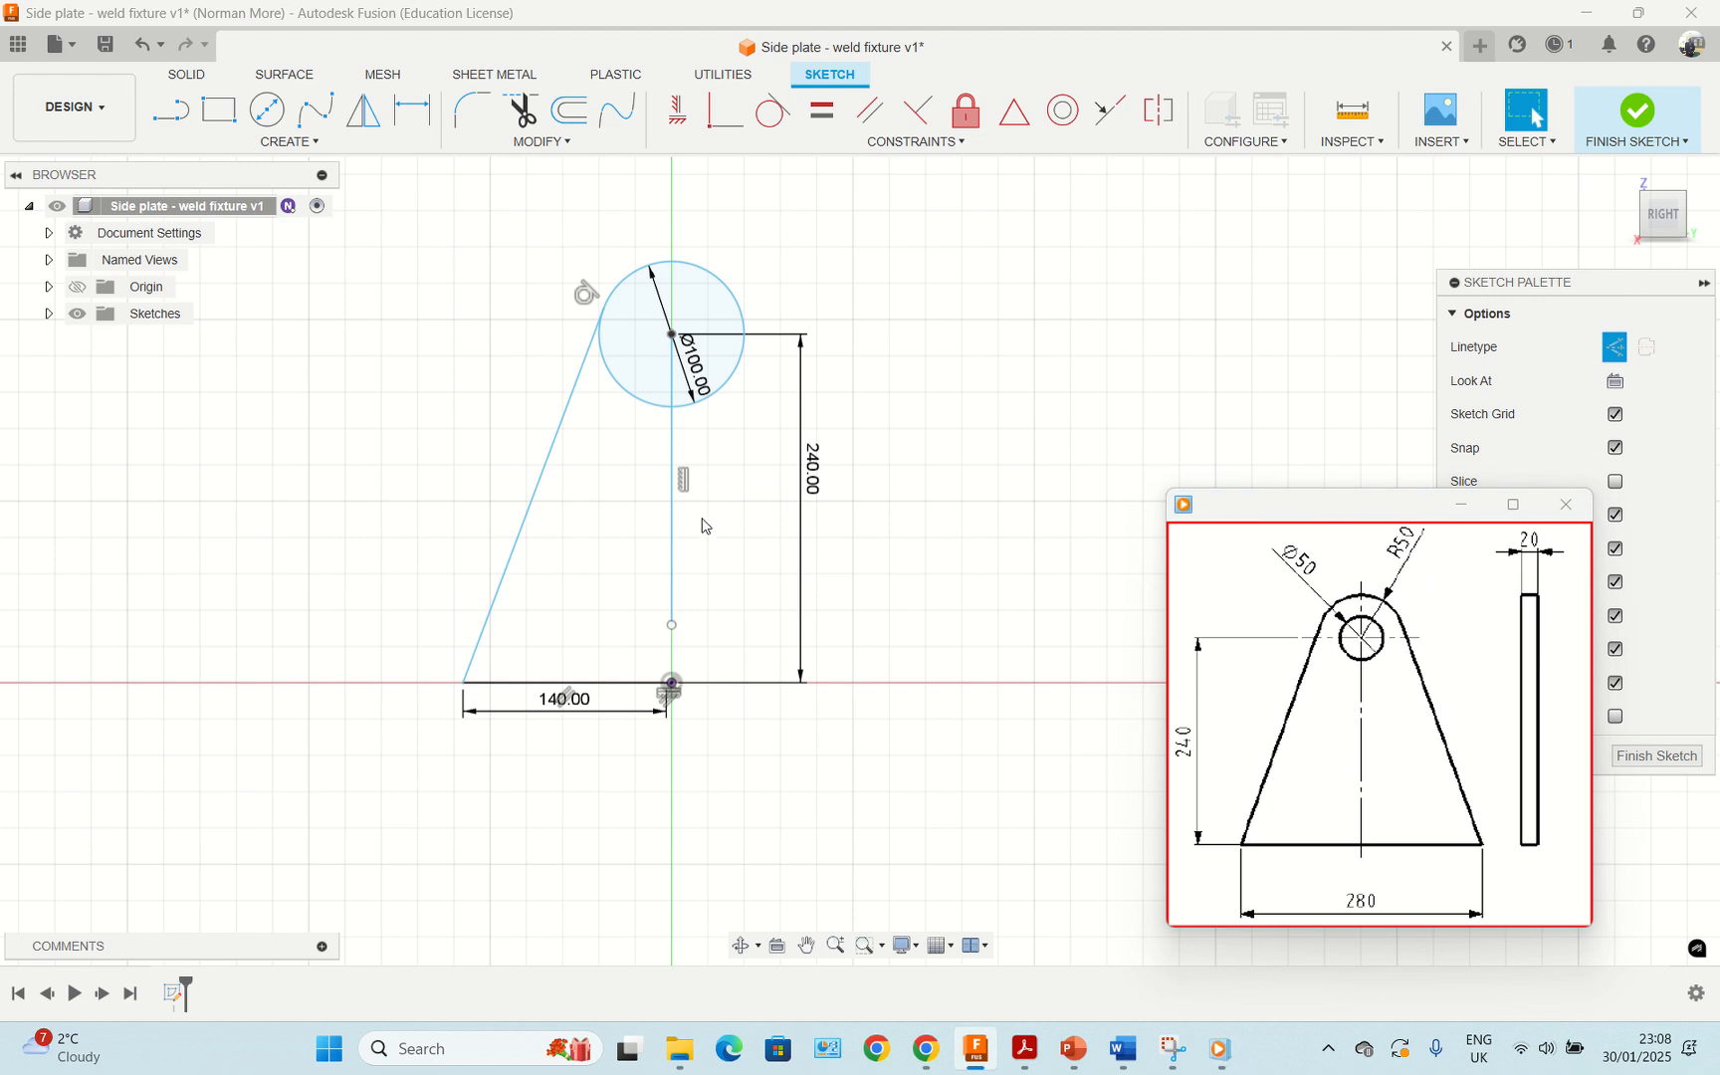
left_click(673, 538)
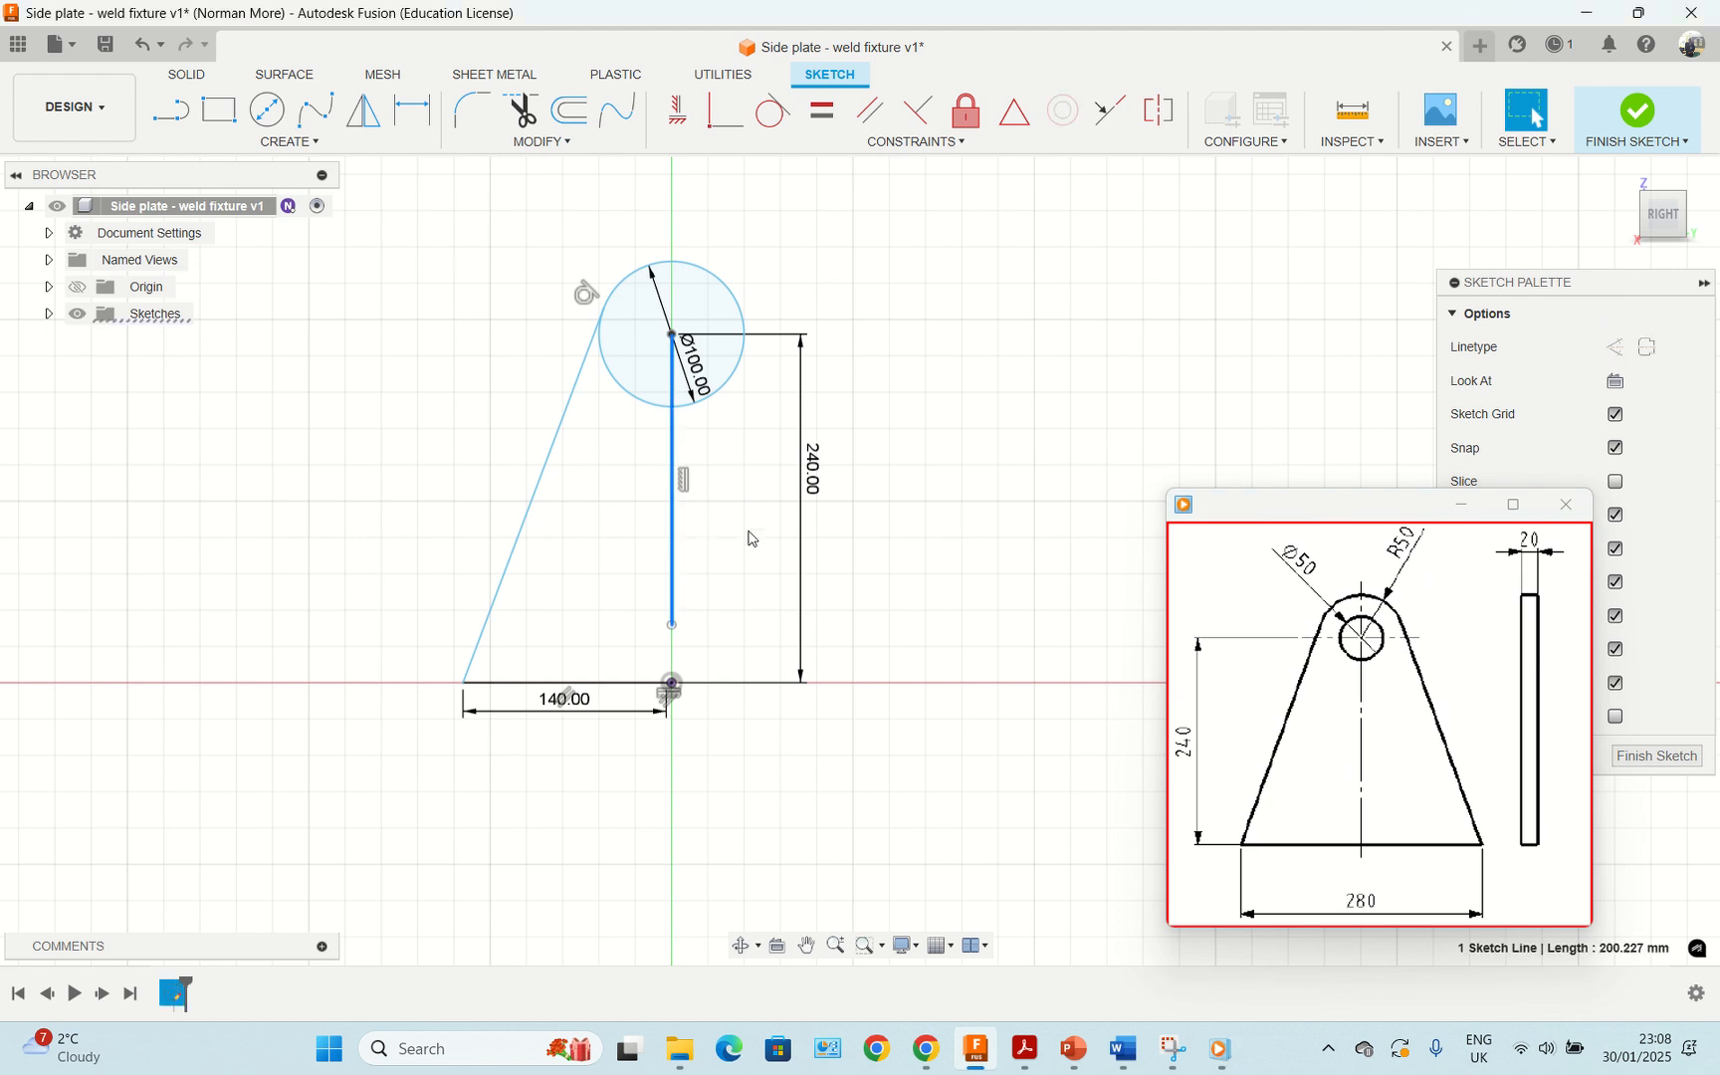
left_click(1619, 348)
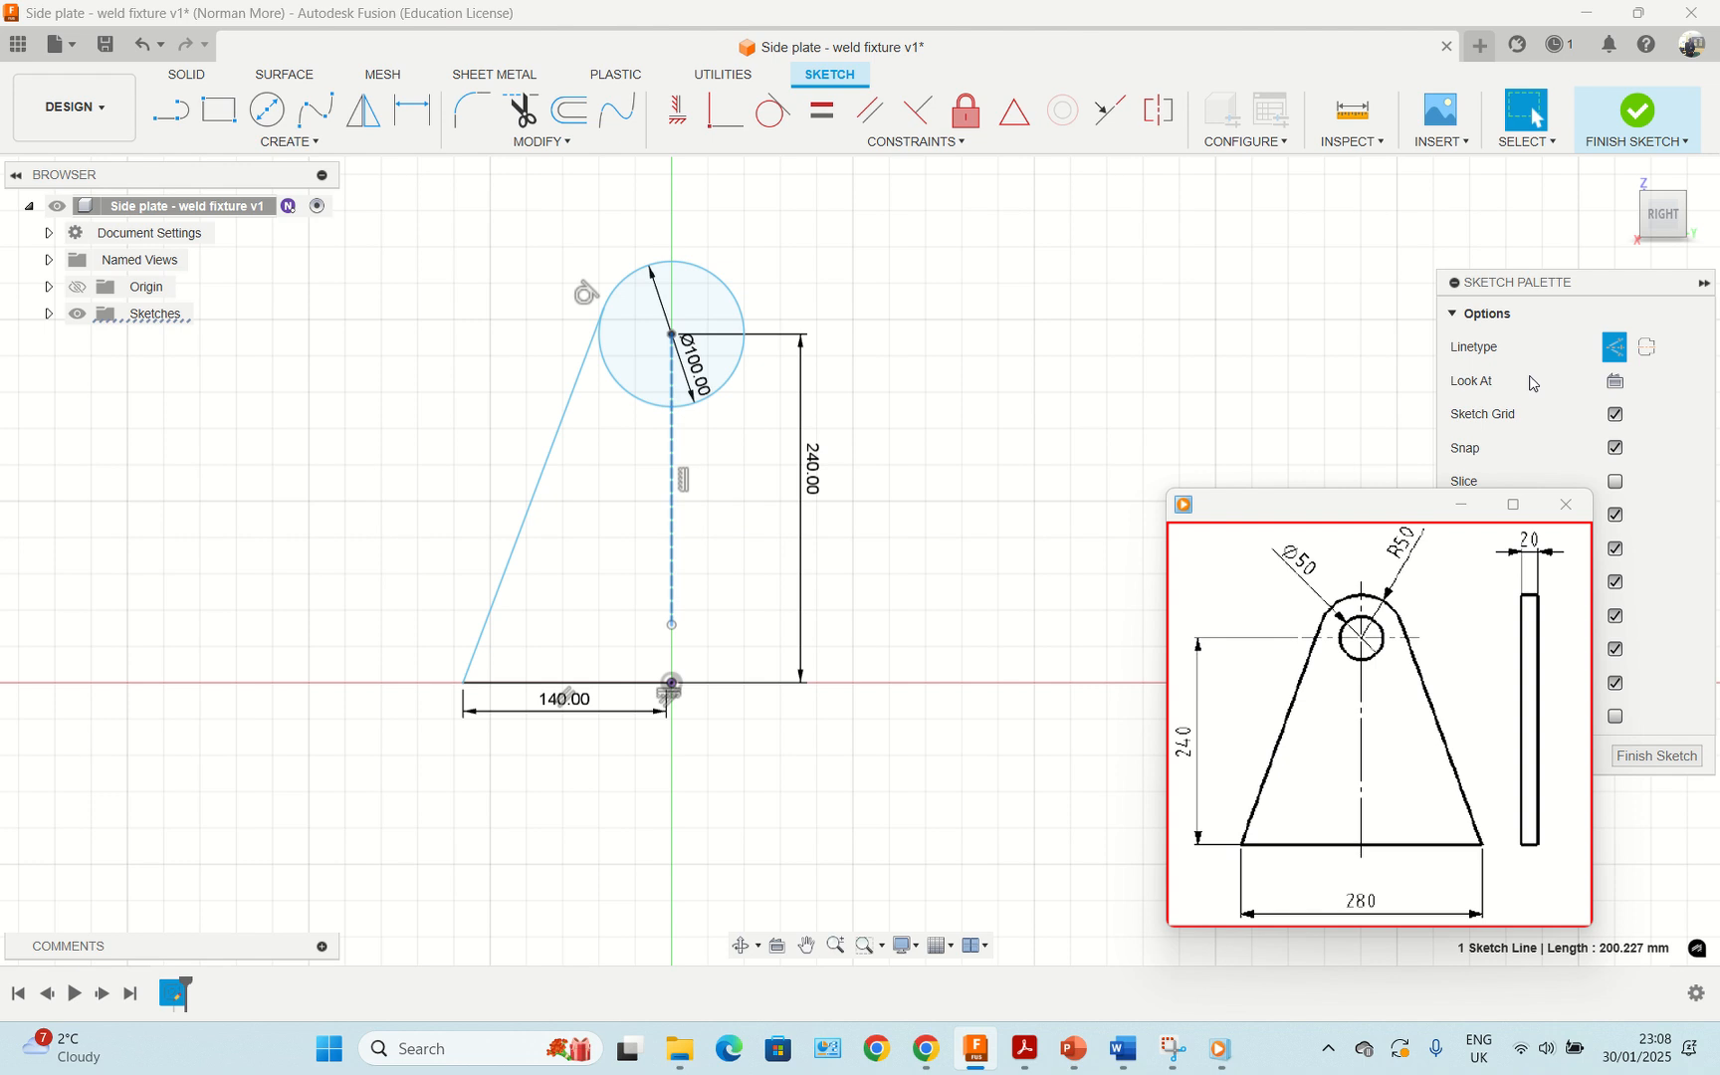
key("Escape")
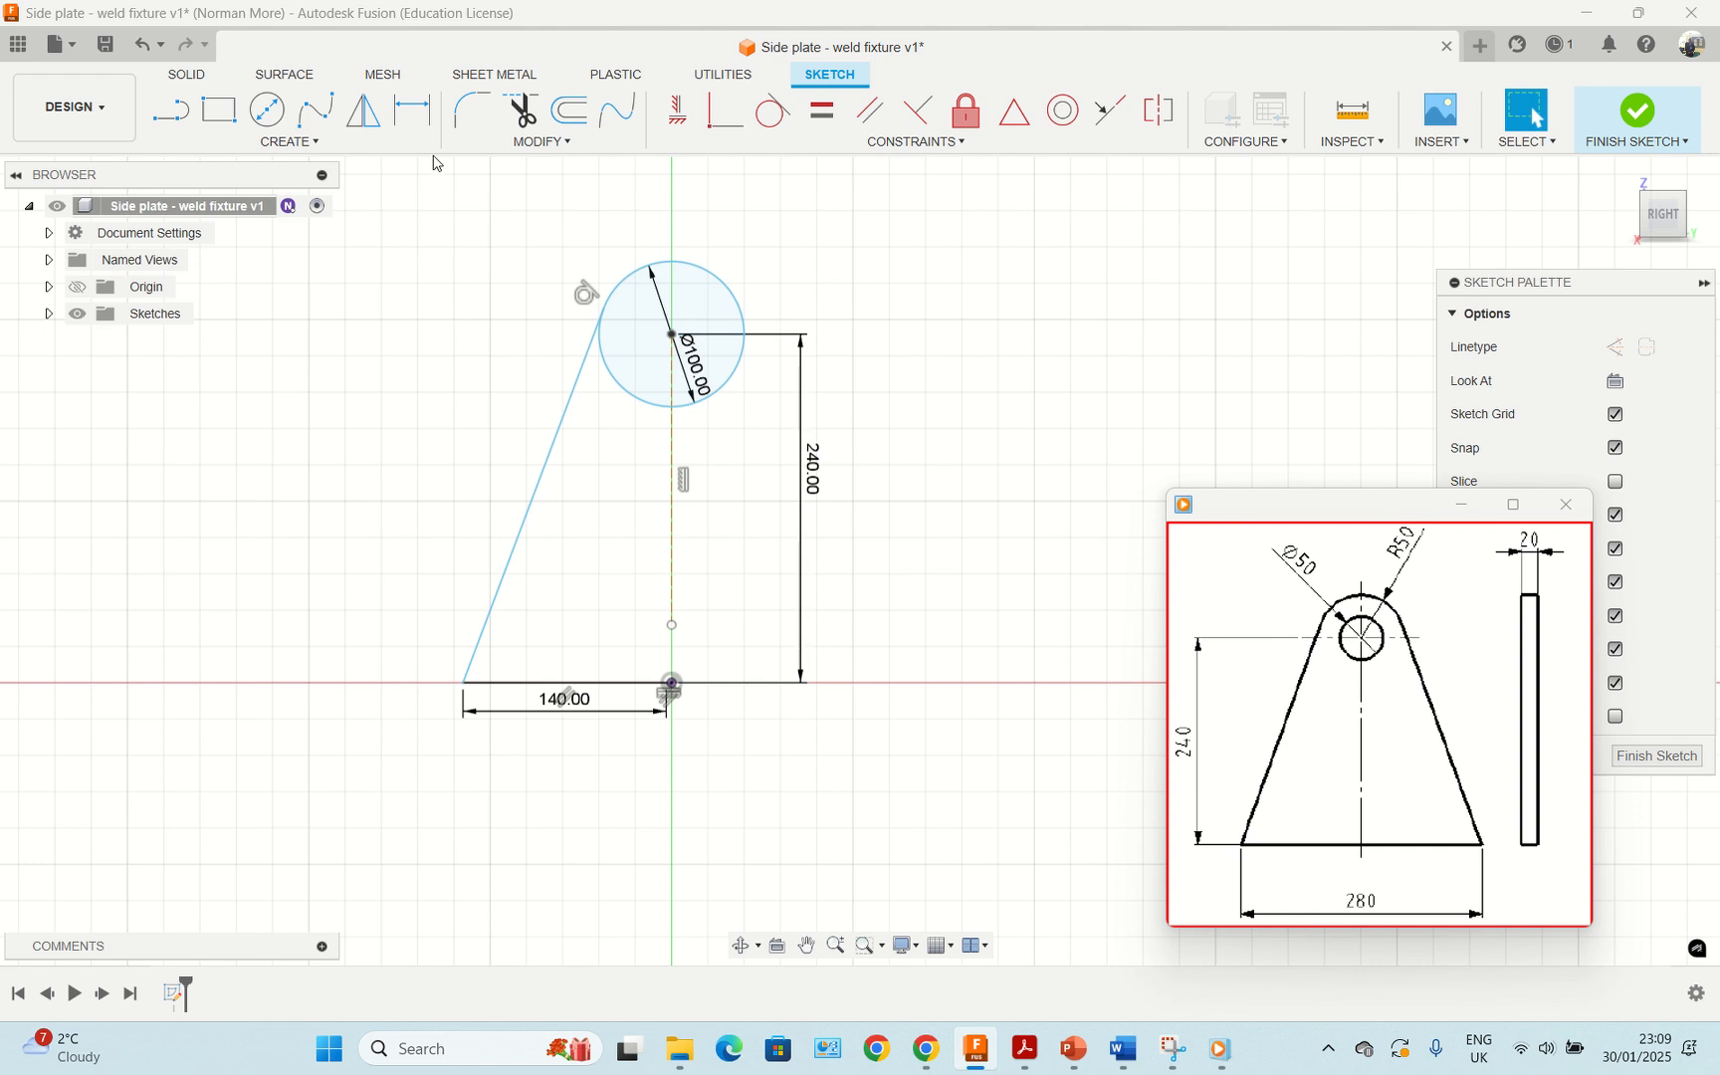
Step: Mirror the slanted line and the 140 mm base line about the vertical construction line
left_click(364, 111)
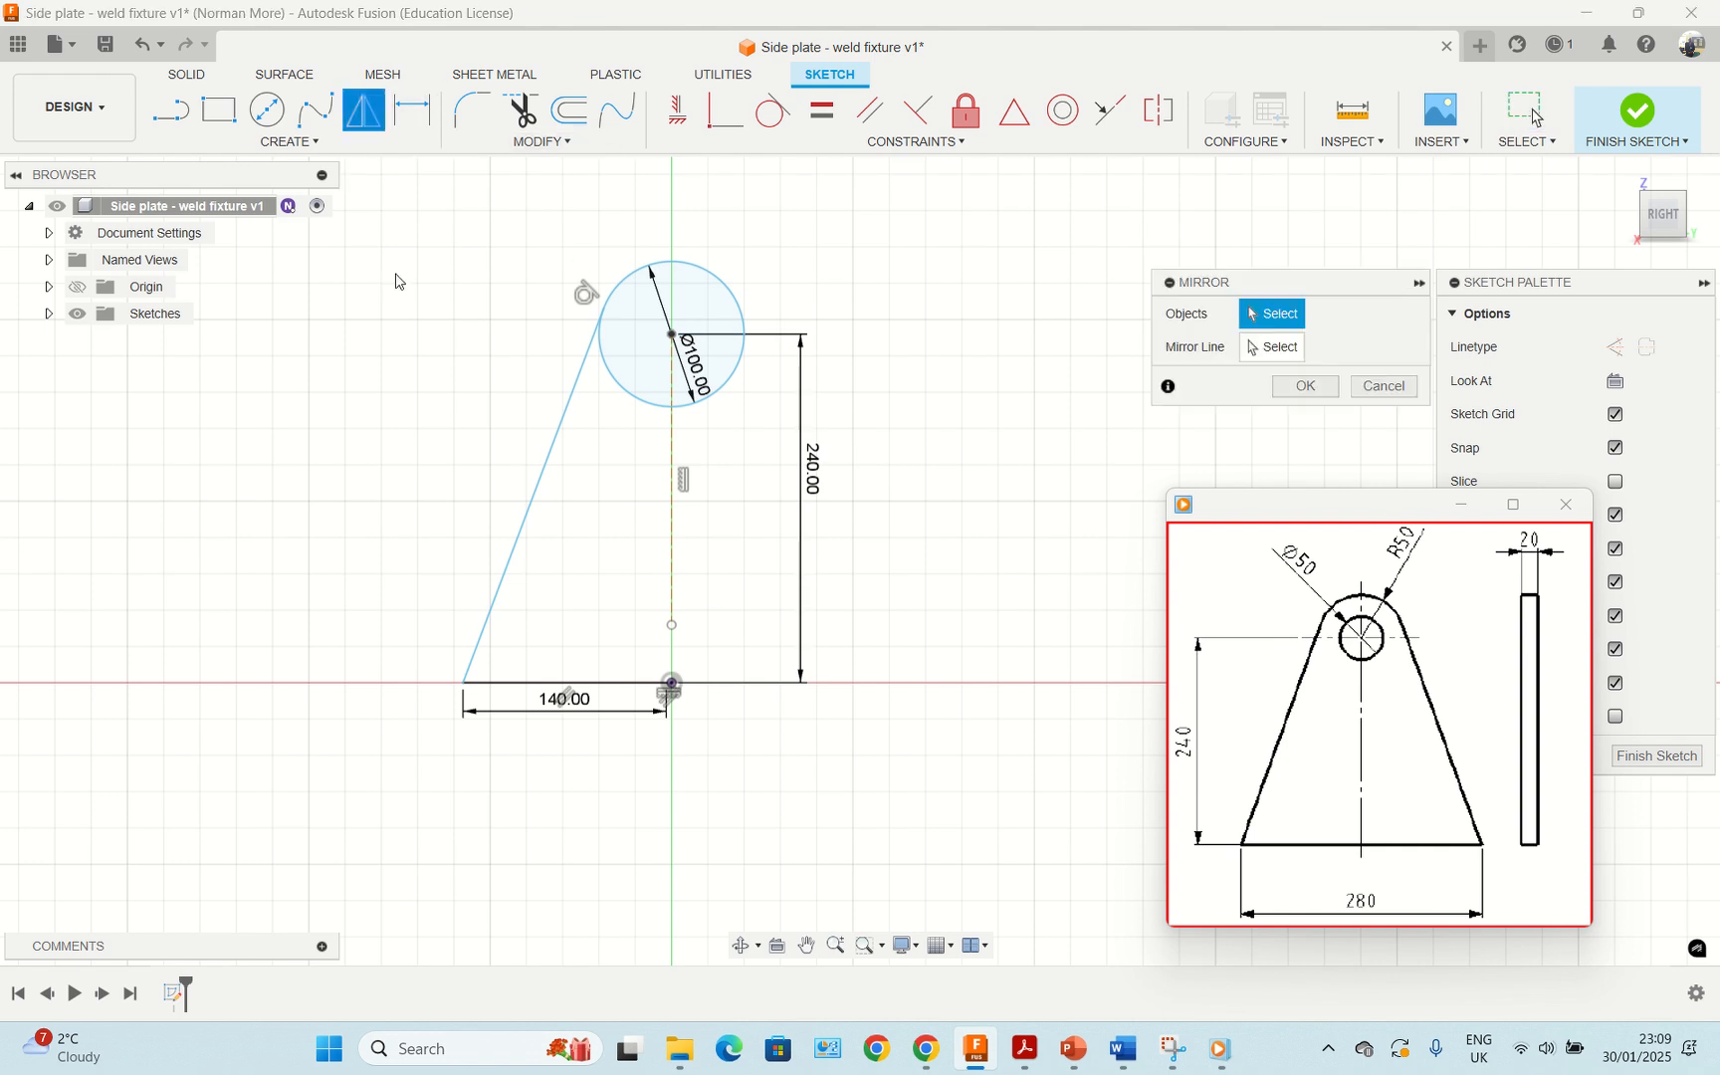
left_click(535, 495)
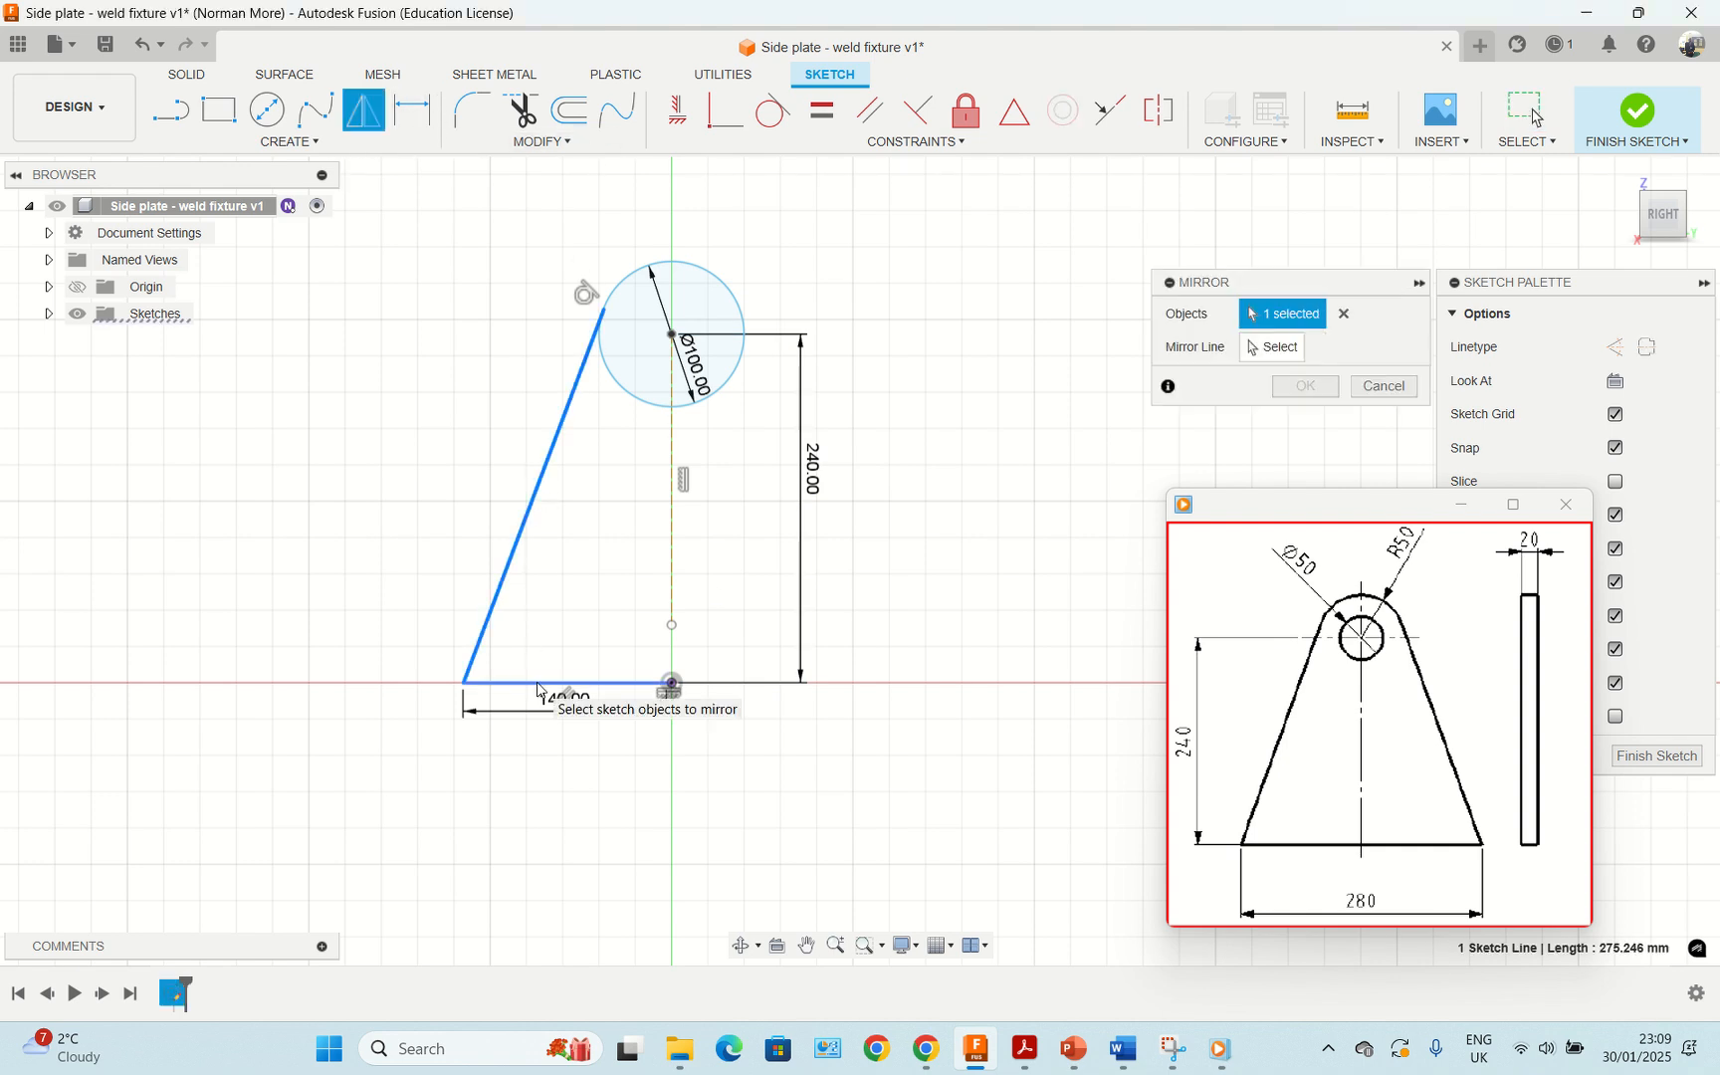
left_click(537, 687)
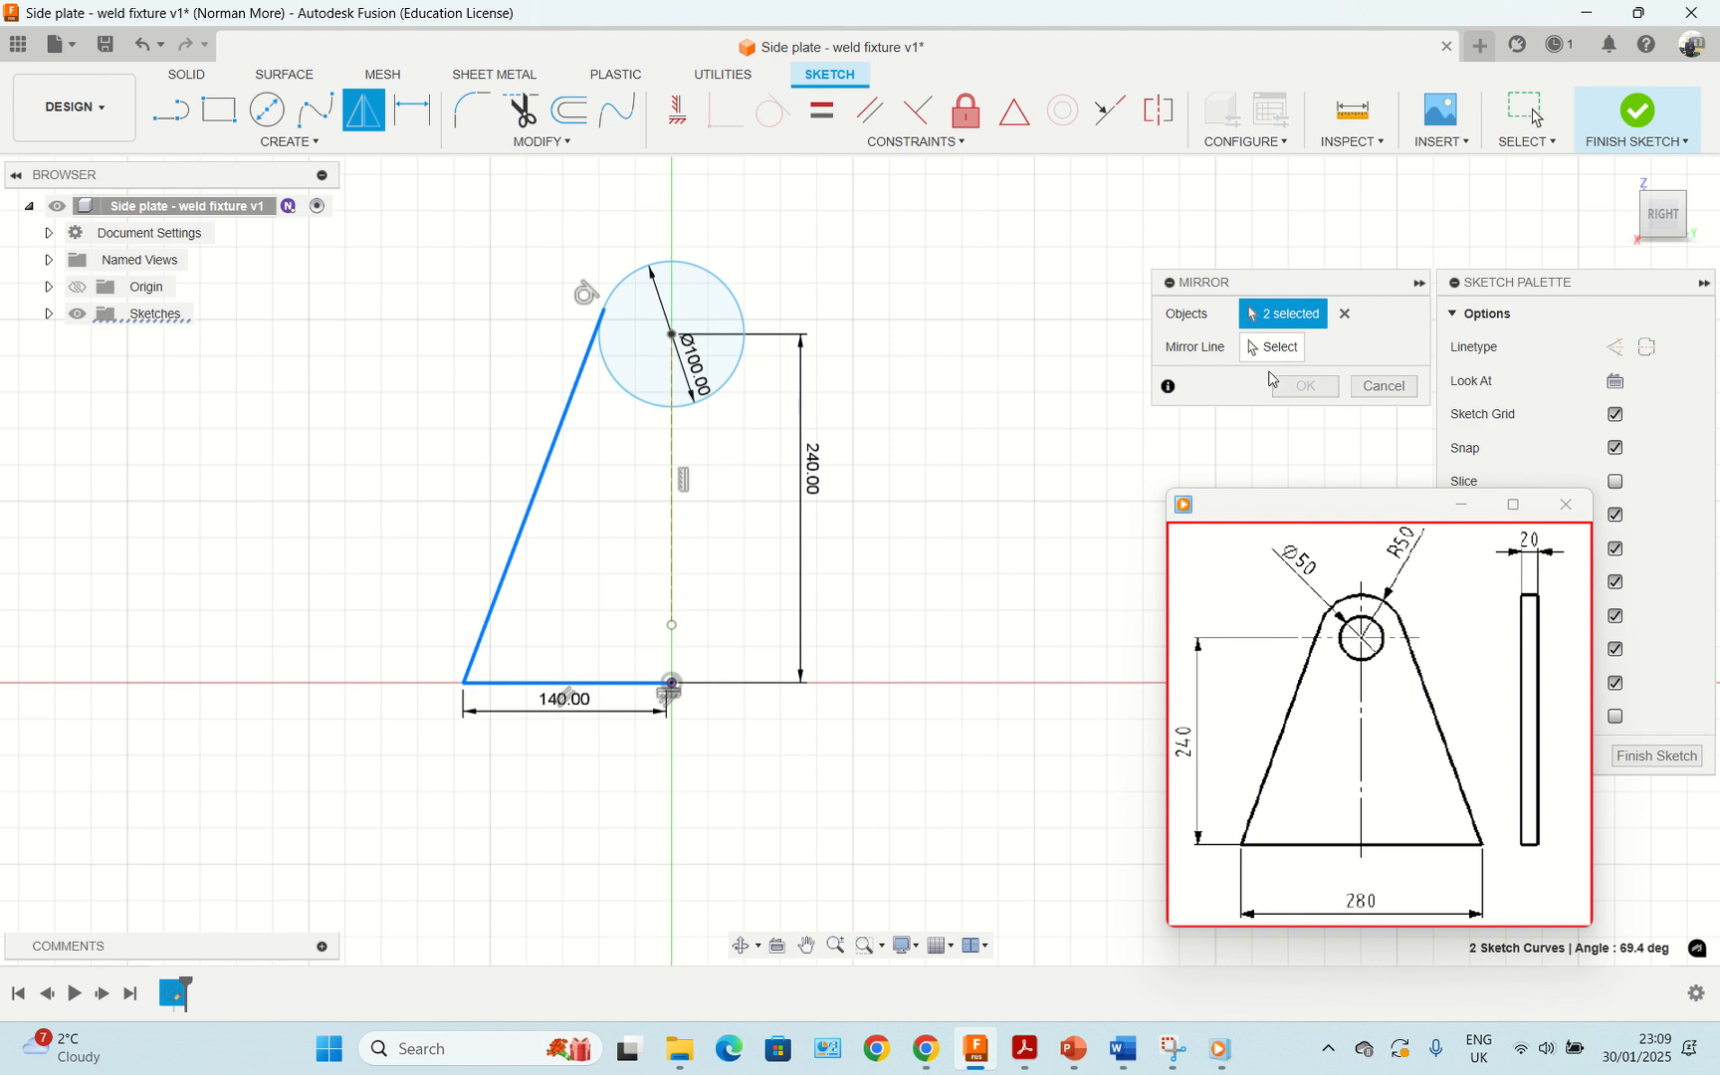
left_click(1276, 347)
left_click(676, 609)
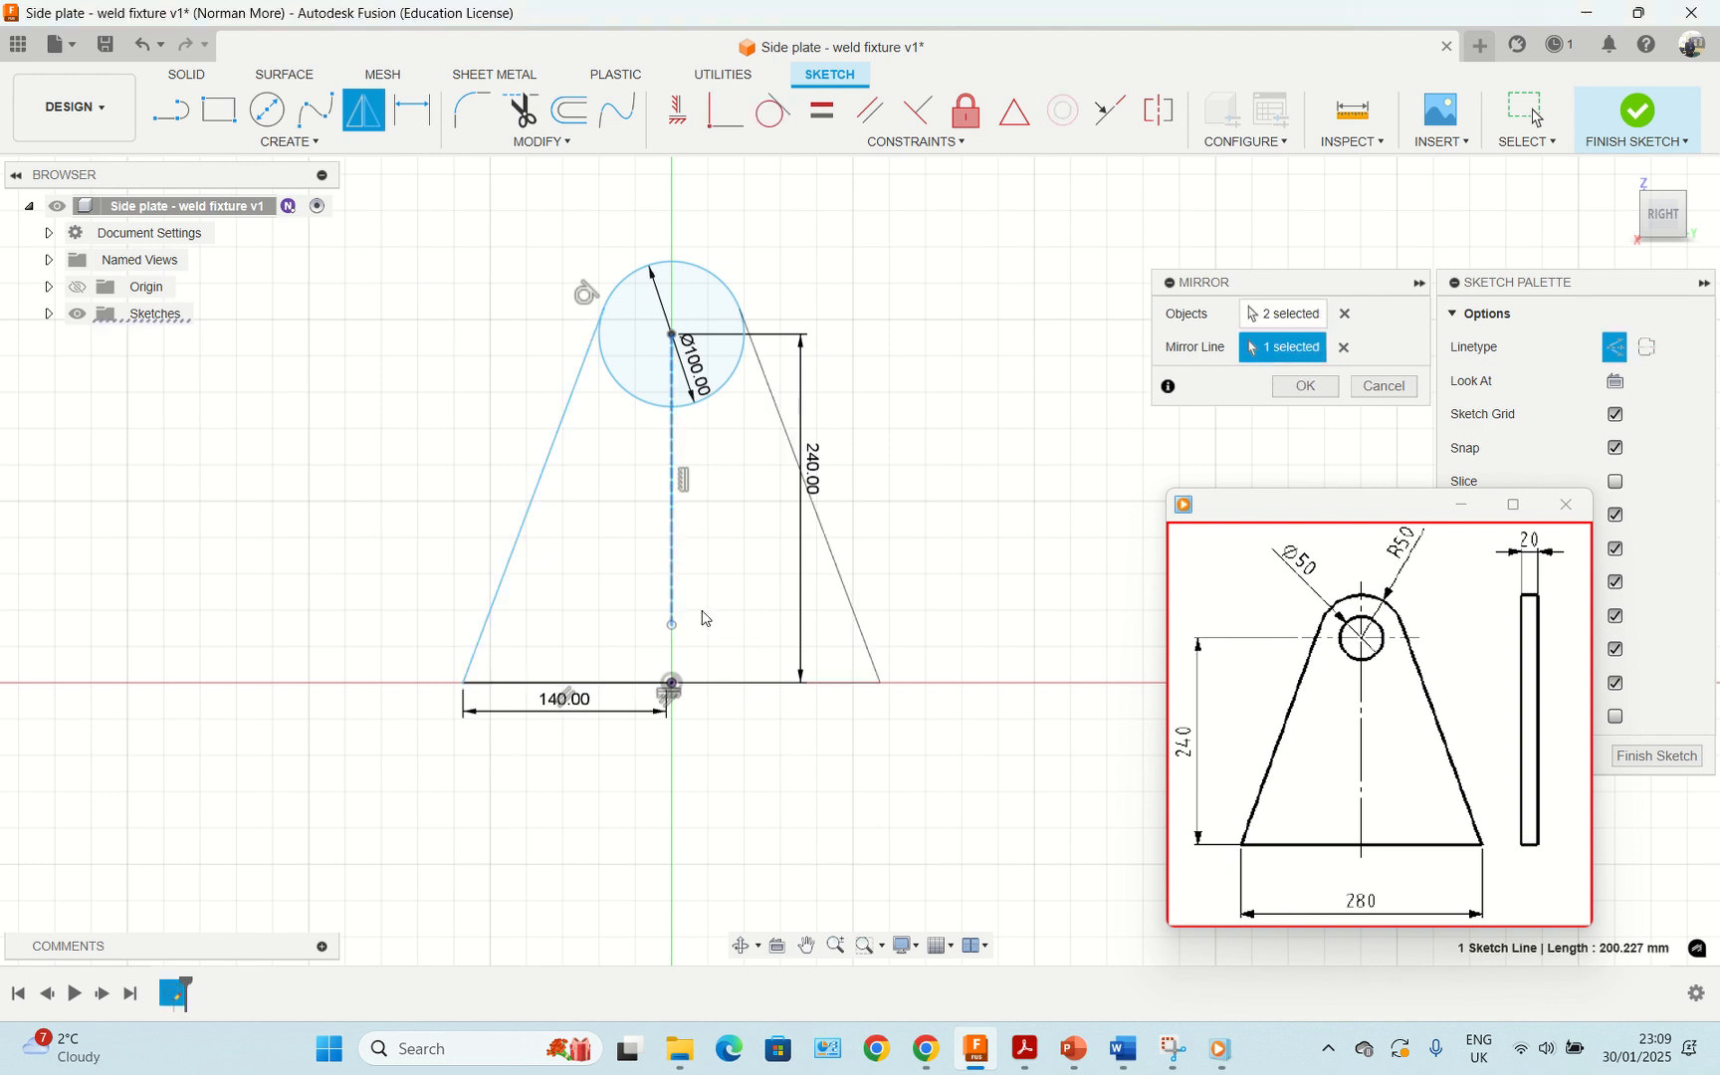
mouse_move(1211, 600)
left_click(1306, 387)
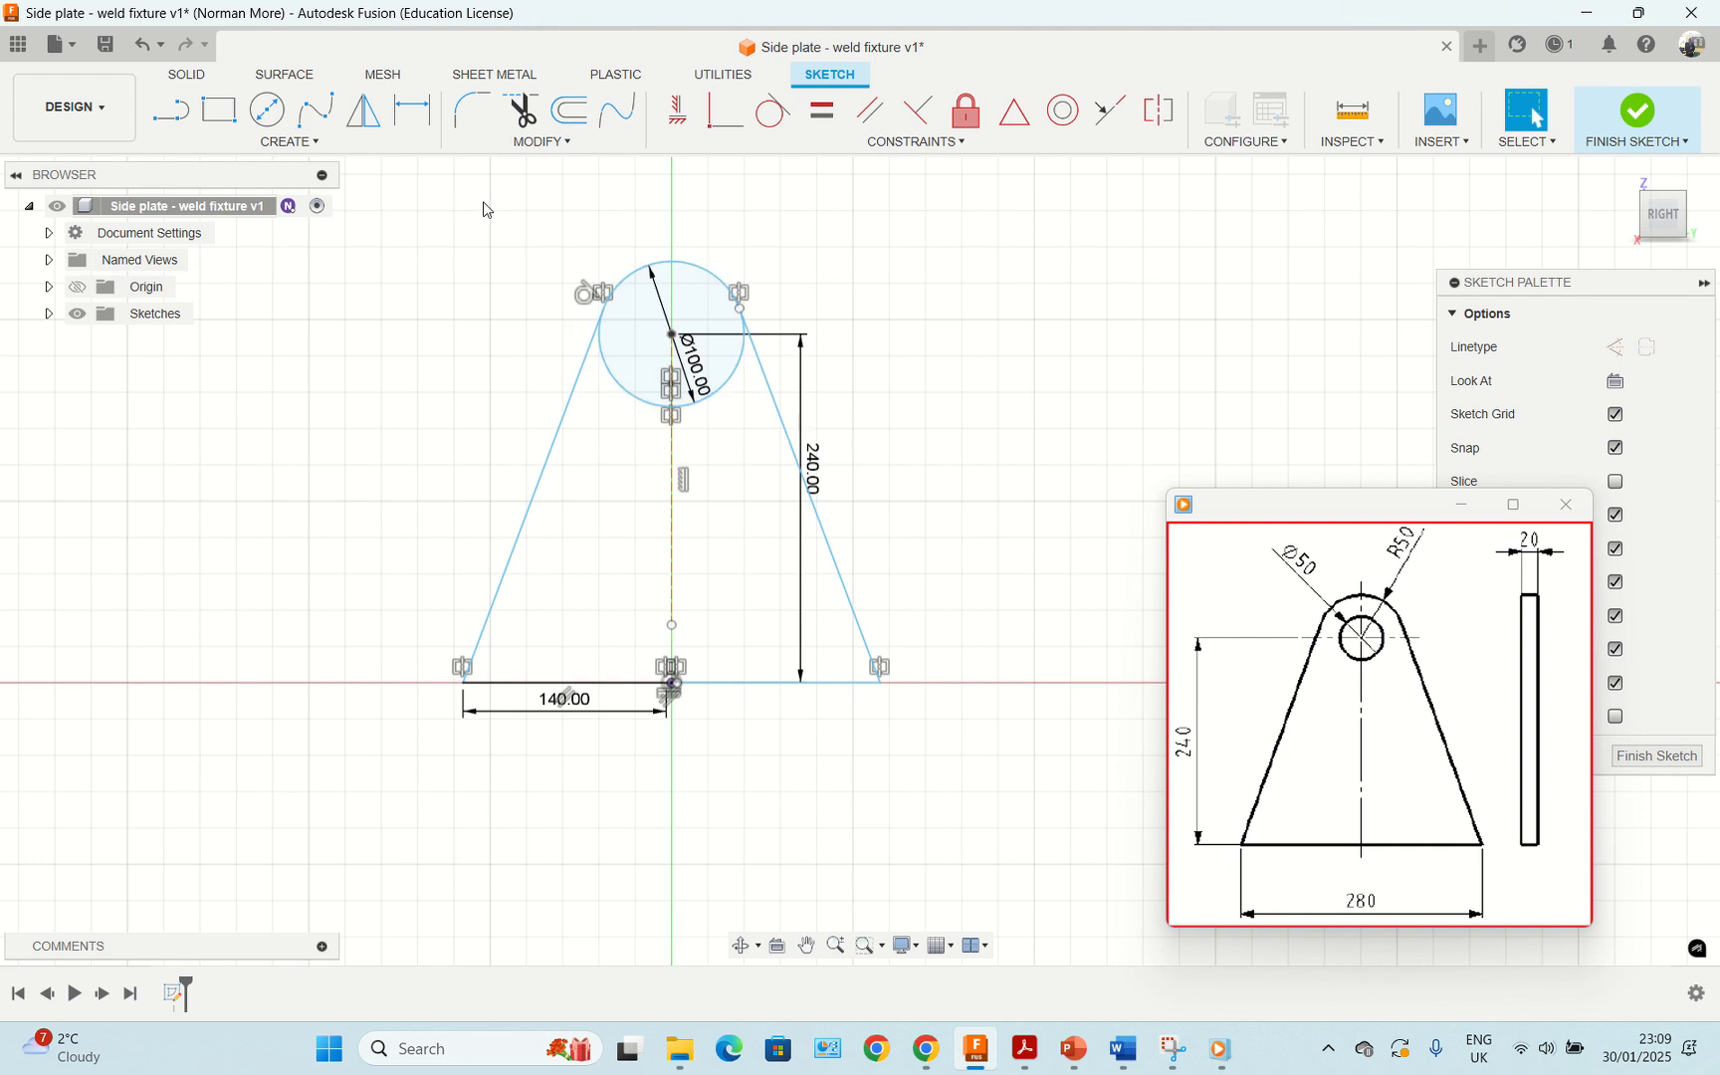
Step: Trim away the lower part of the 100 mm circle between the two slanted lines
left_click(525, 124)
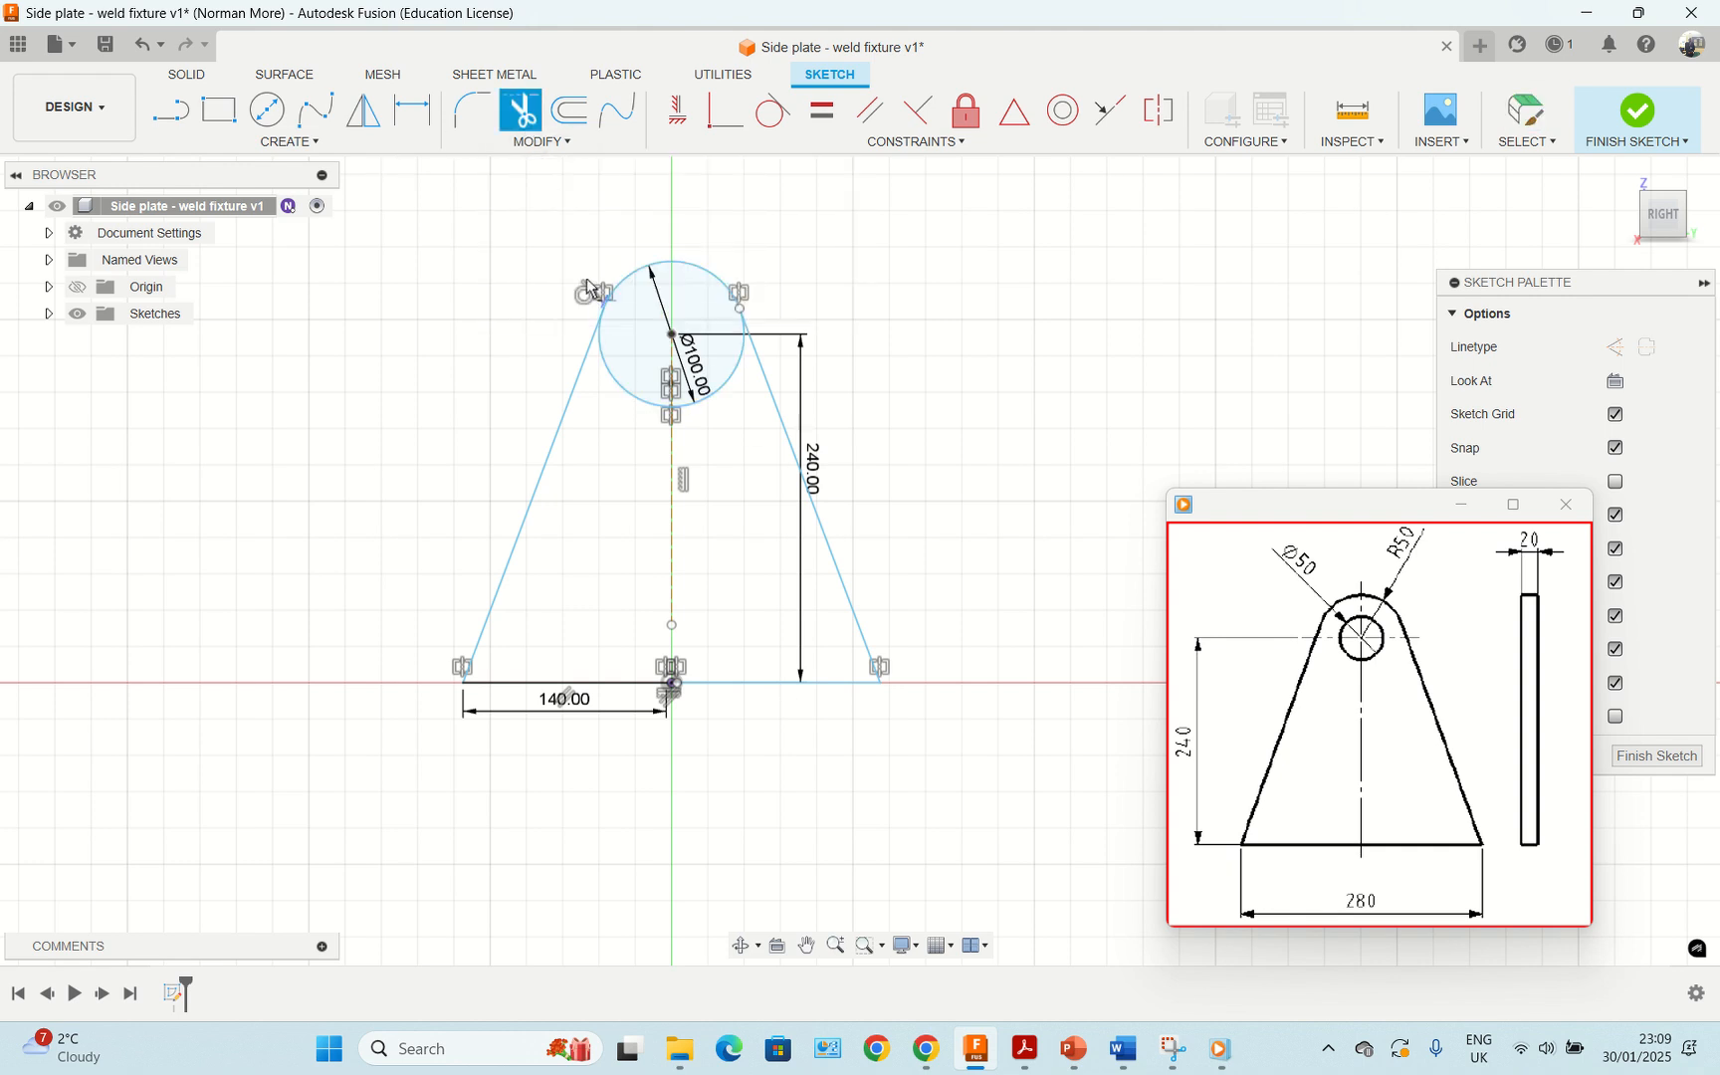
left_click(654, 403)
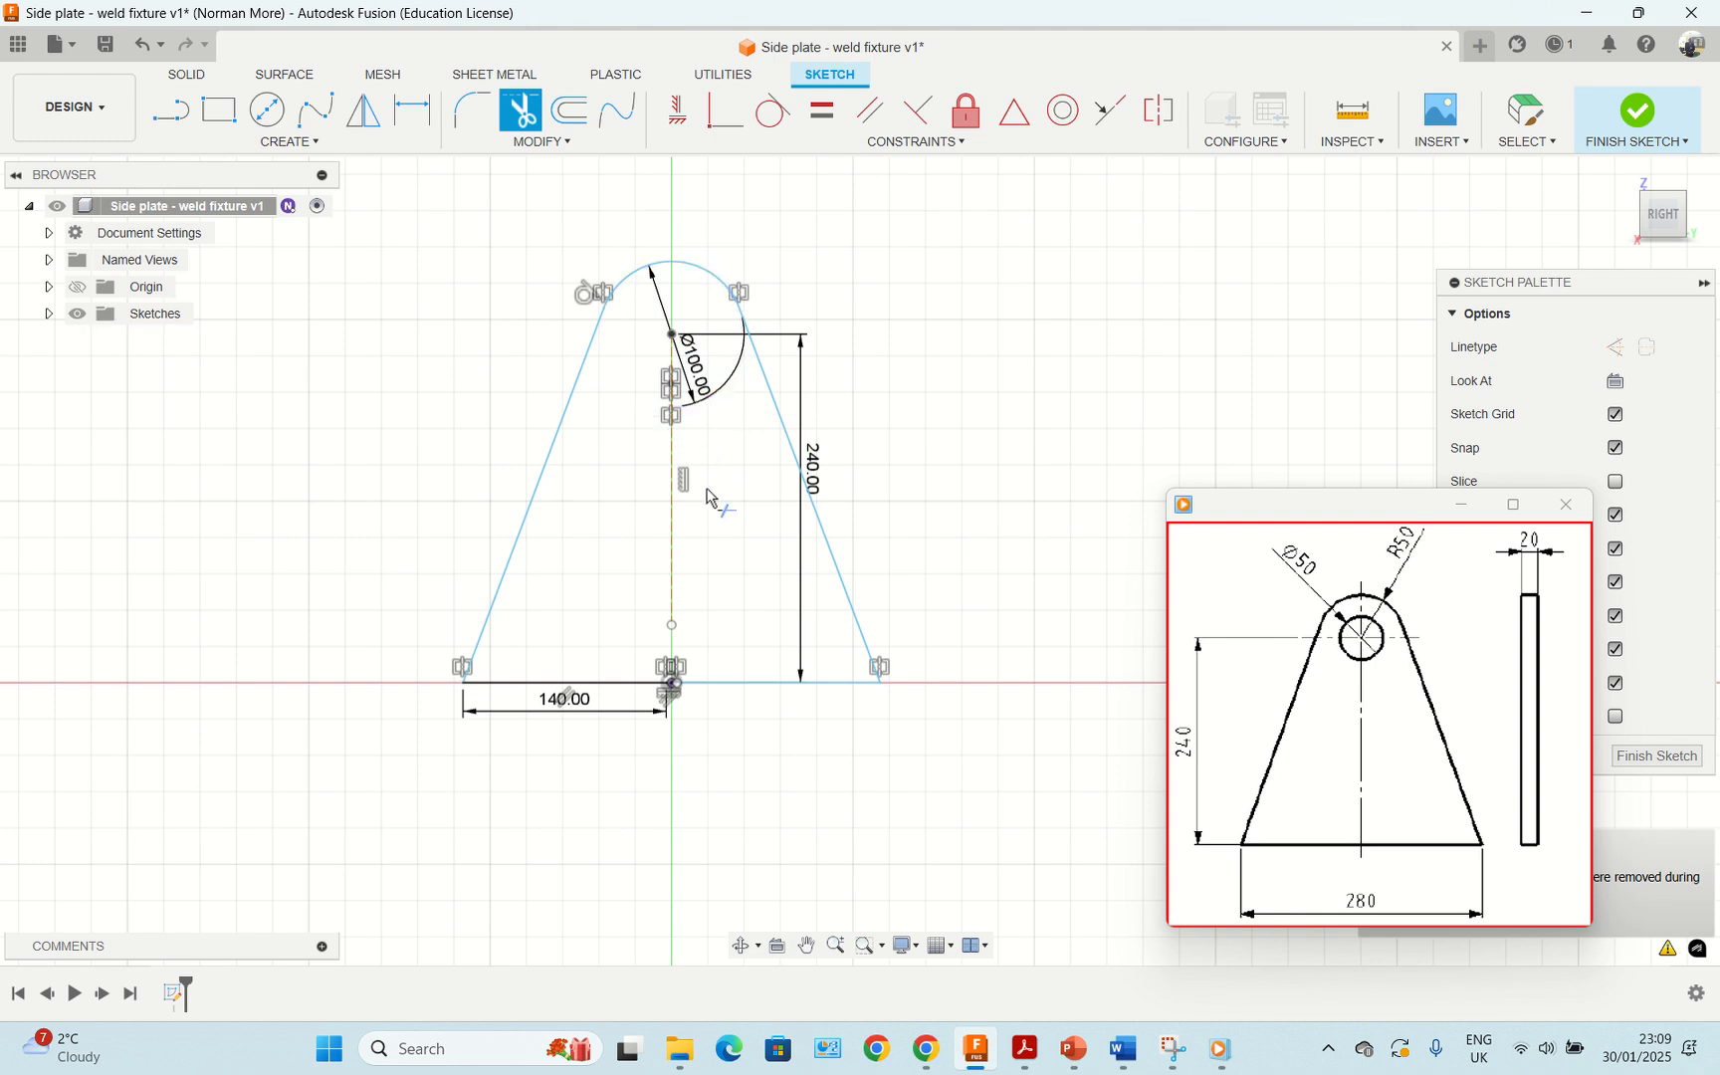
key("Escape")
Step: Draw a 50 mm diameter circle concentric with the rounded top of the plate profile
mouse_move(1426, 595)
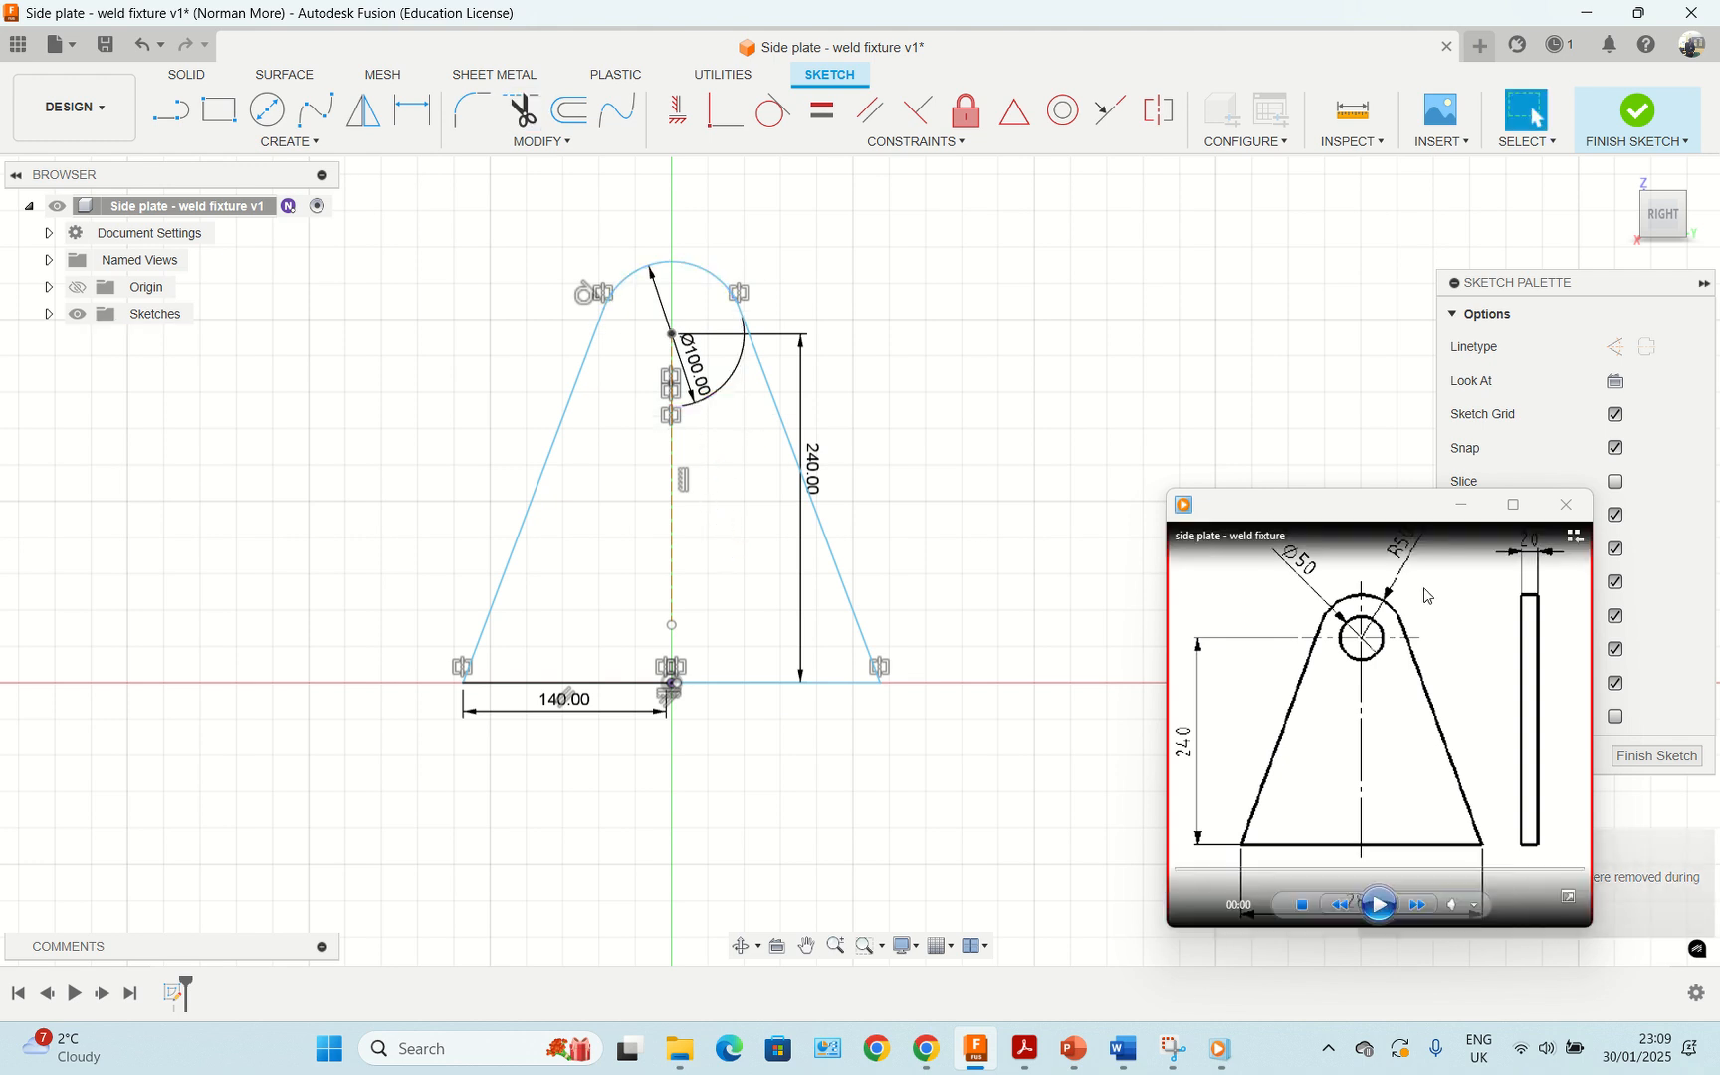
left_click(266, 110)
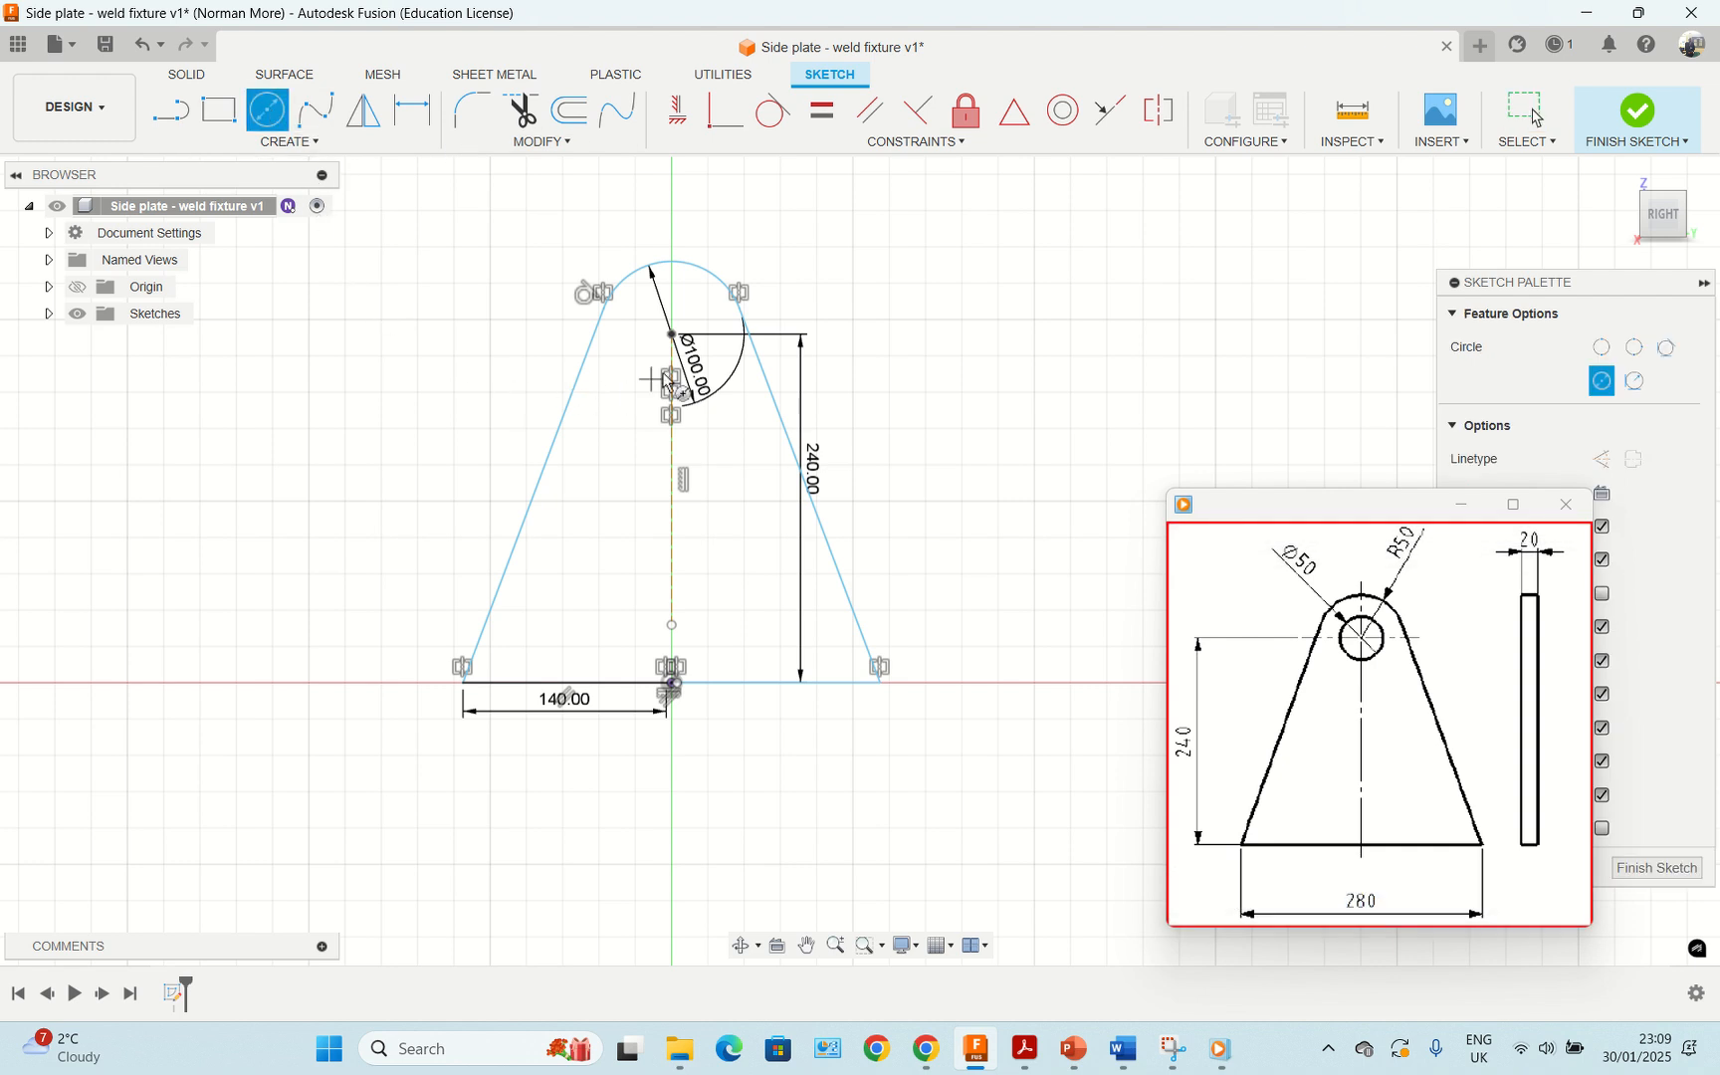
left_click(672, 334)
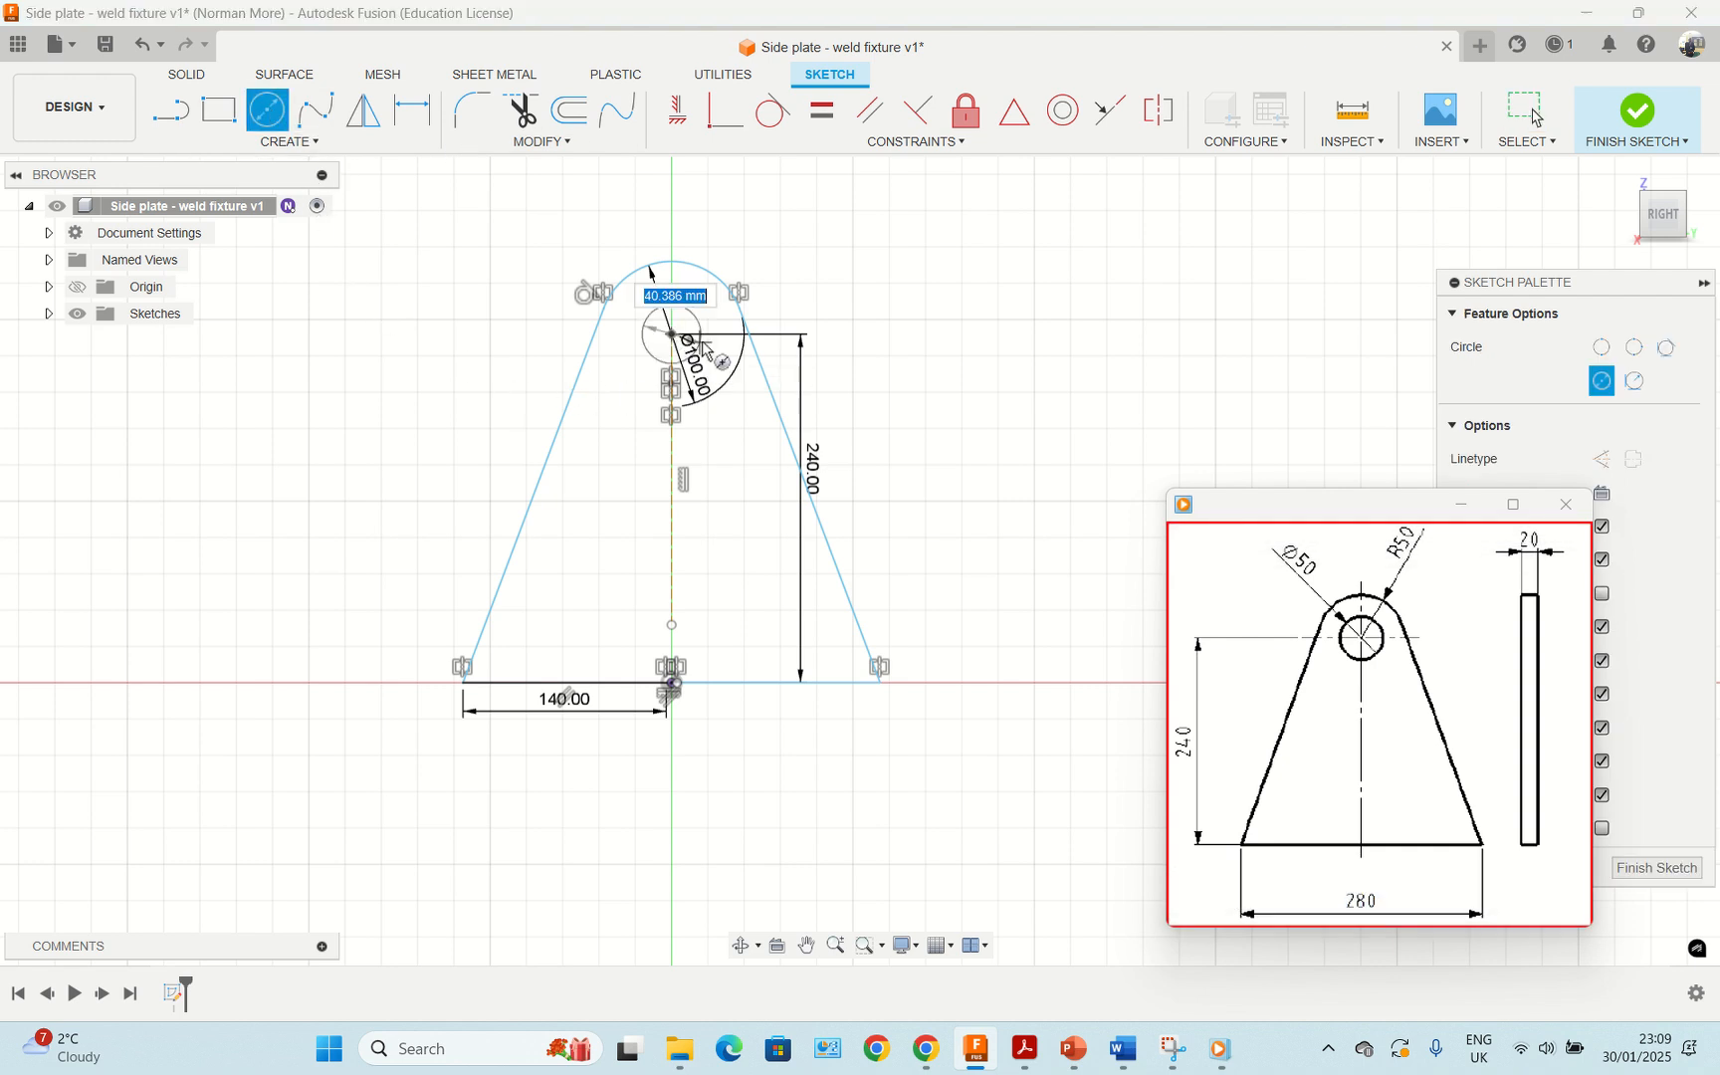
type("50")
key("Return")
key("Escape")
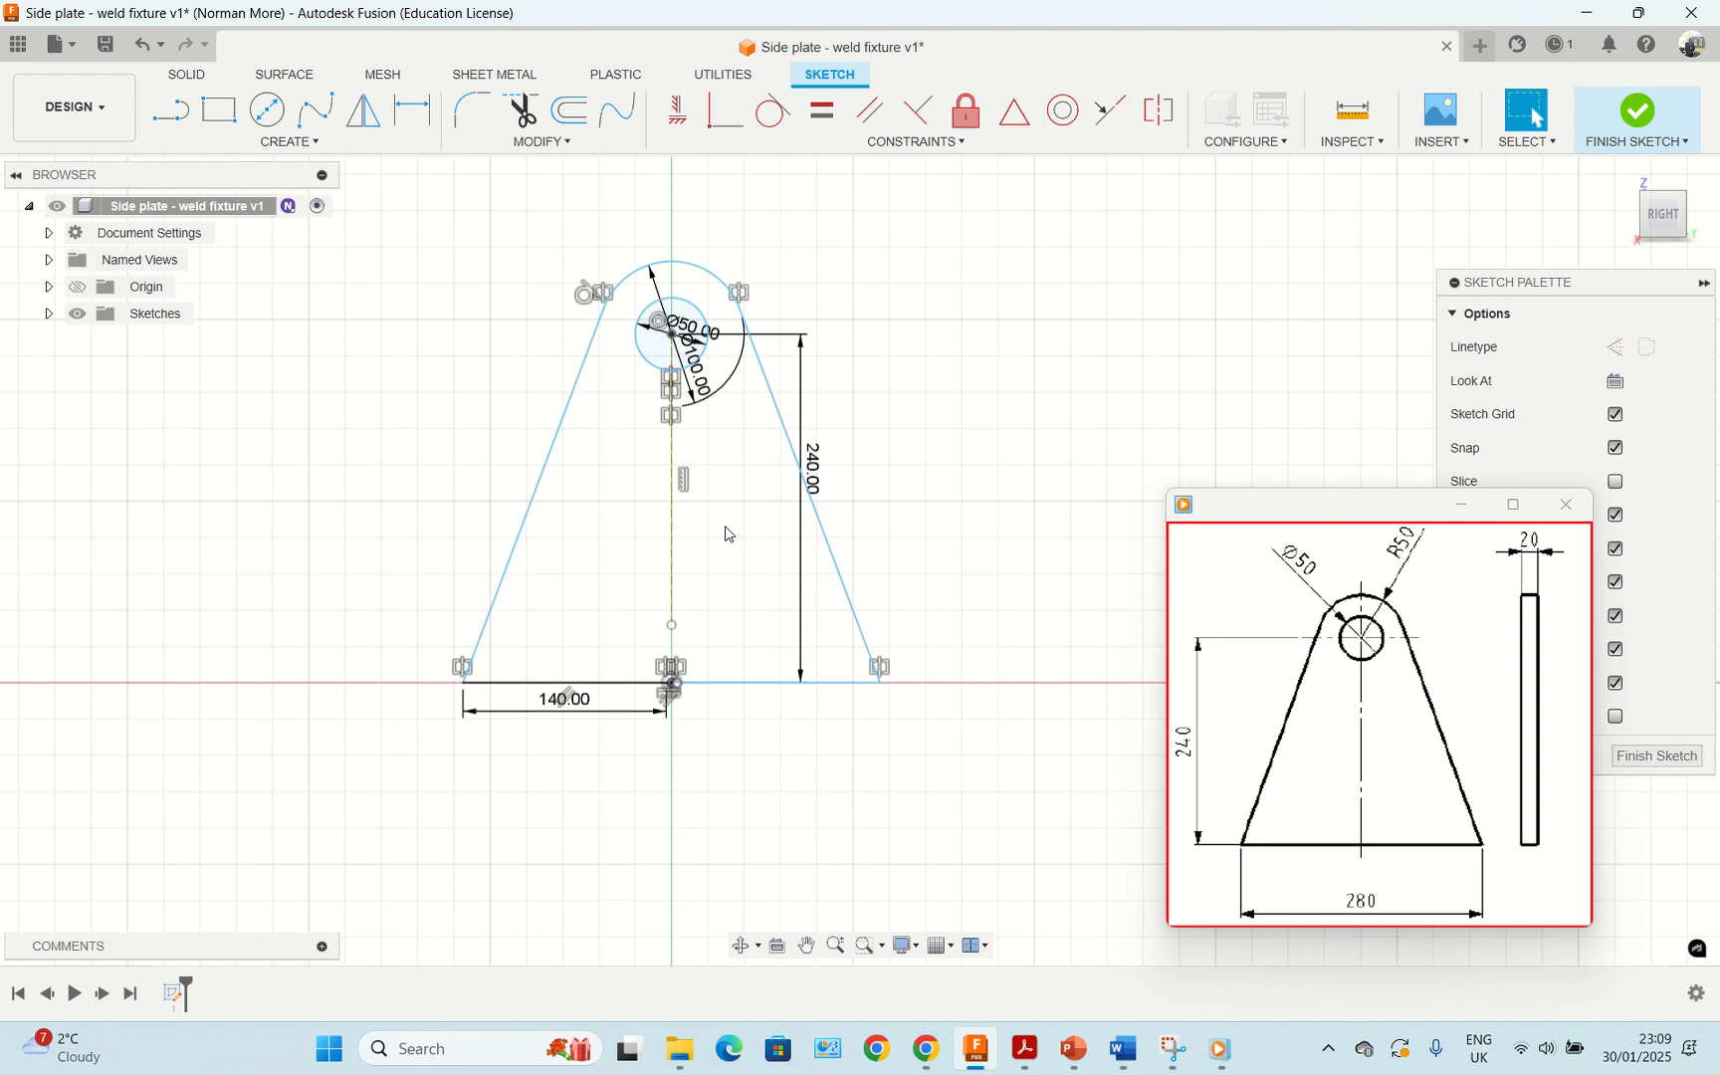
key("e")
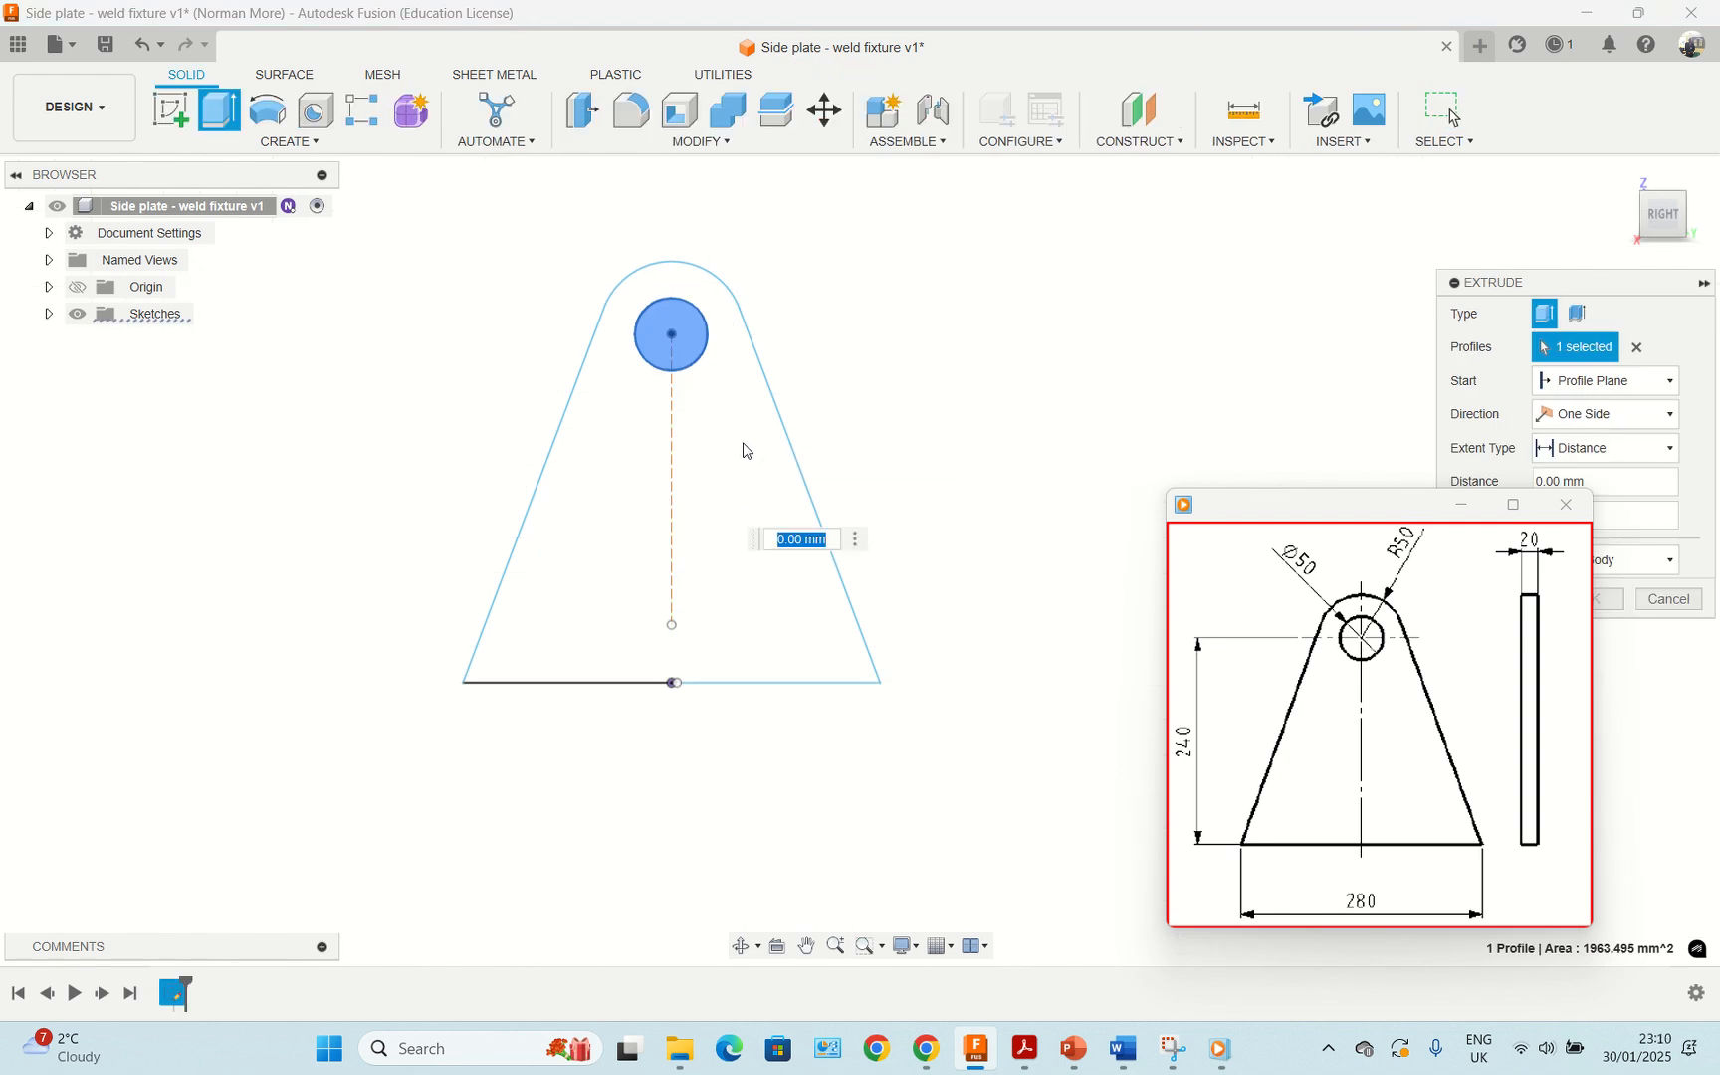
left_click(1632, 179)
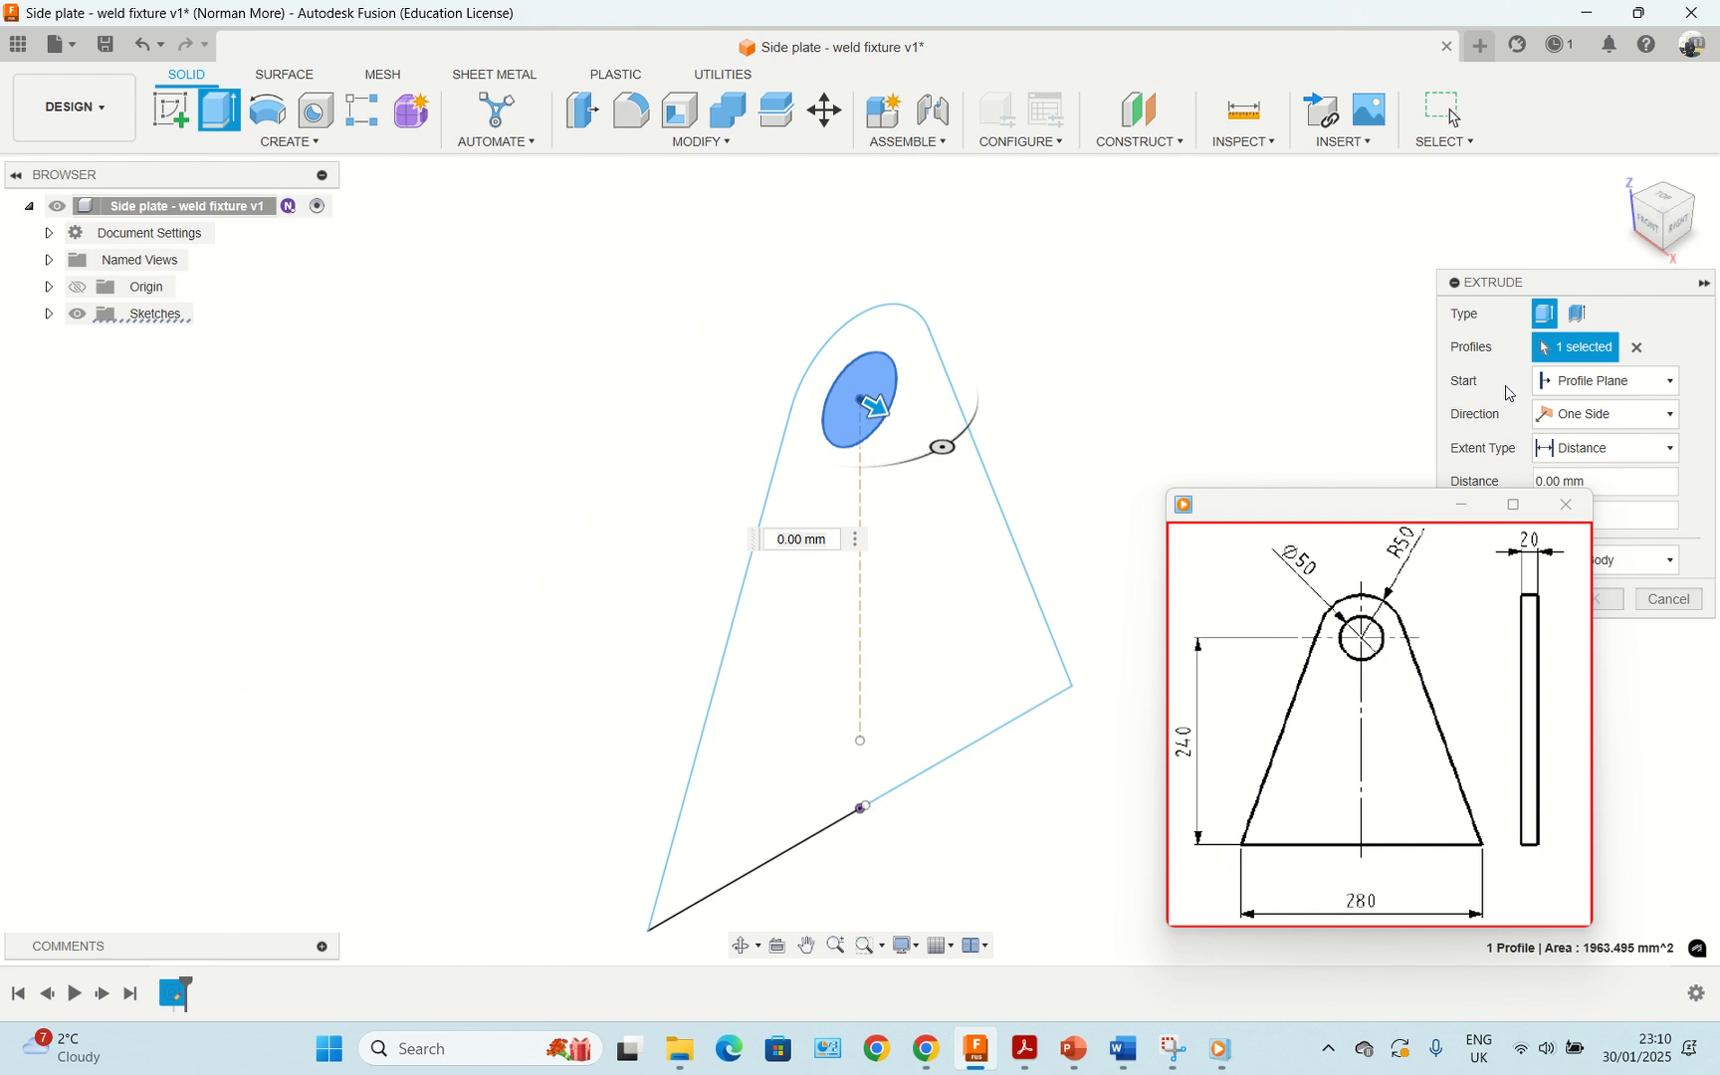
left_click(1639, 354)
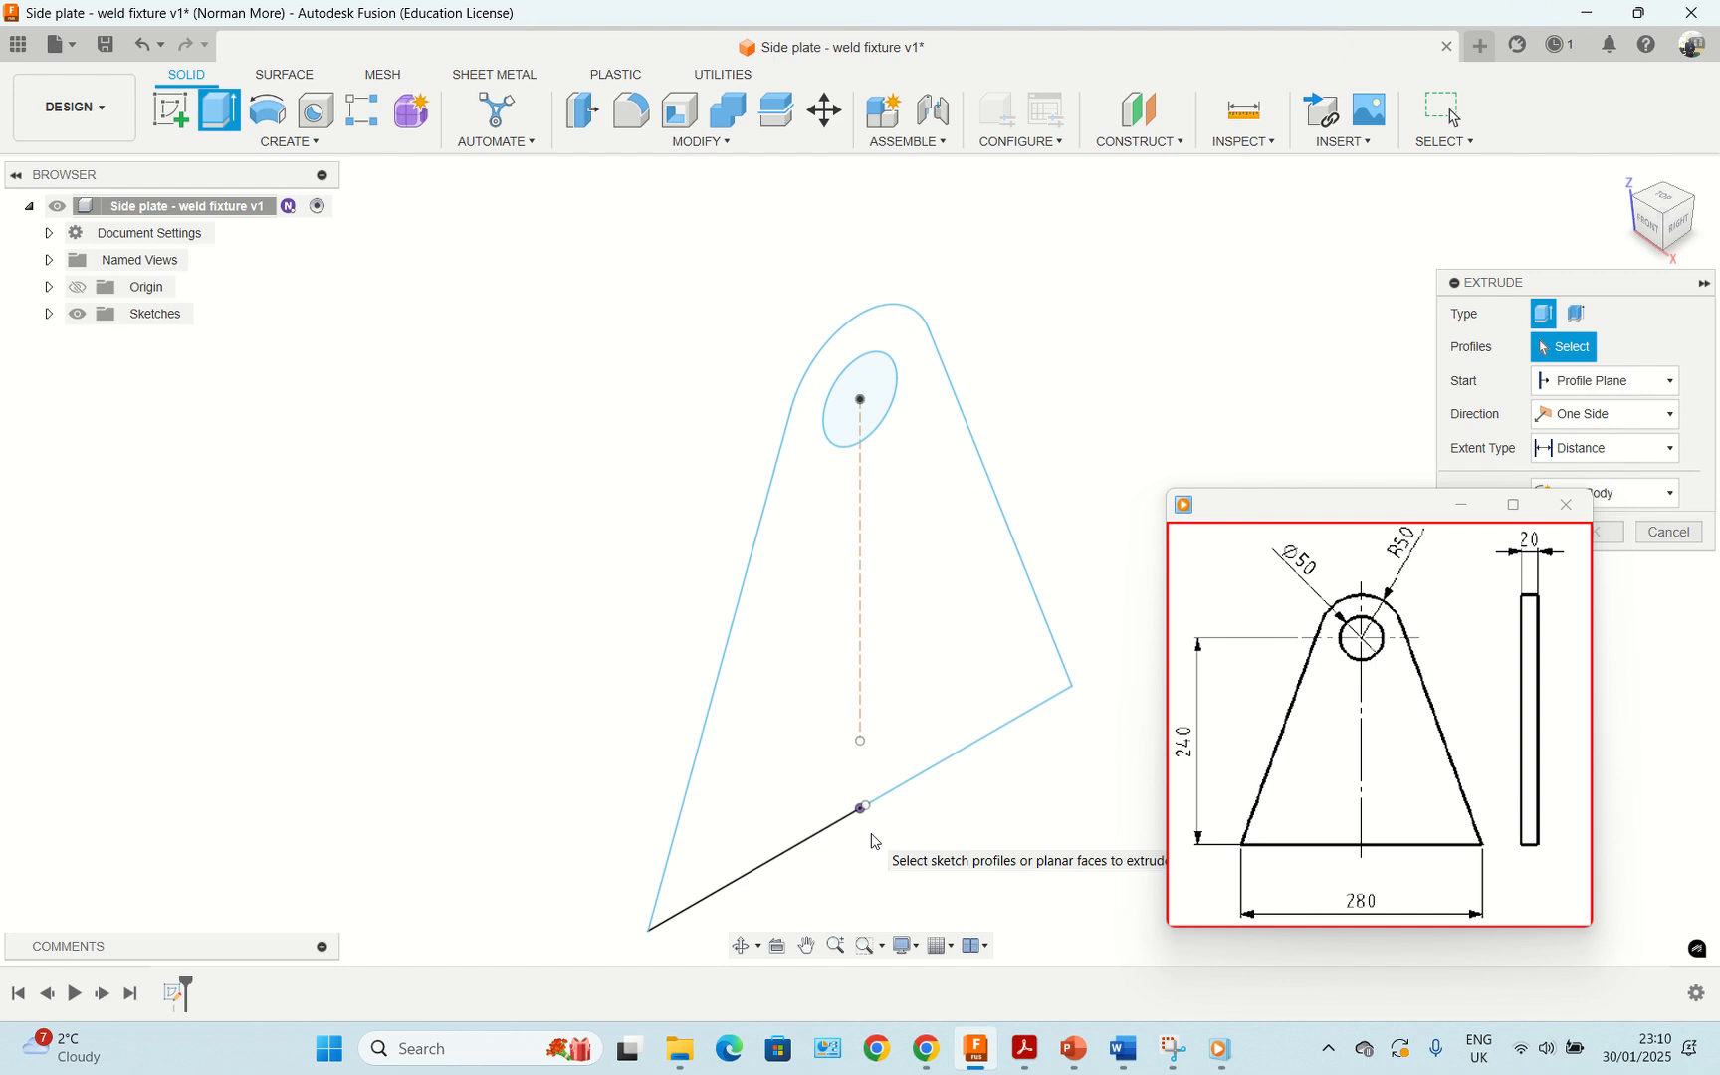
mouse_move(1589, 614)
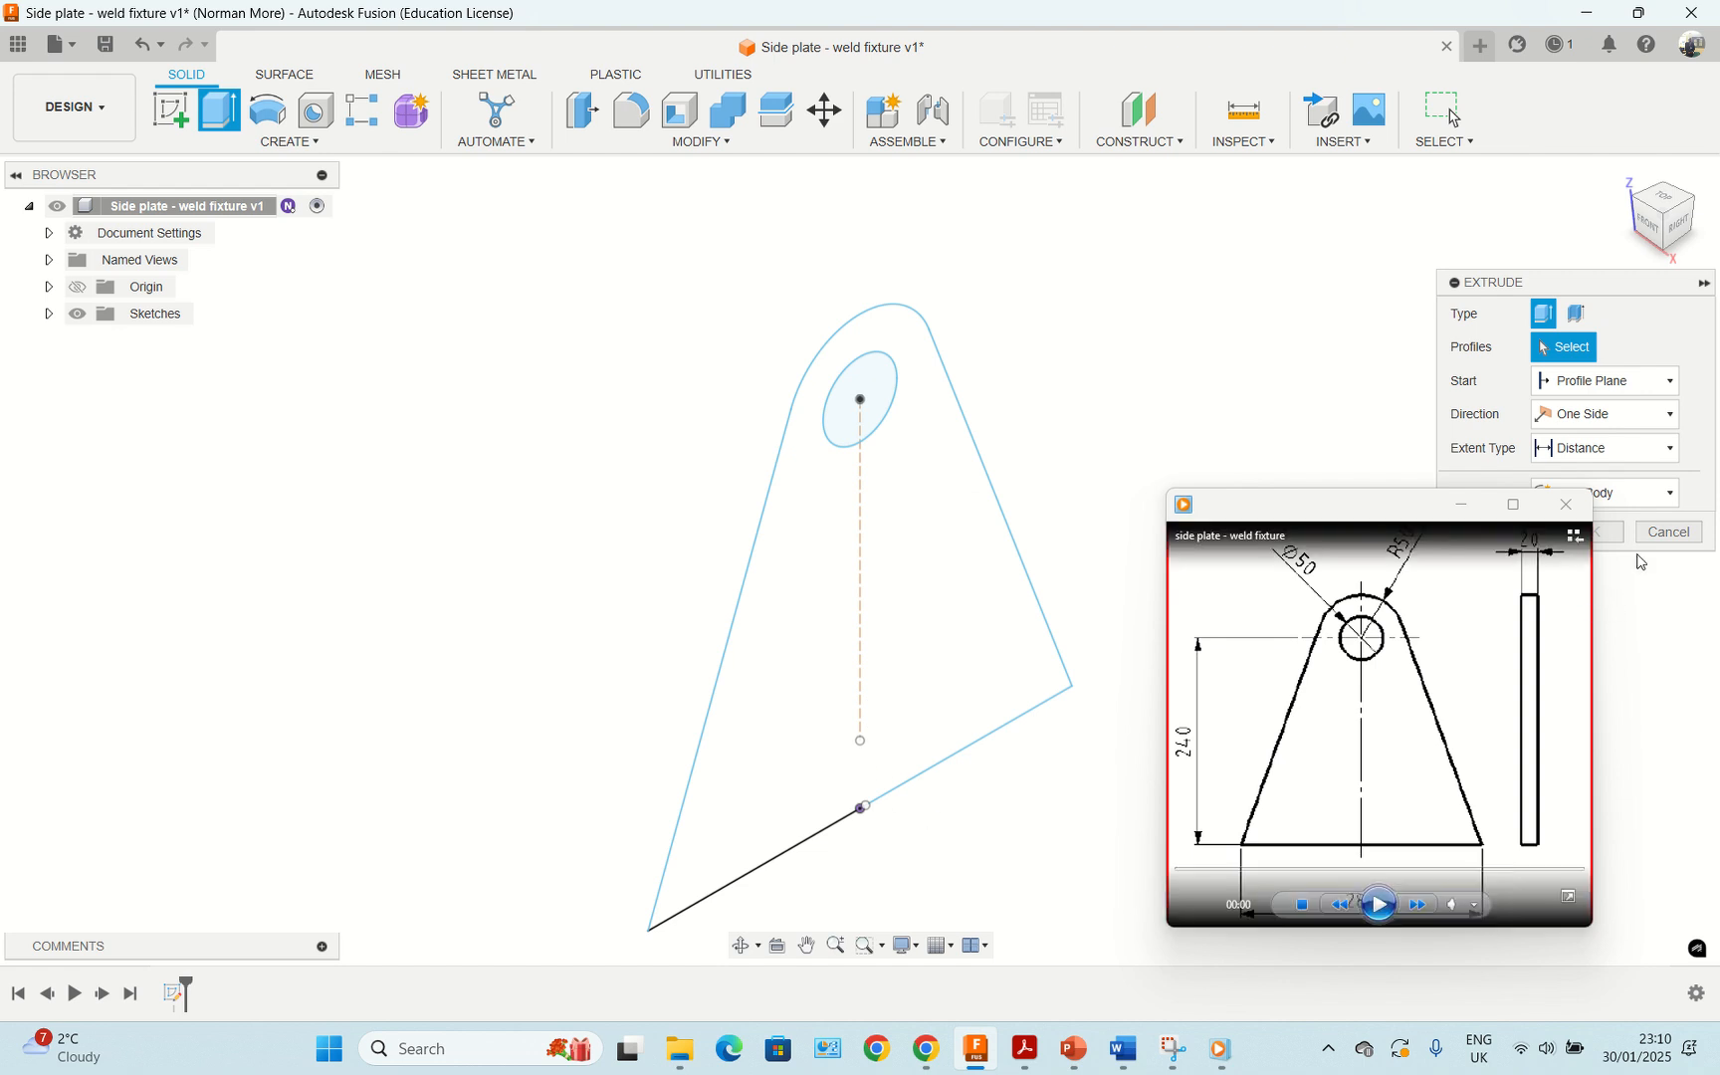
left_click(1668, 533)
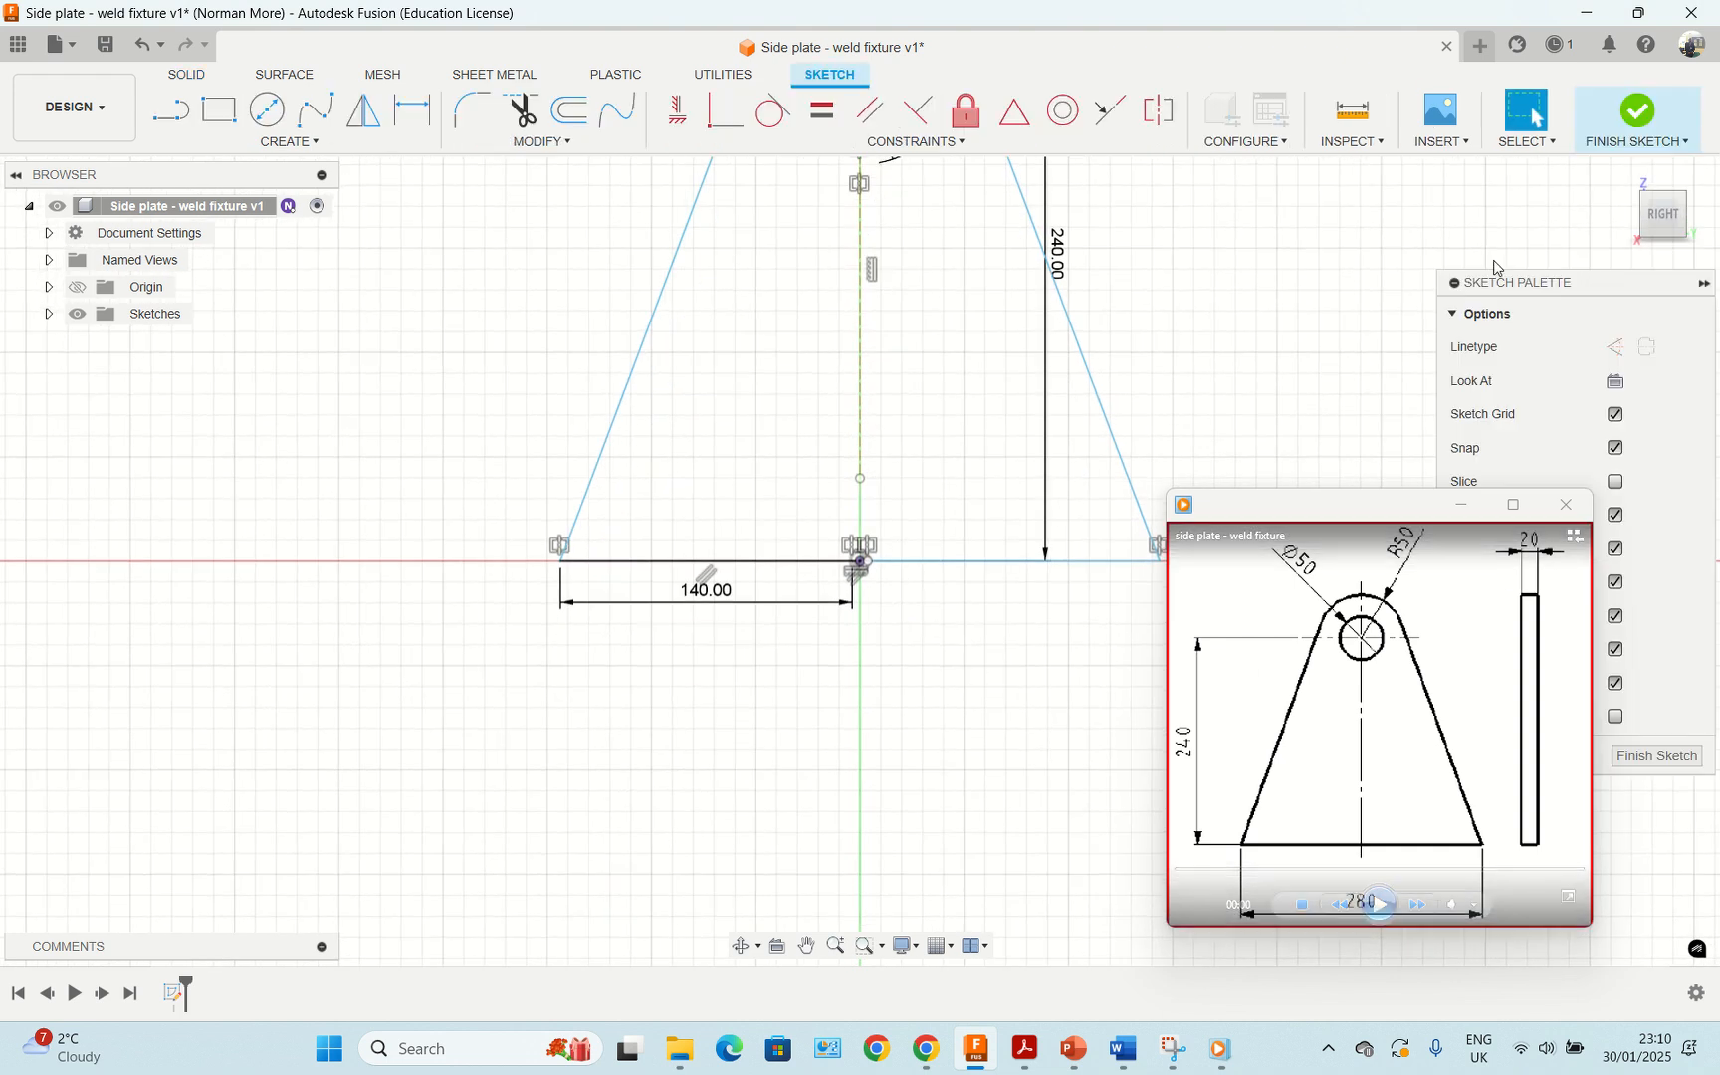
Step: Delete the 240 mm height dimension that overlaps the gap in the base line near the origin
left_click(1622, 176)
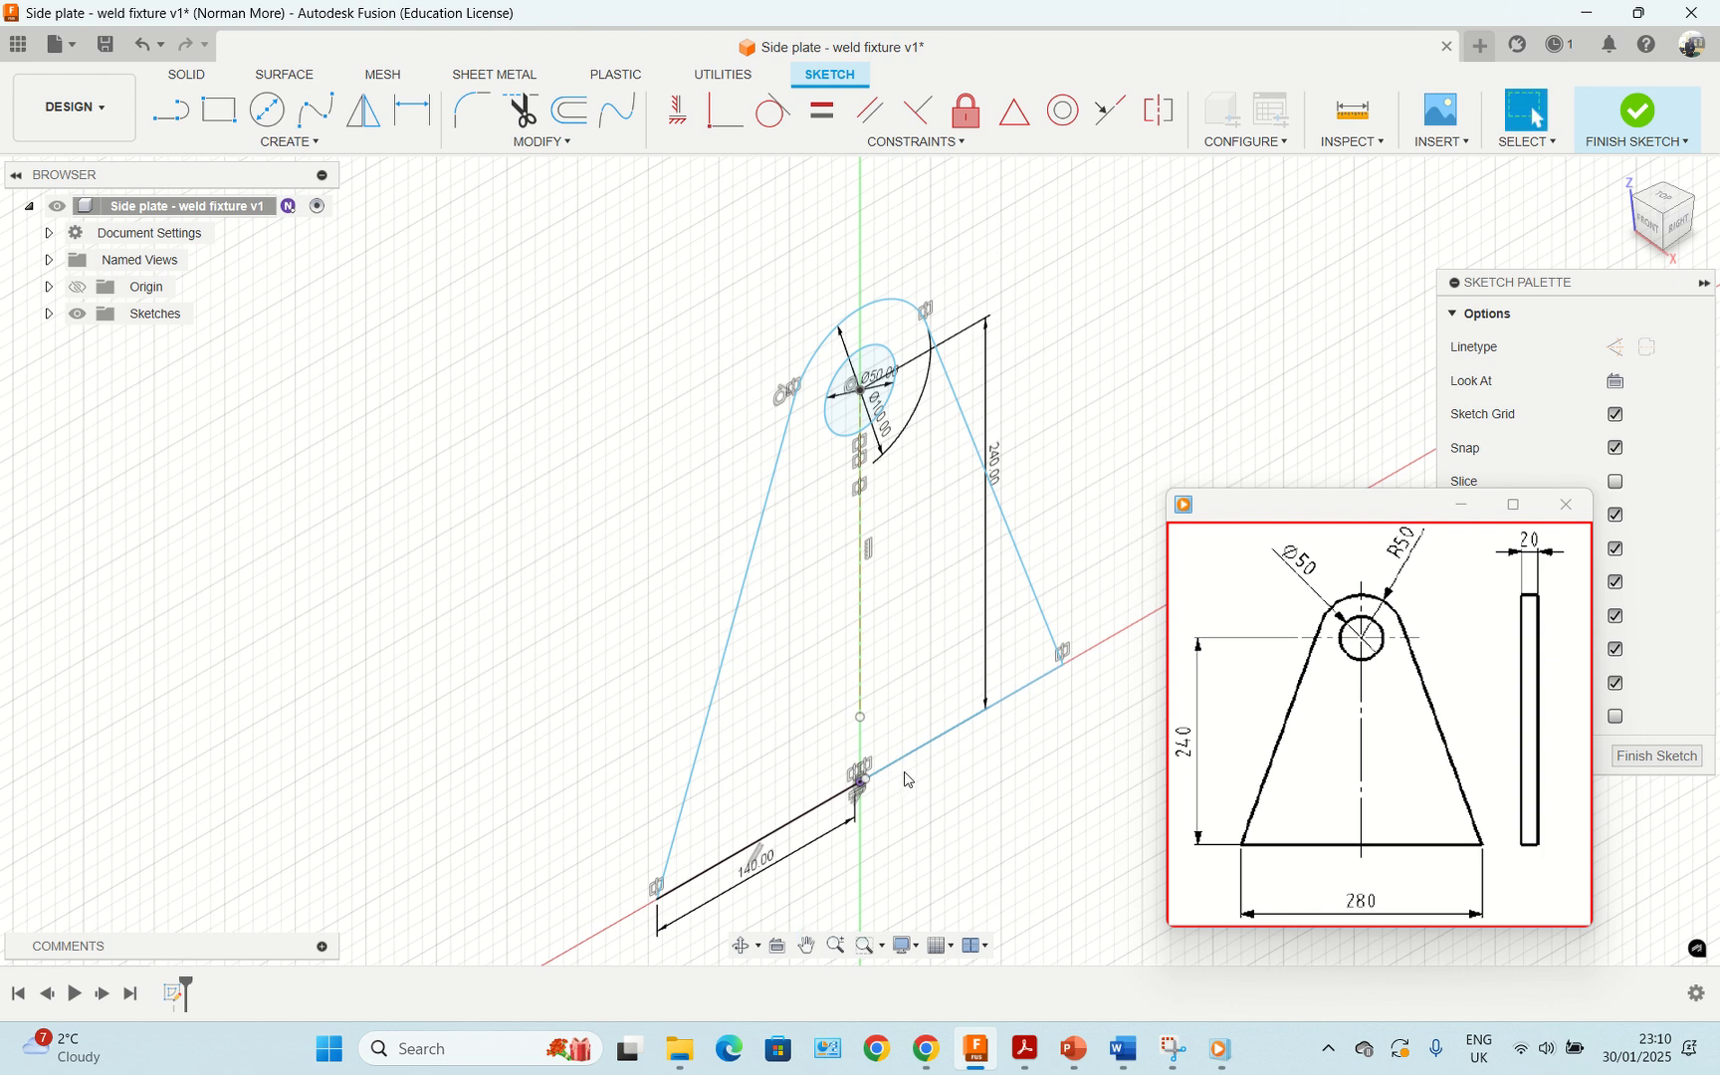
scroll(901, 779, "up", 5)
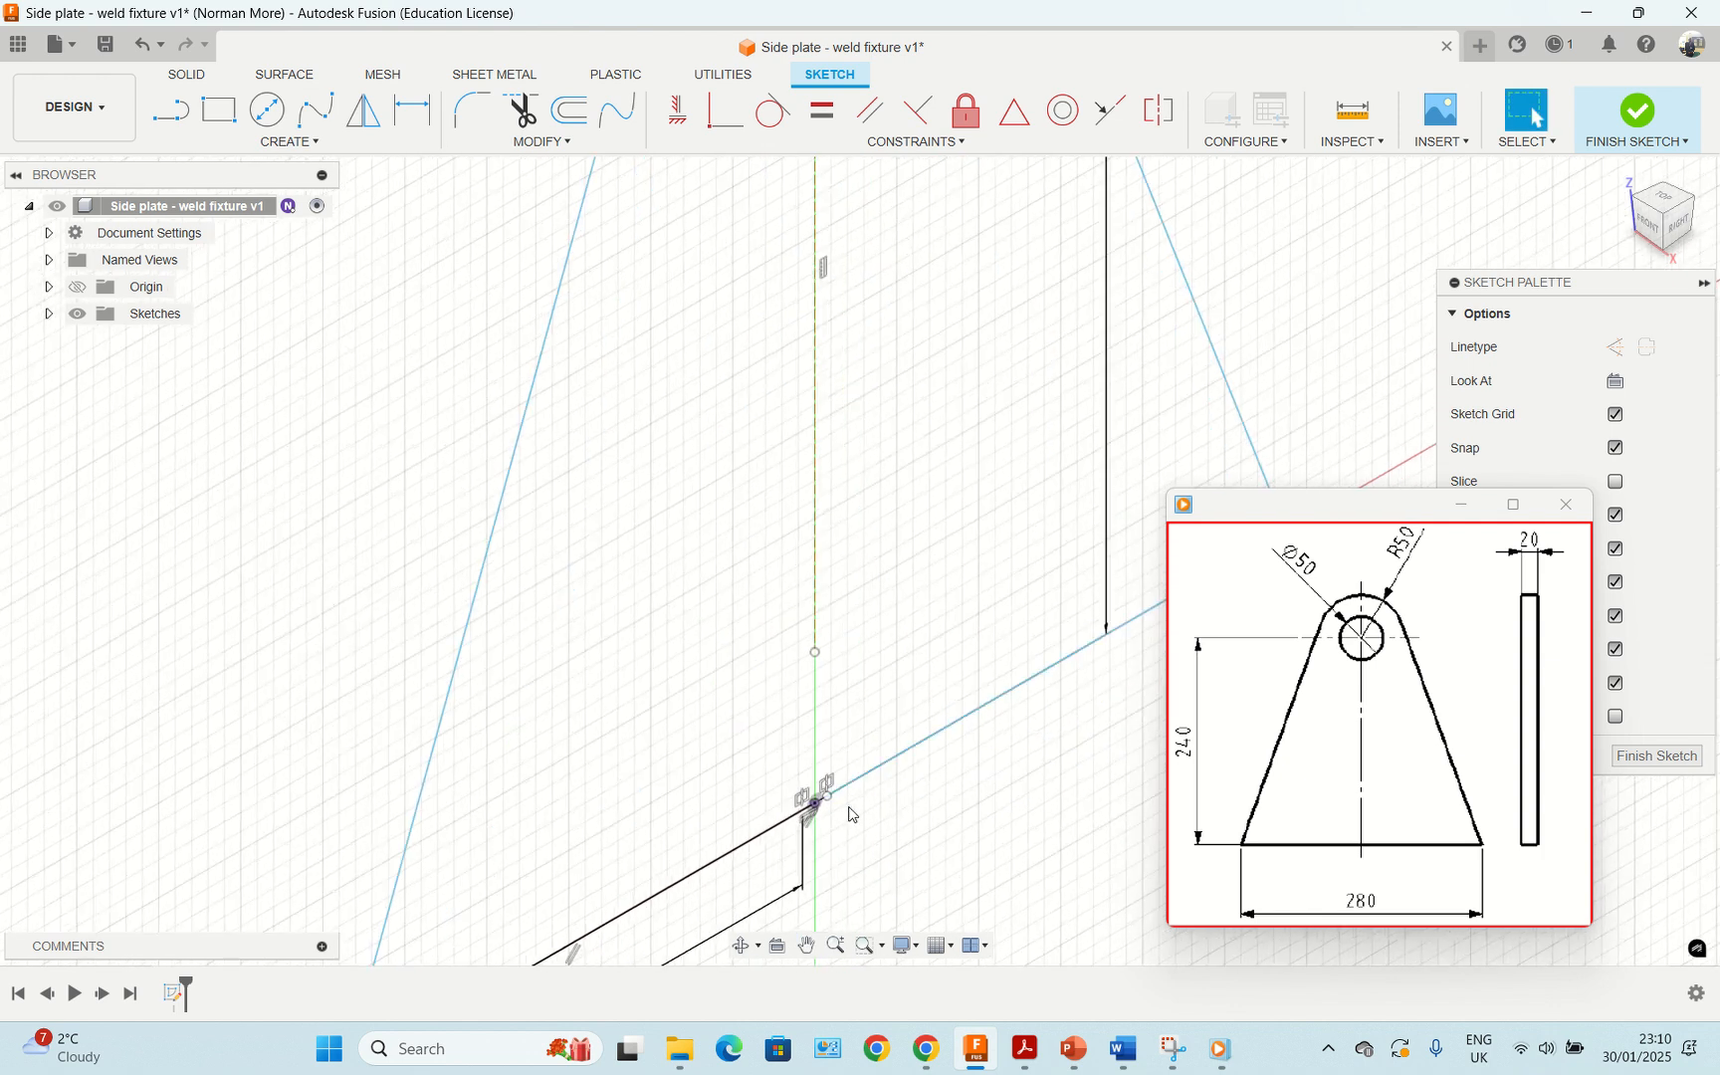
middle_click_drag(838, 798, 802, 657)
scroll(804, 659, "up", 2)
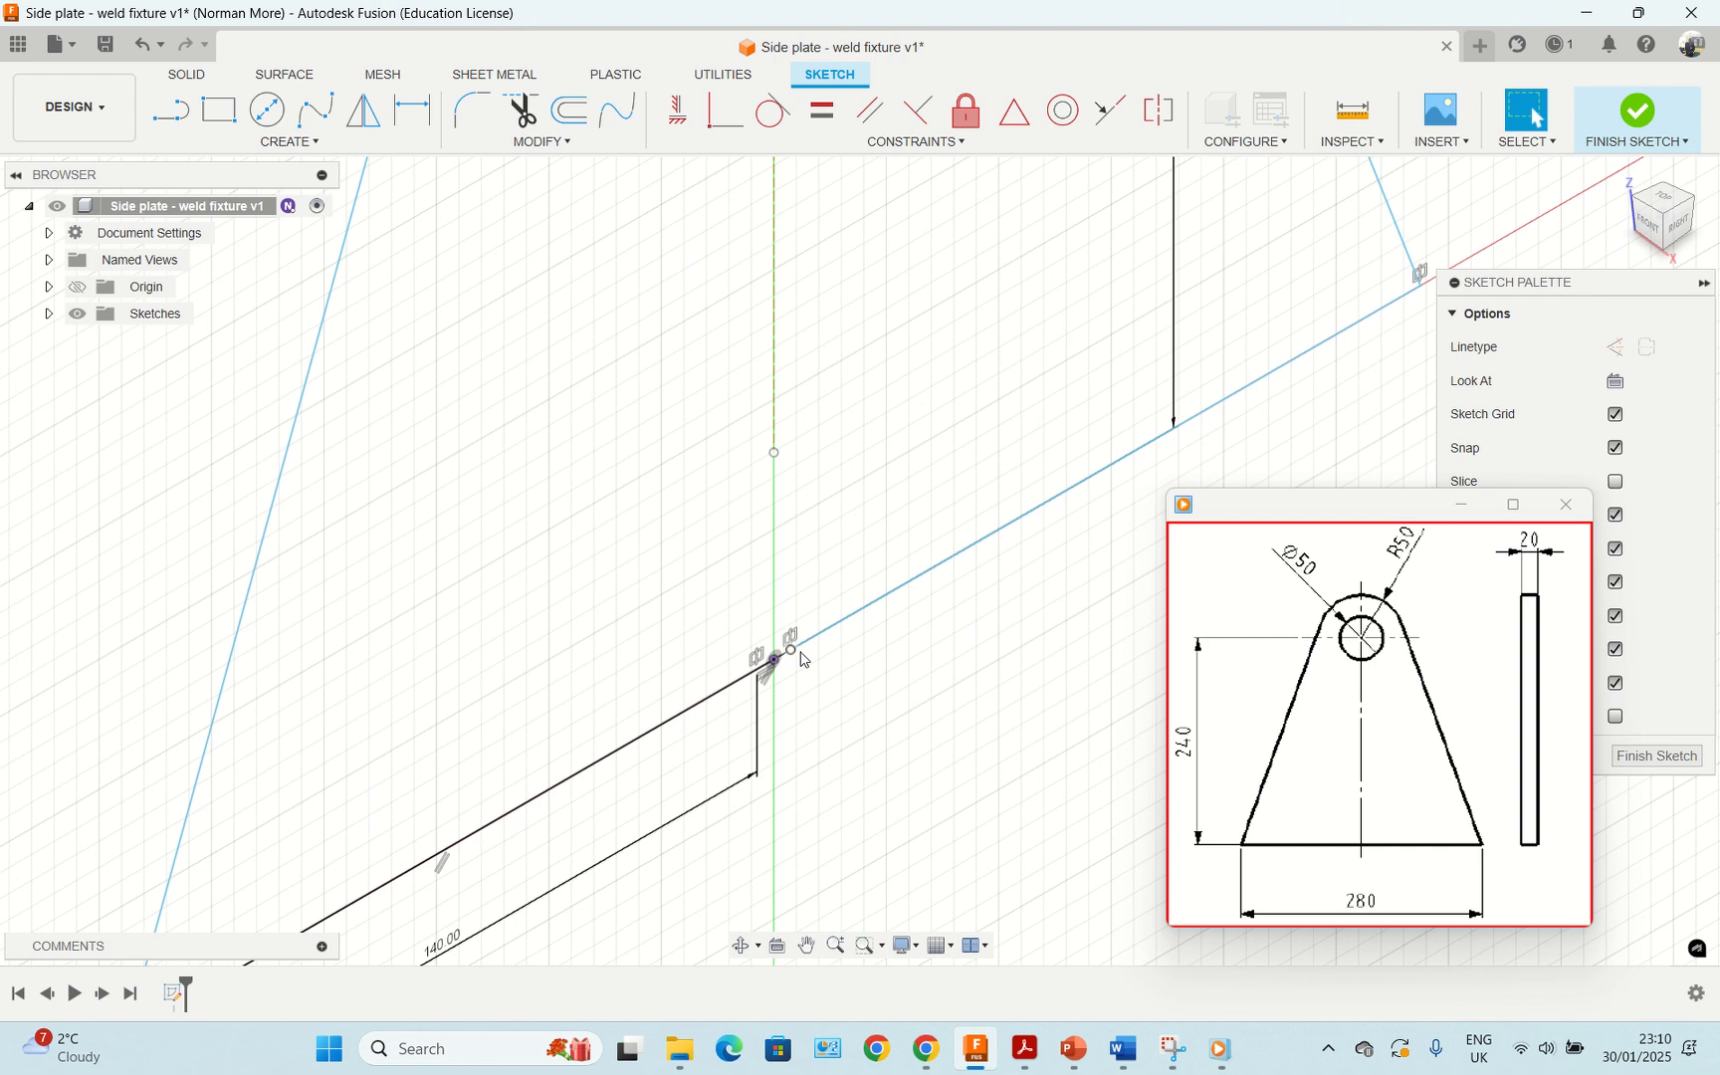
scroll(805, 662, "up", 3)
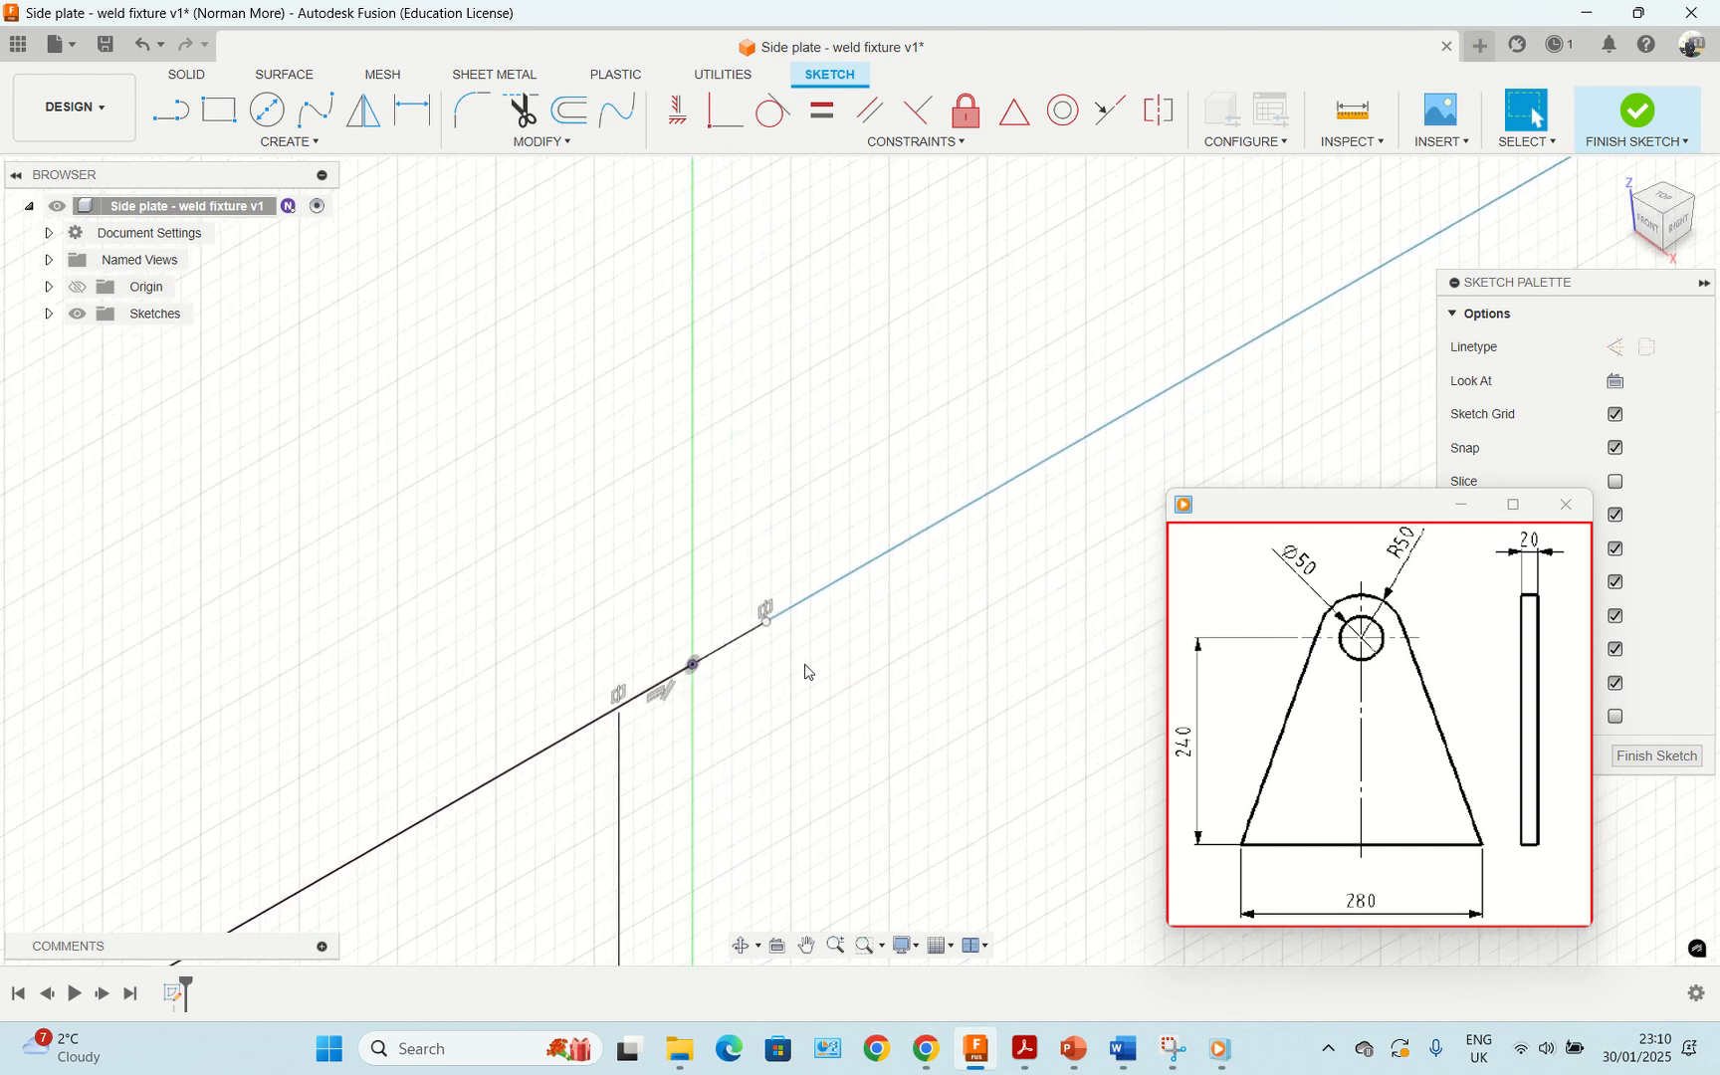
scroll(808, 668, "down", 5)
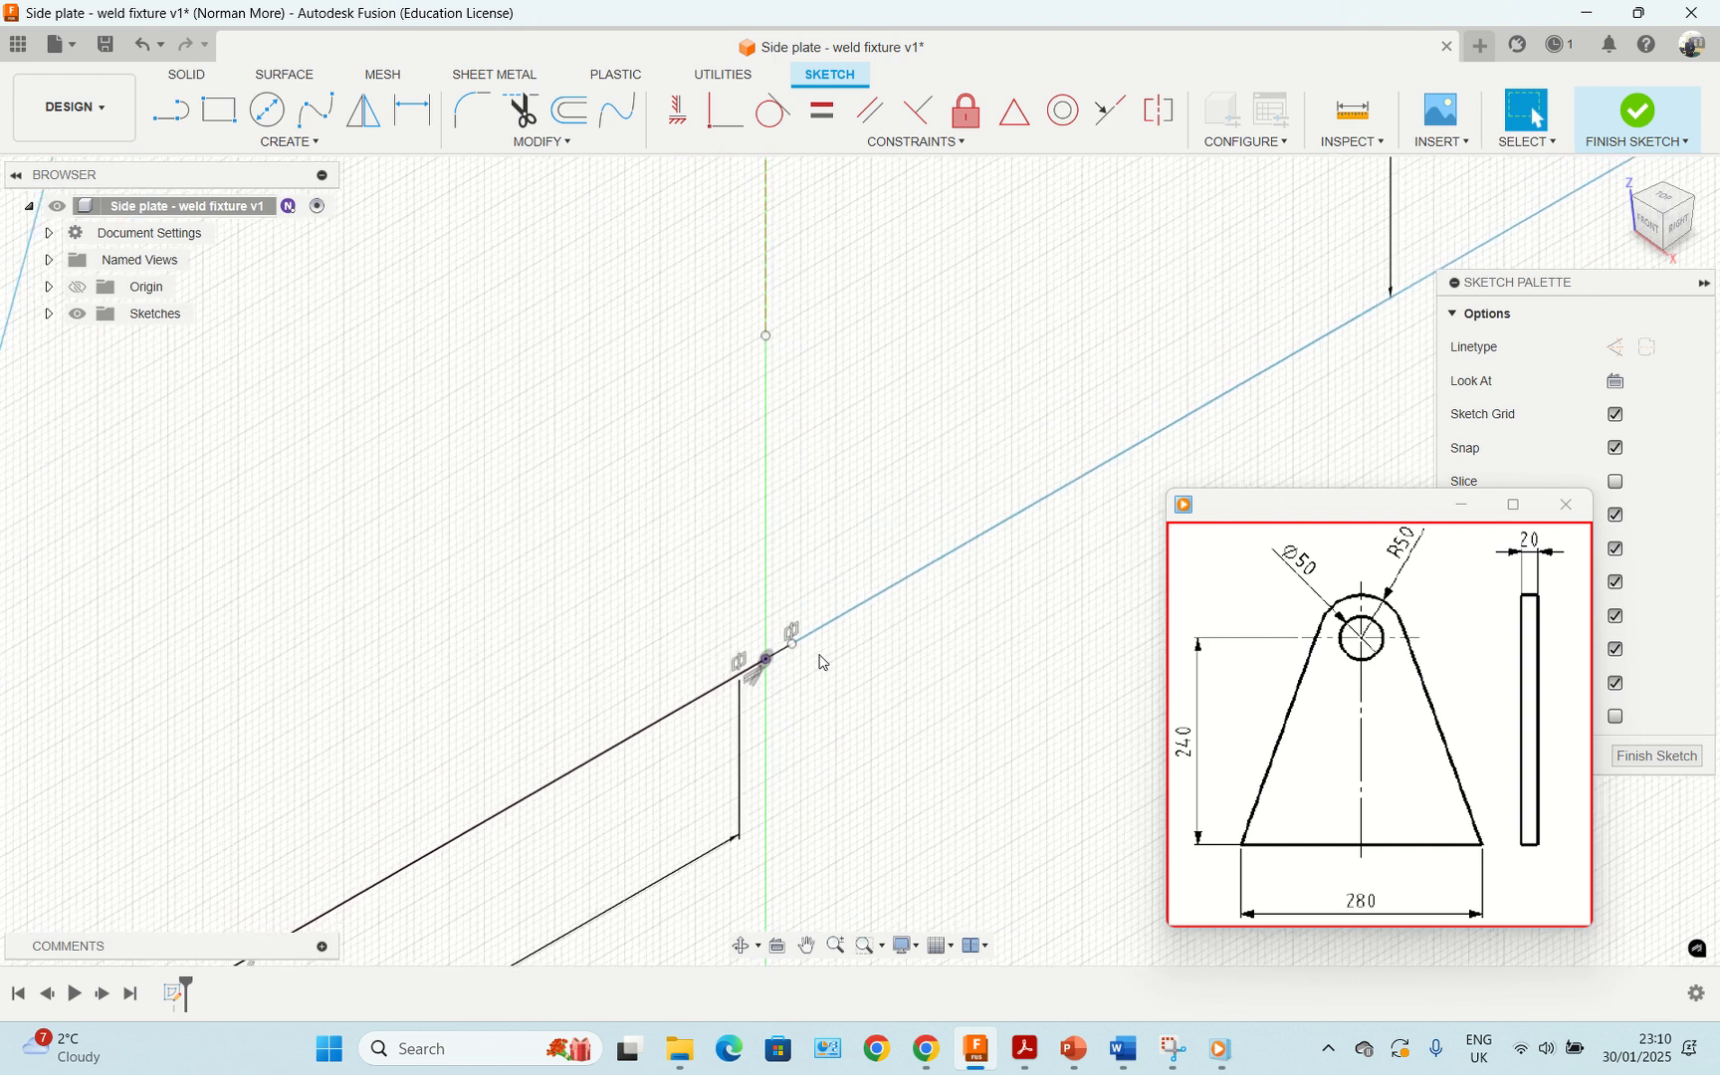
scroll(820, 662, "up", 2)
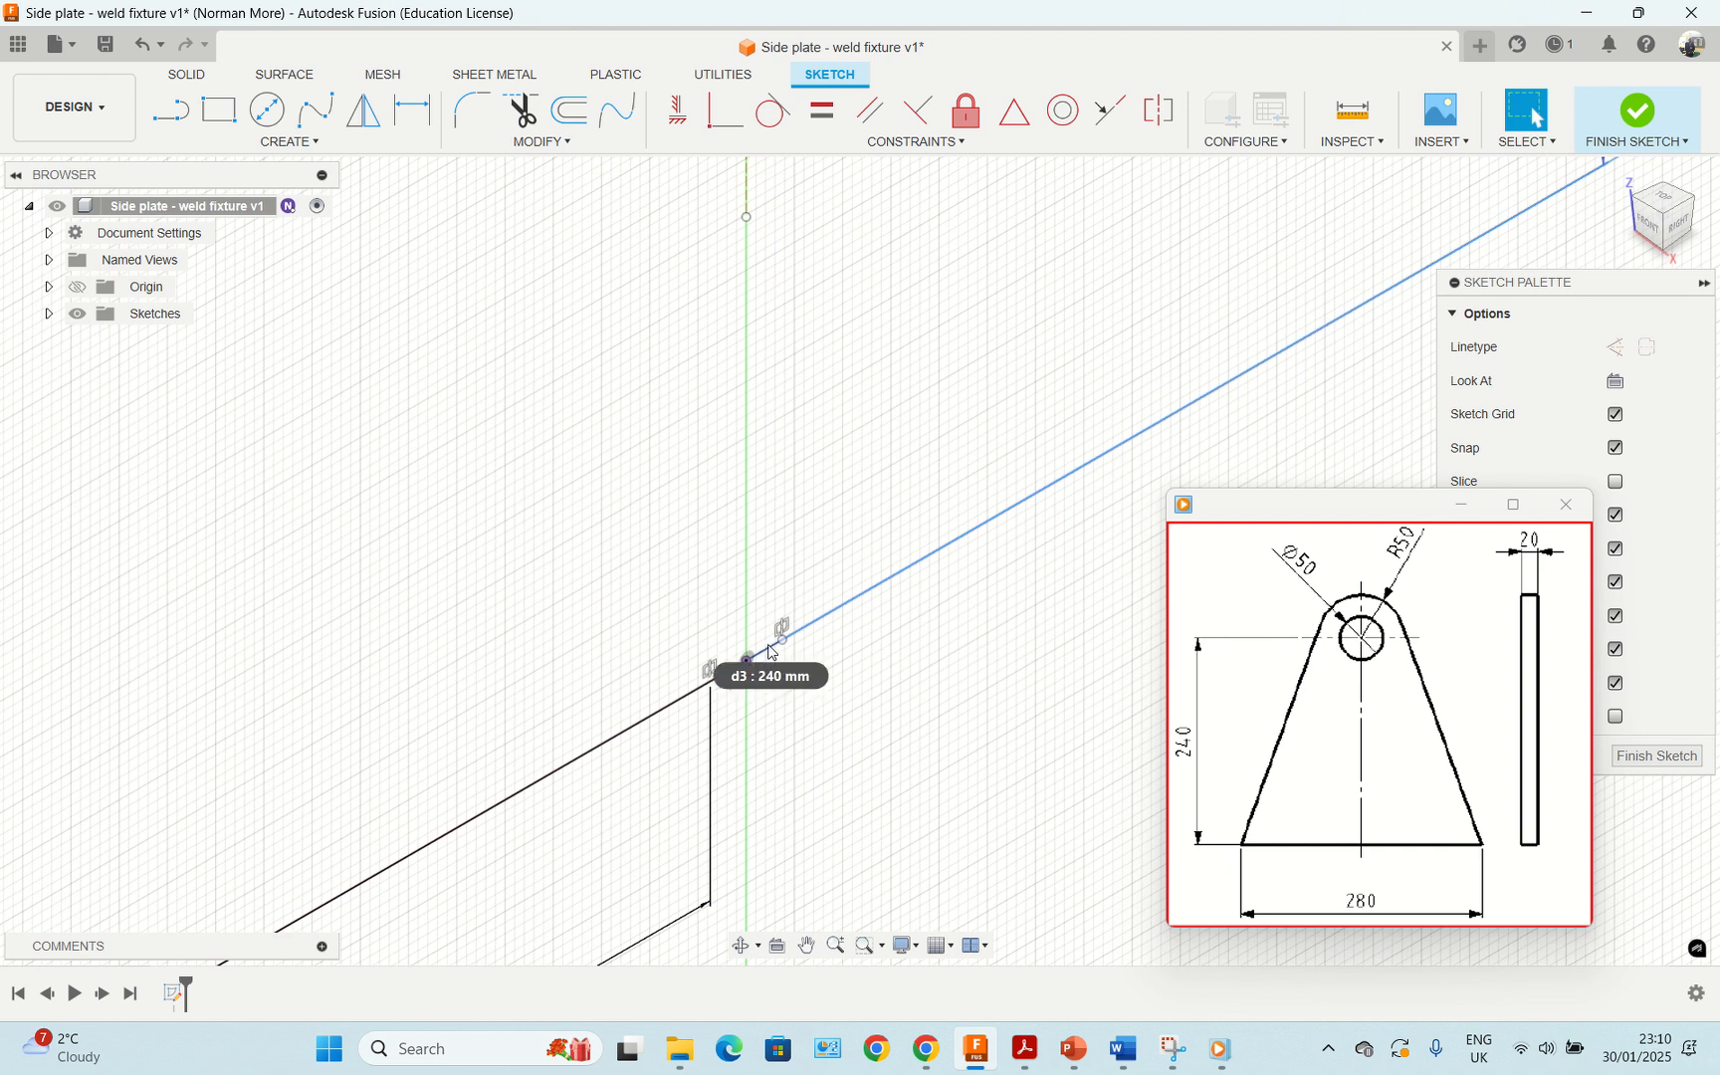
left_click(771, 652)
key("Escape")
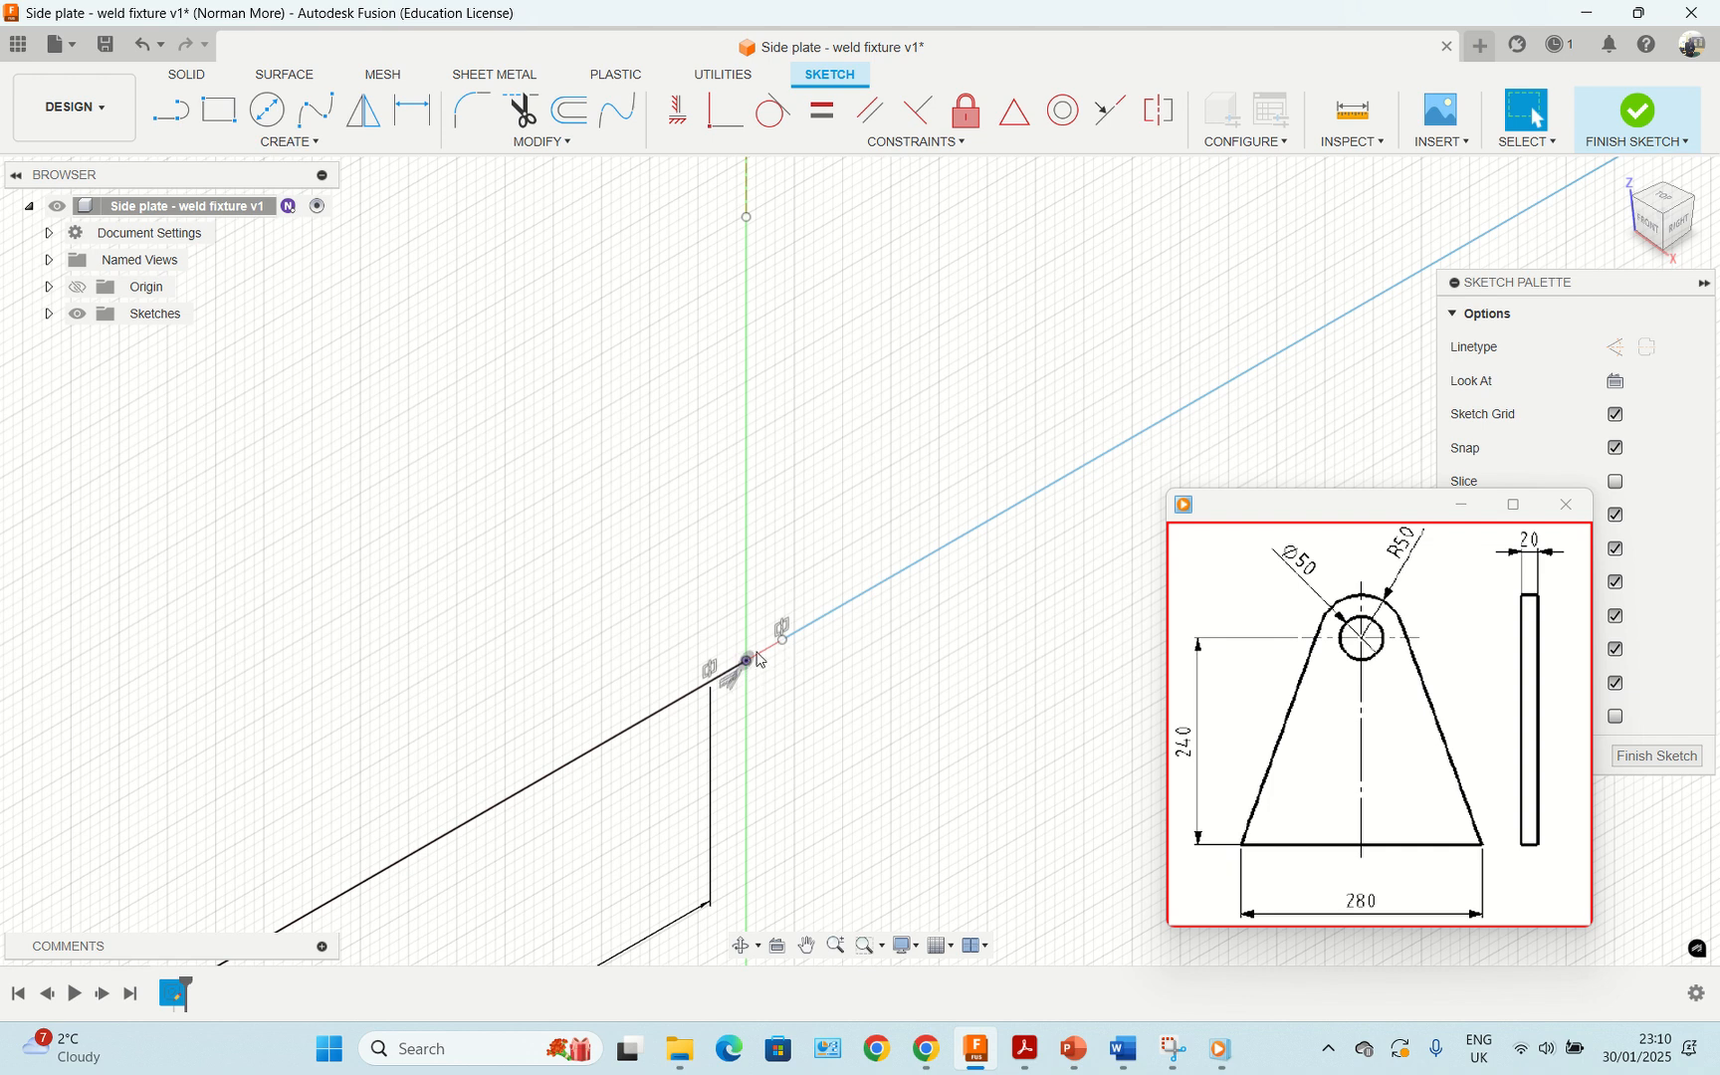
Step: Extend the mirrored base line to meet the original base line at the origin, closing the outer profile
left_click(554, 142)
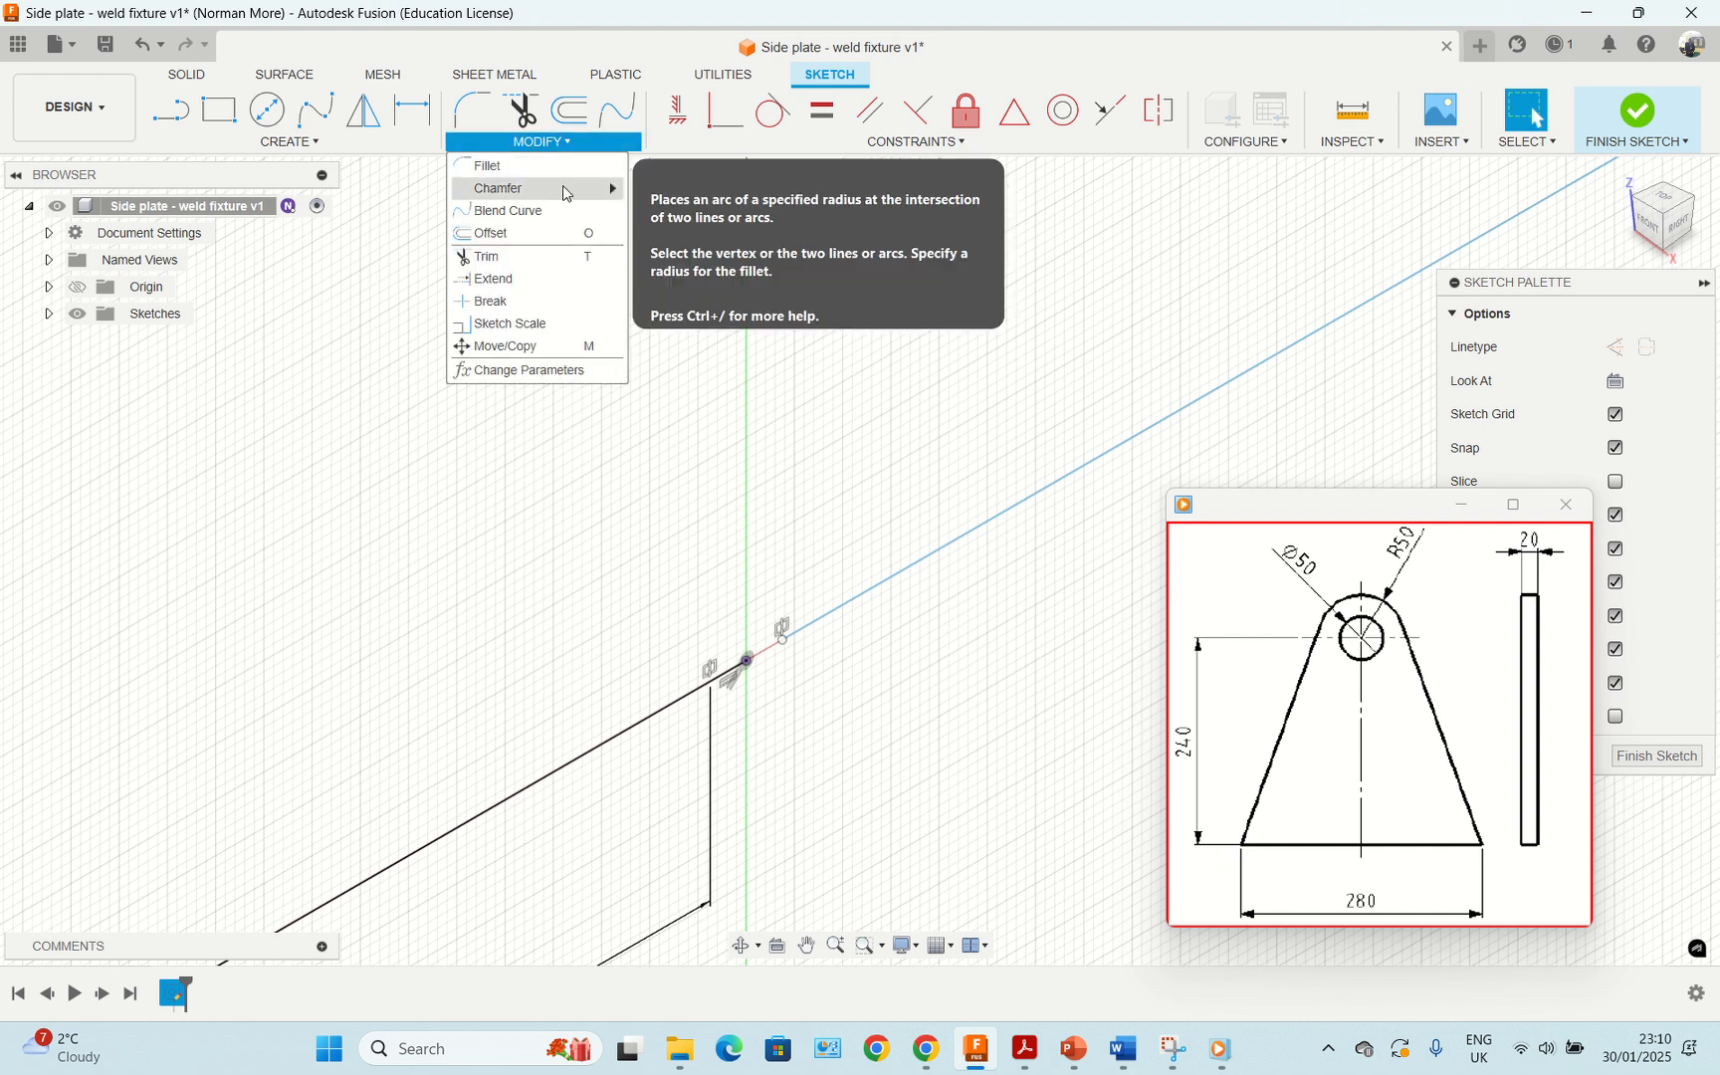
left_click(528, 282)
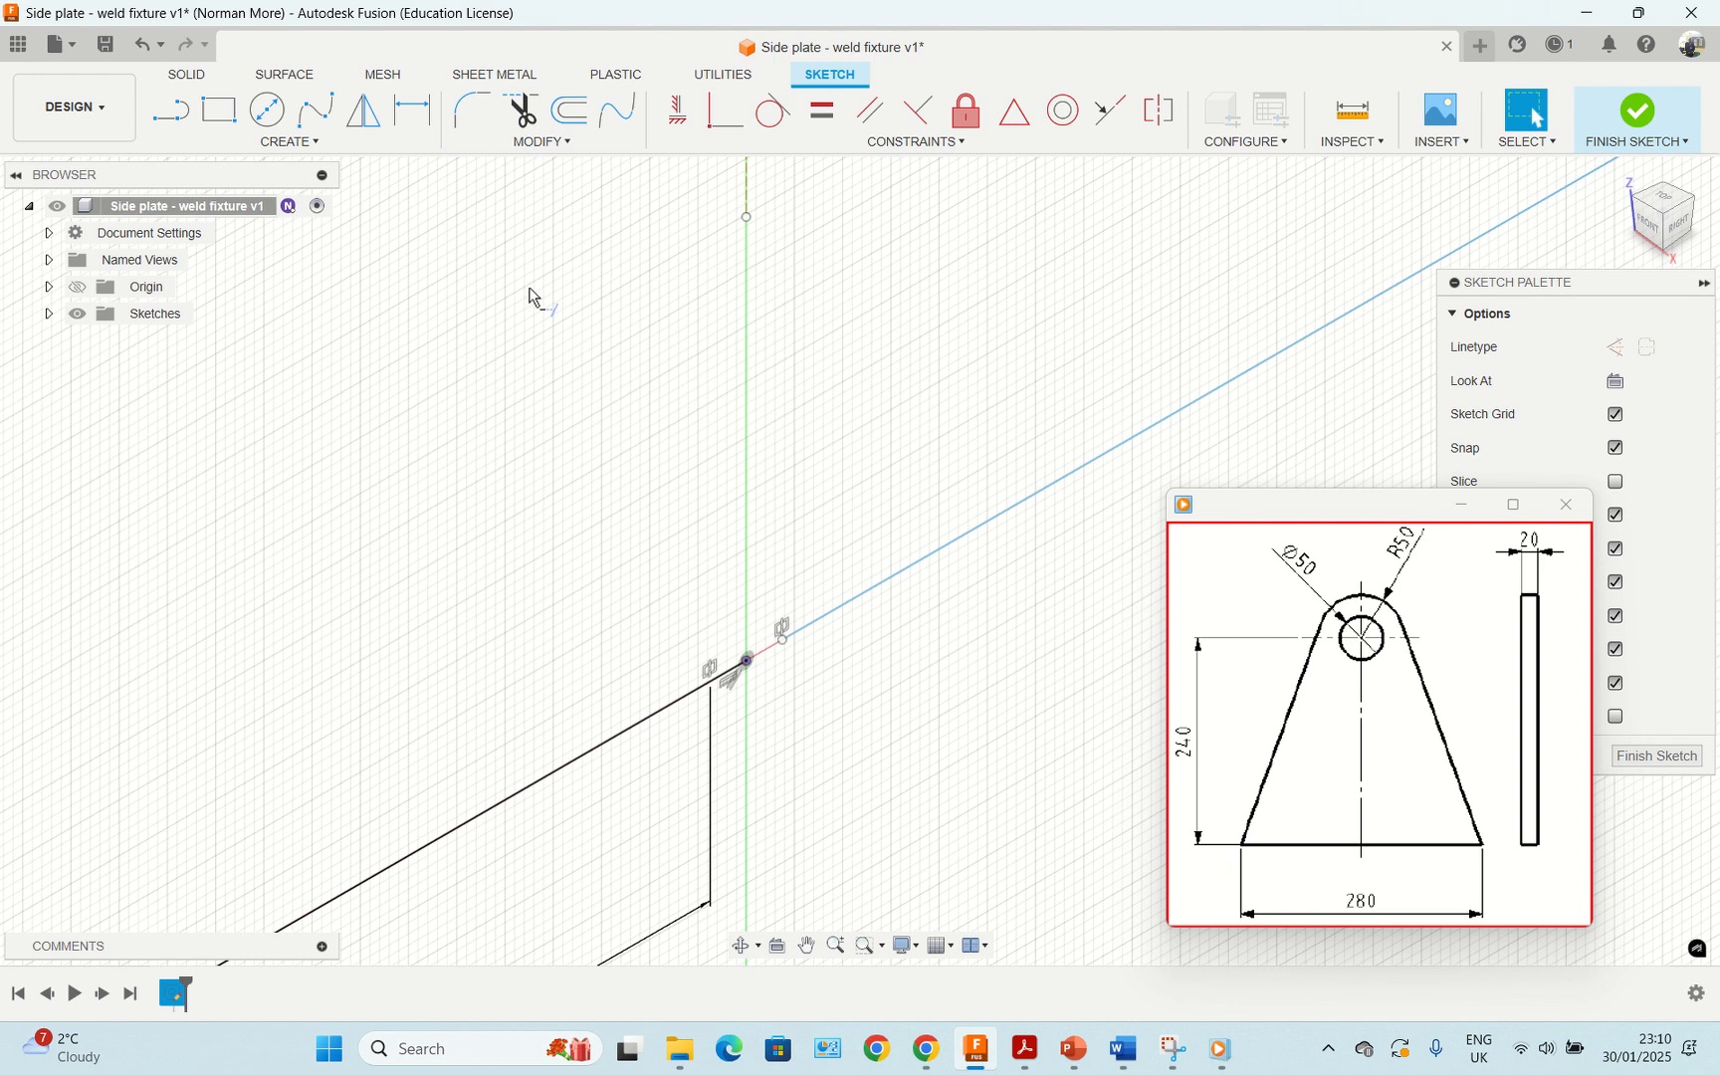
left_click(796, 637)
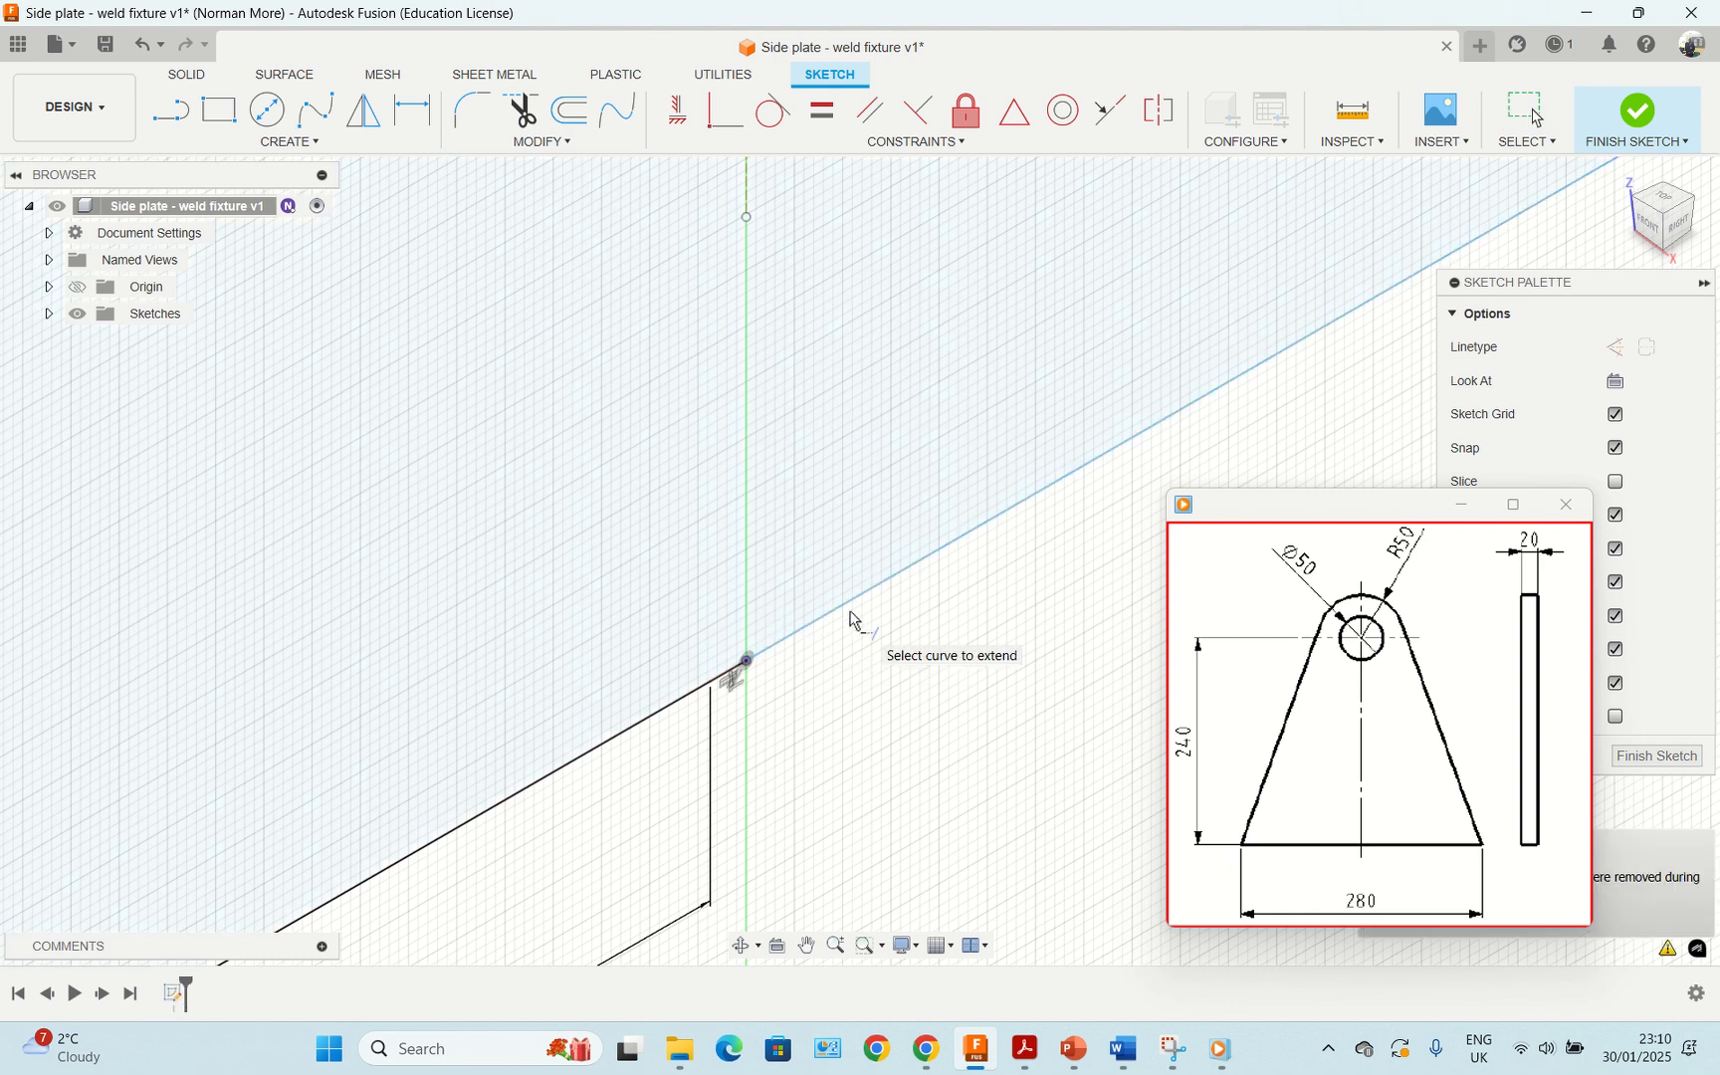
Step: Finish the sketch and extrude the plate profile around the hole by 20 mm as a new body
scroll(854, 622, "down", 4)
scroll(926, 597, "down", 2)
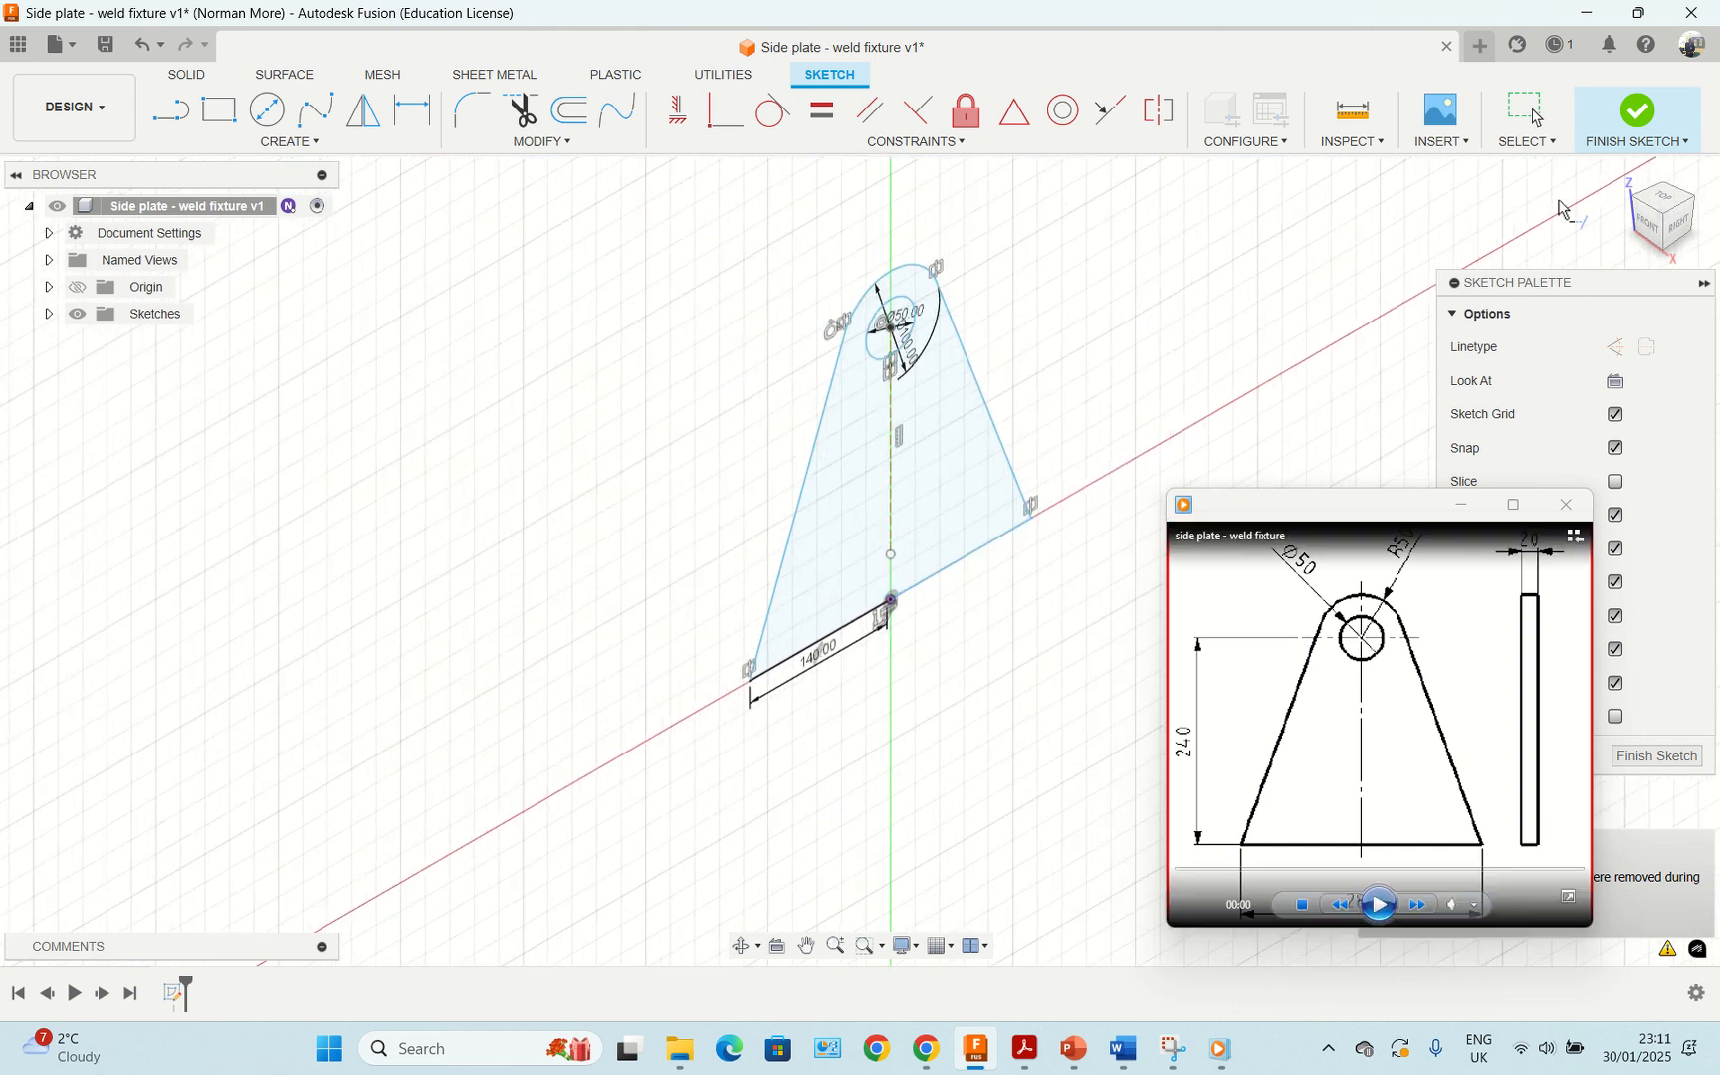
left_click(1637, 112)
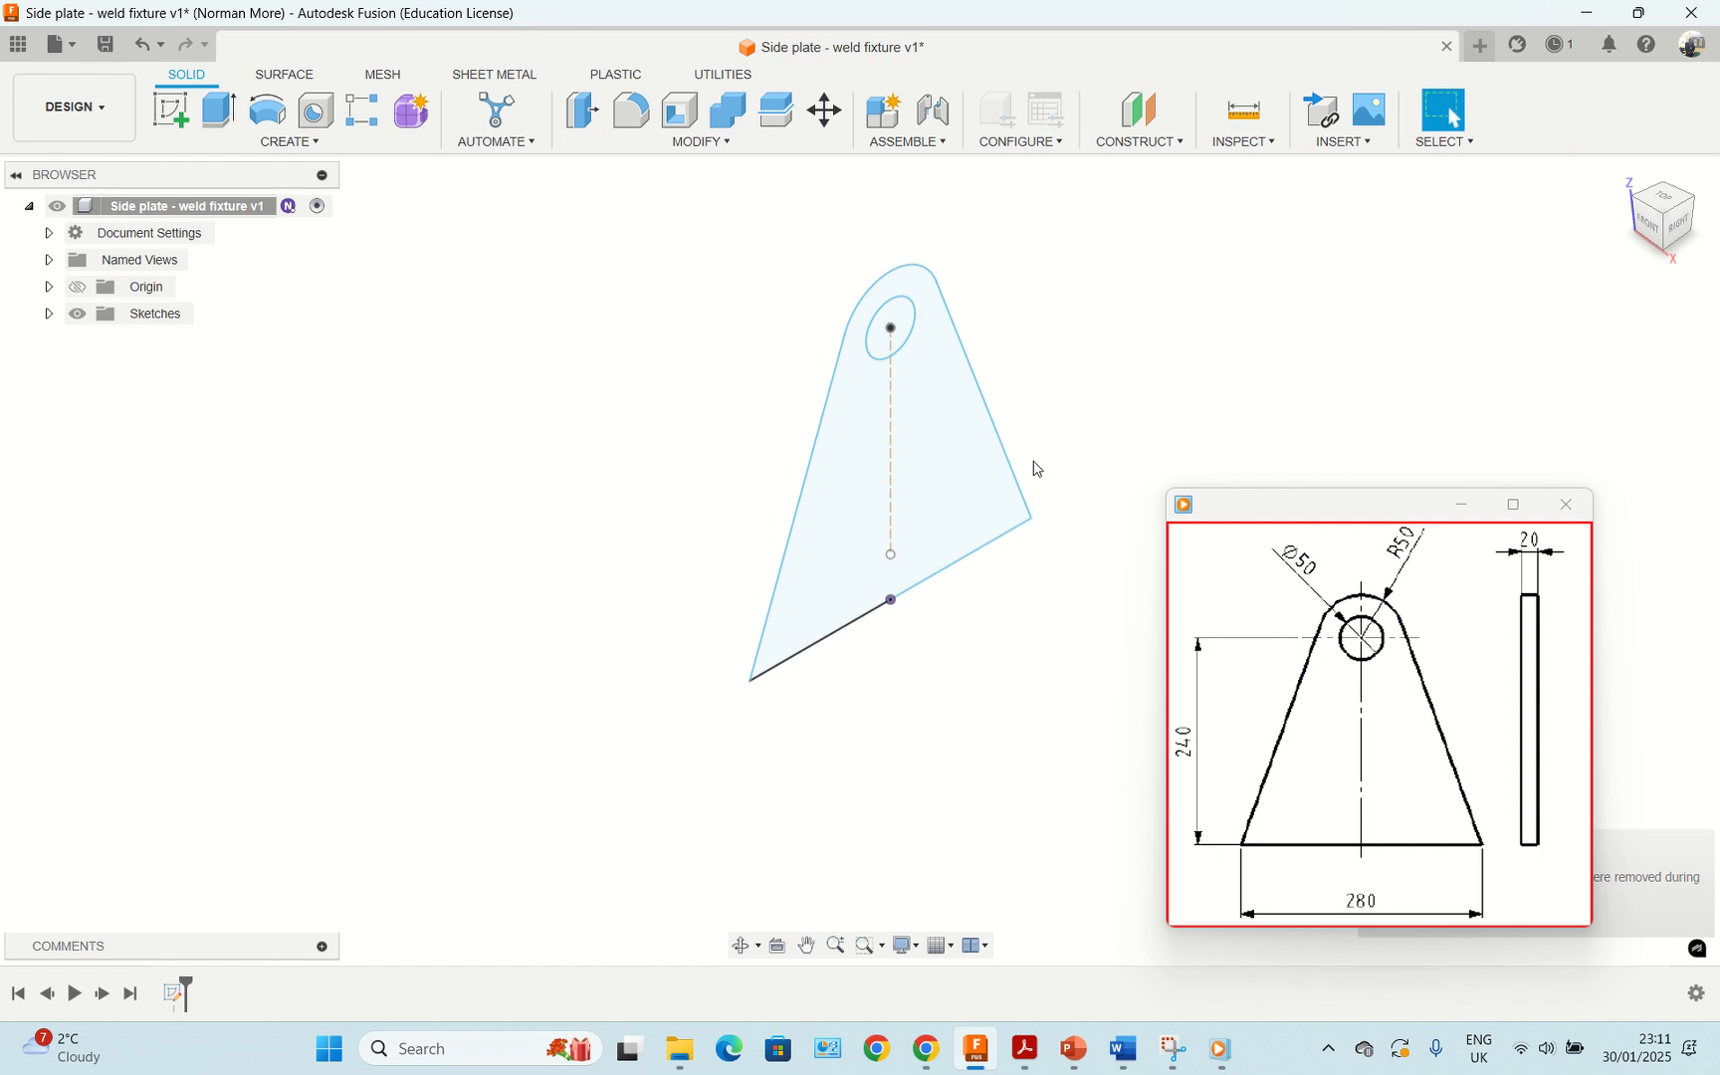
middle_click_drag(1052, 470, 1029, 520)
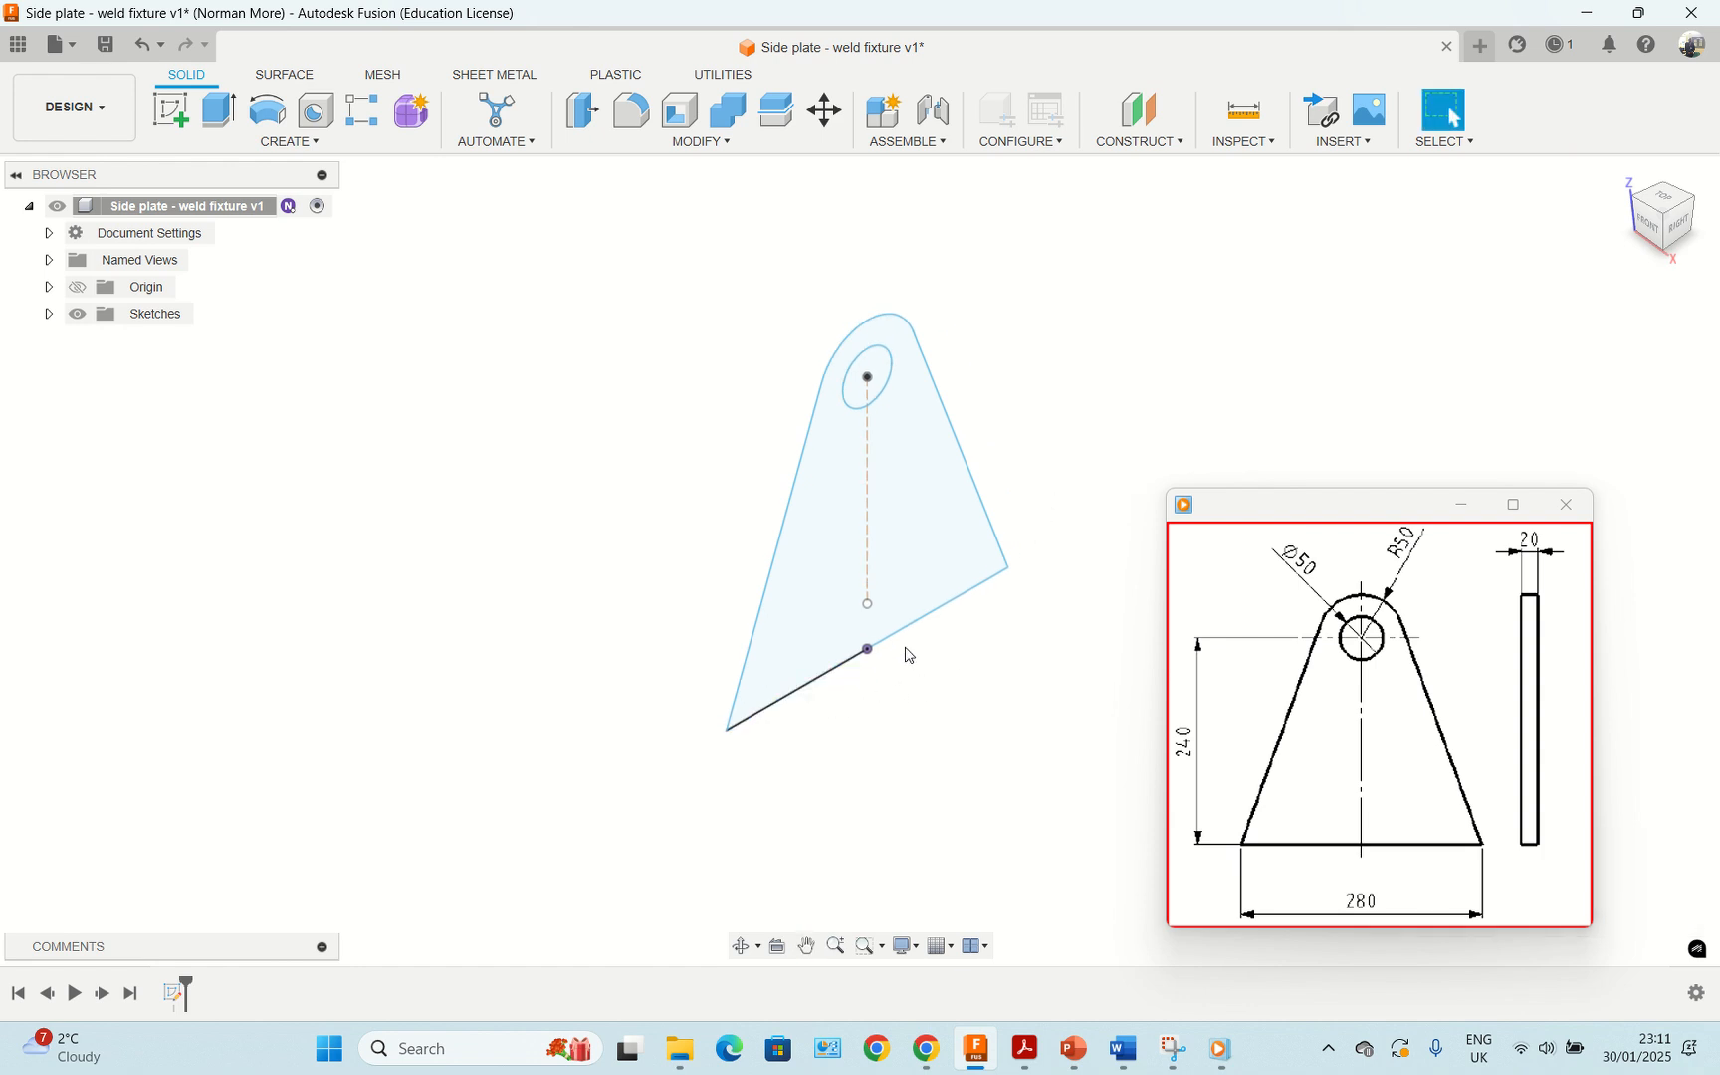
key("e")
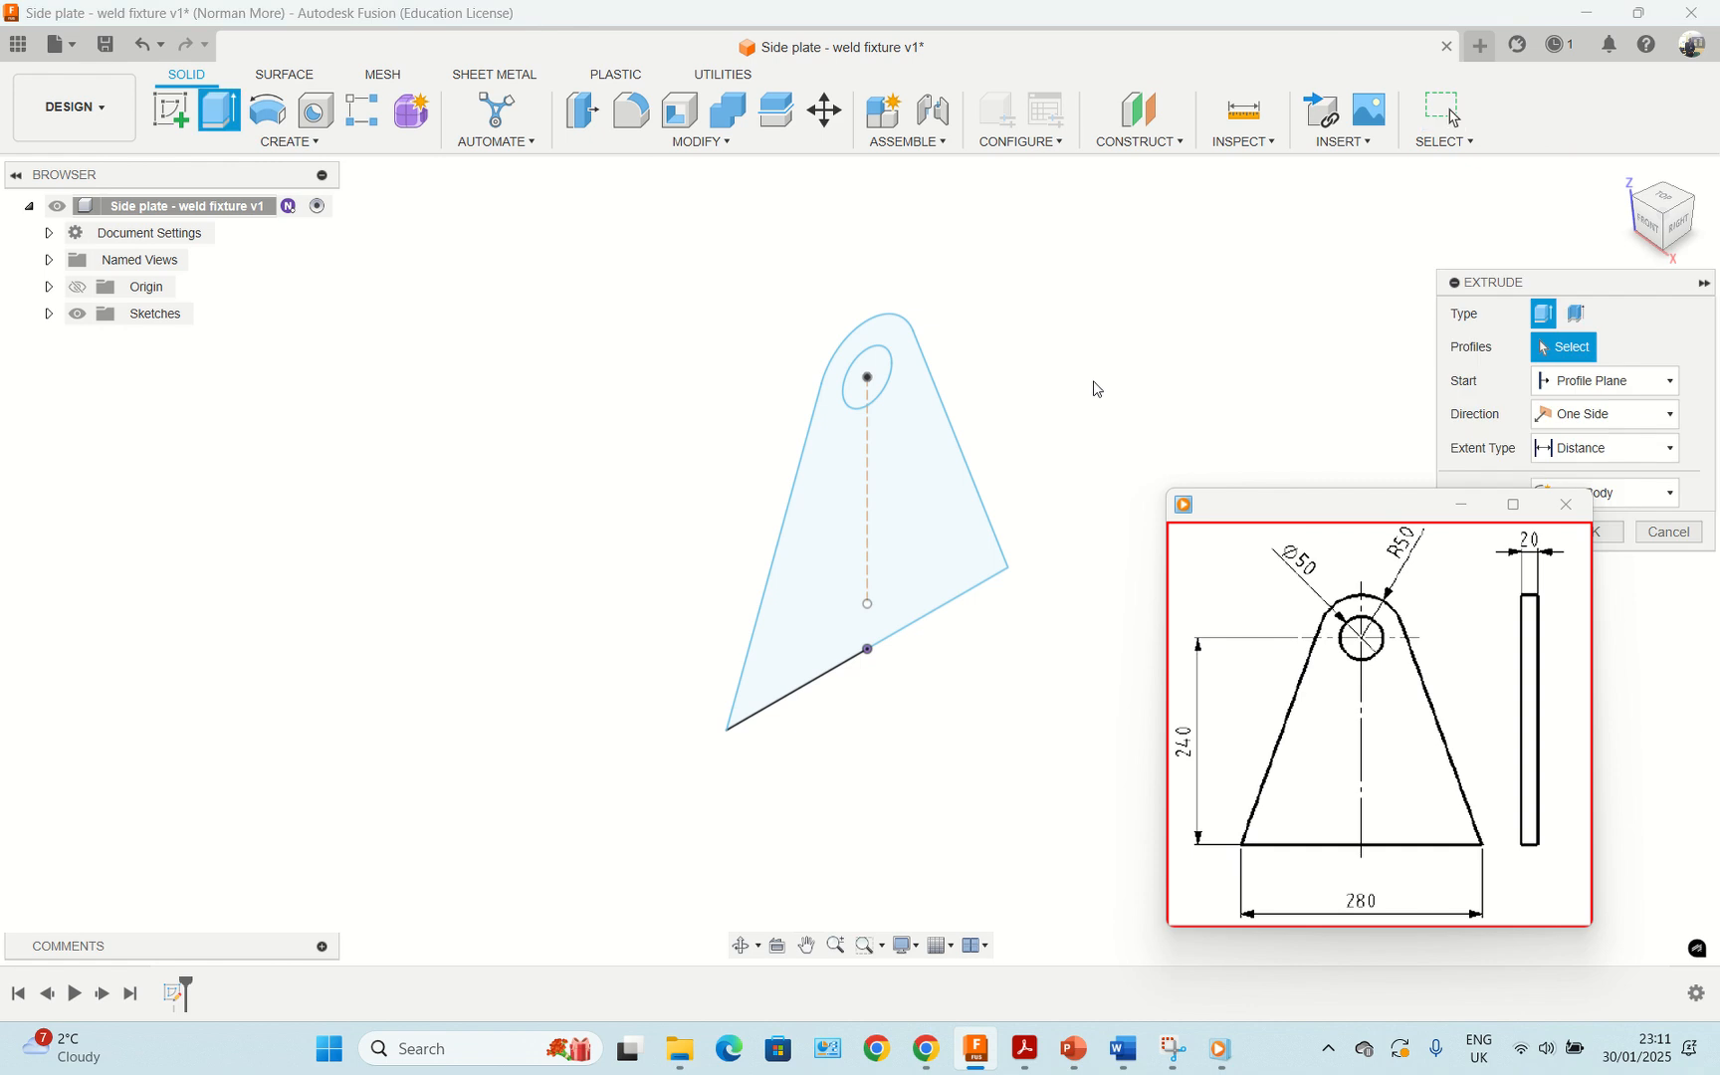
left_click(908, 508)
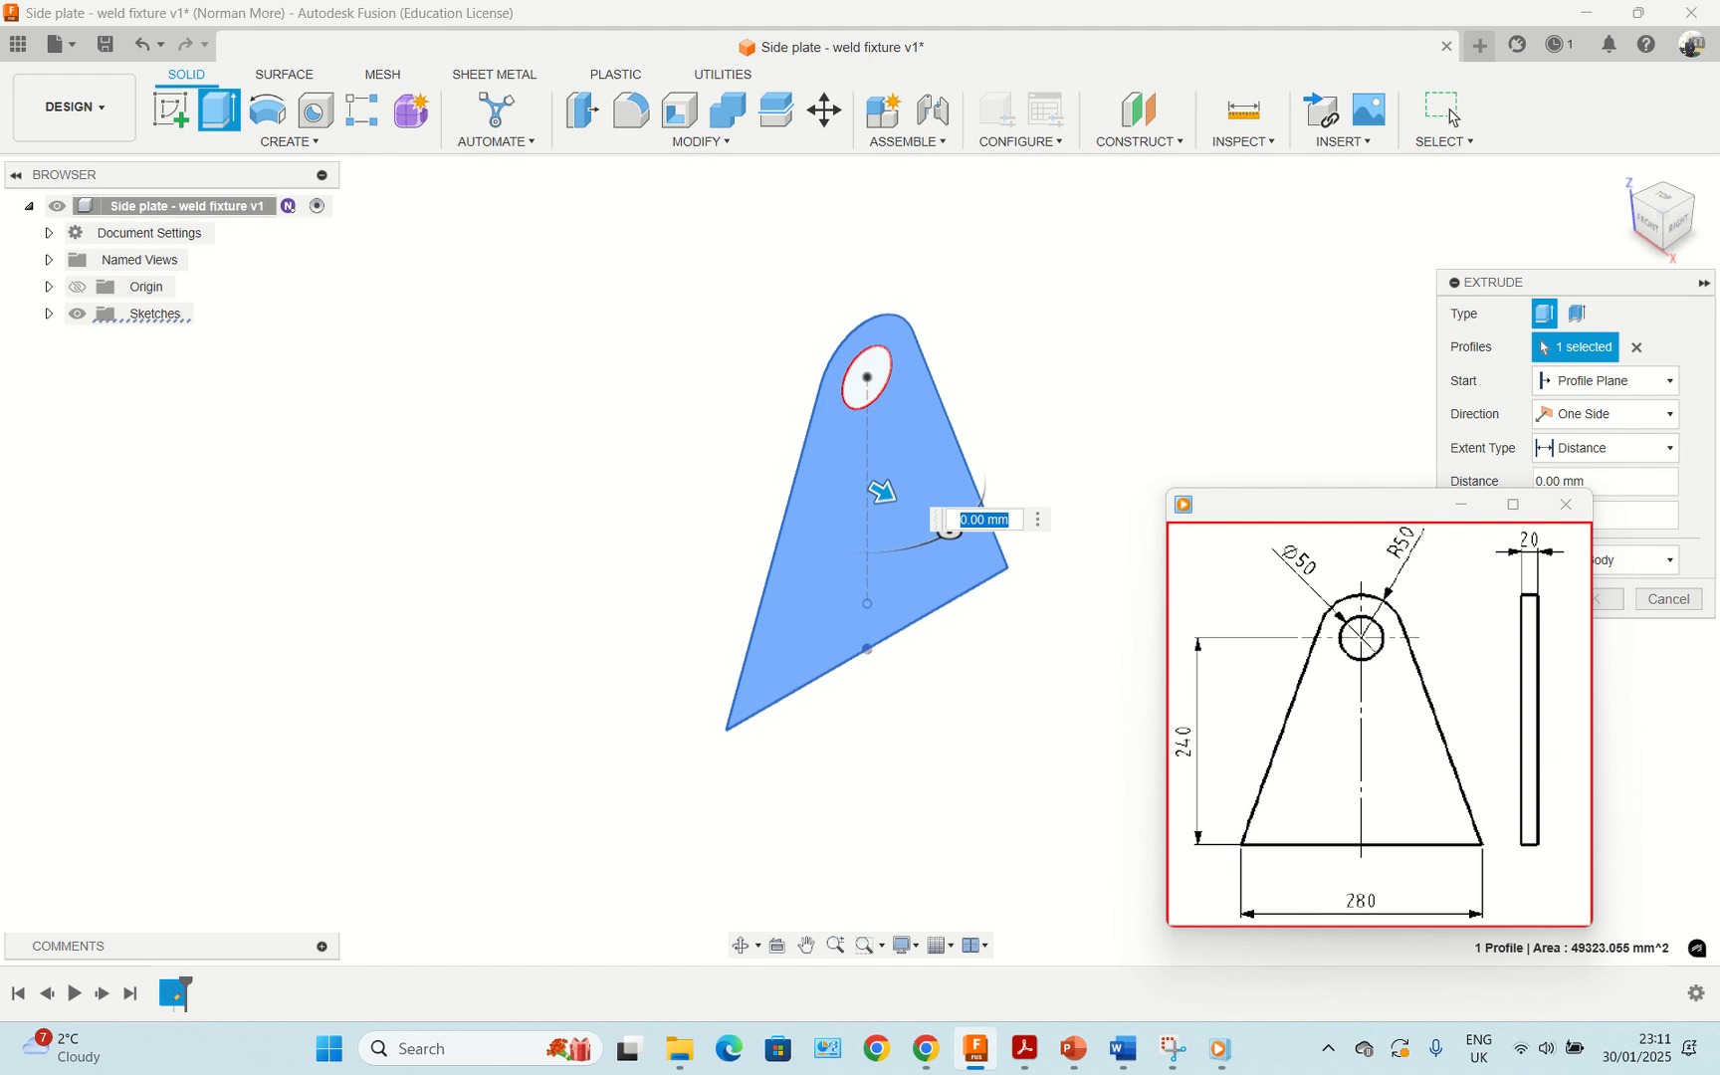
type("20")
key("Return")
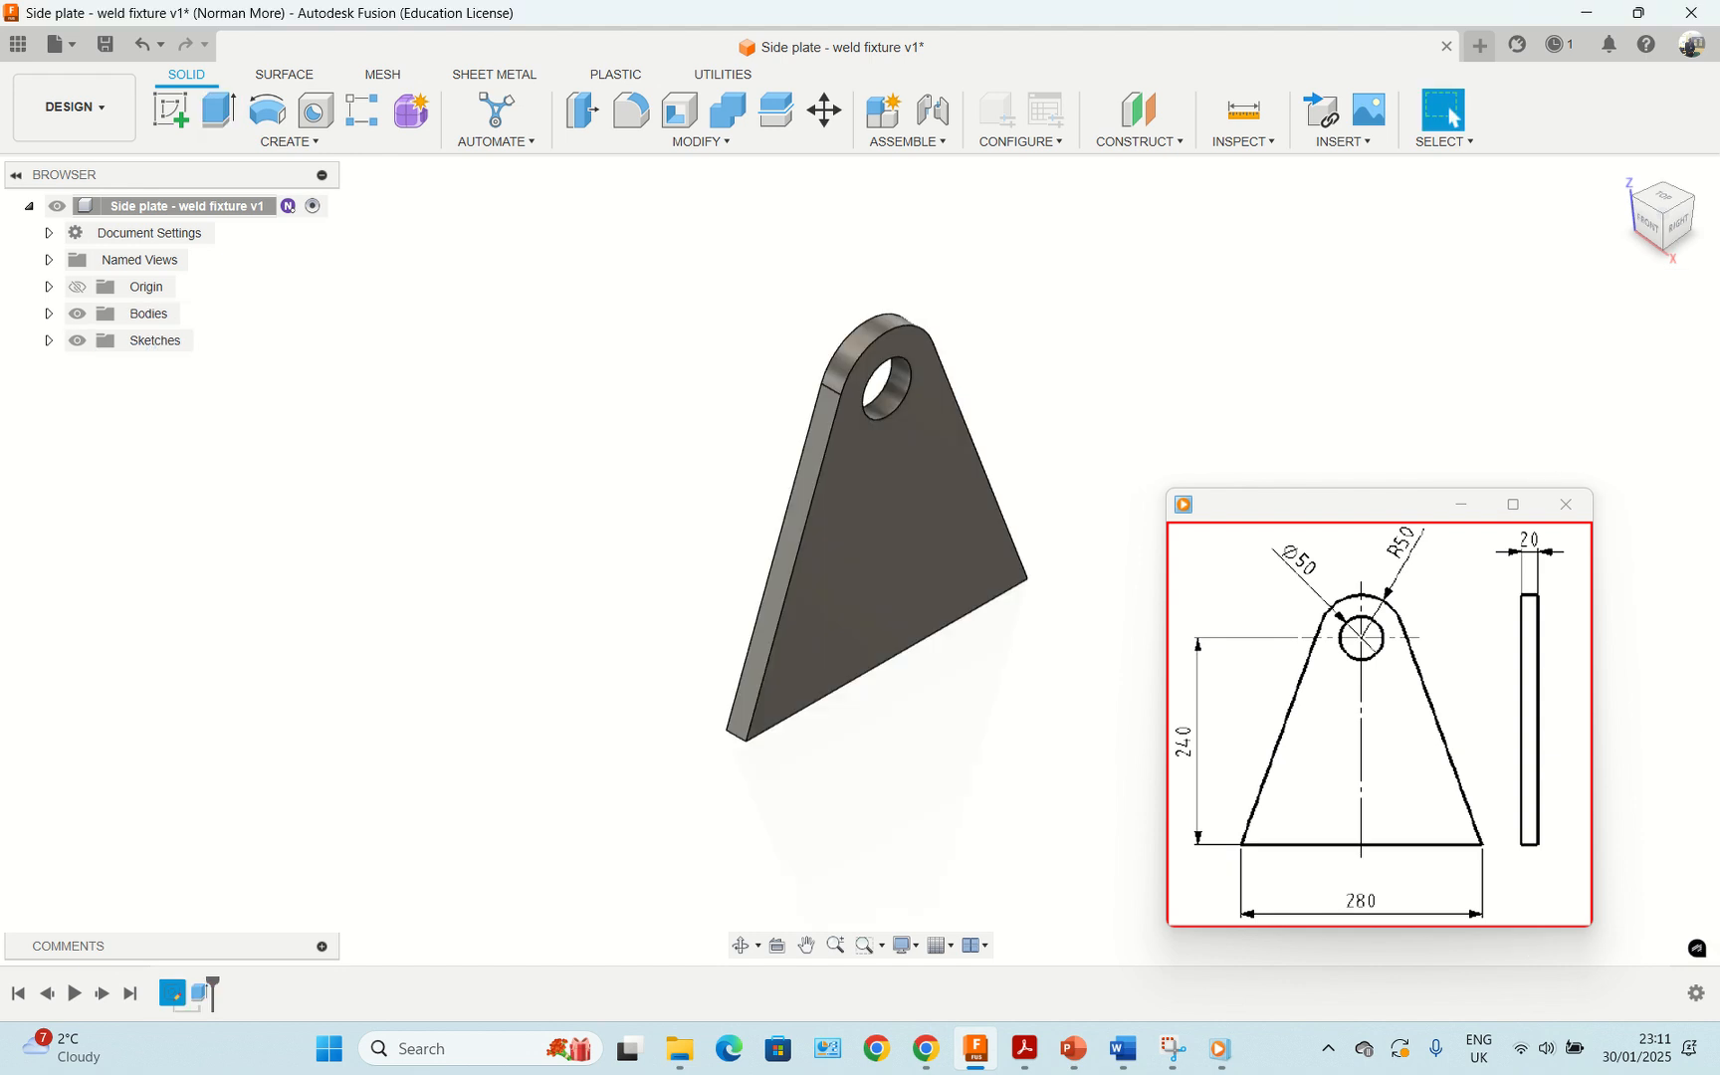